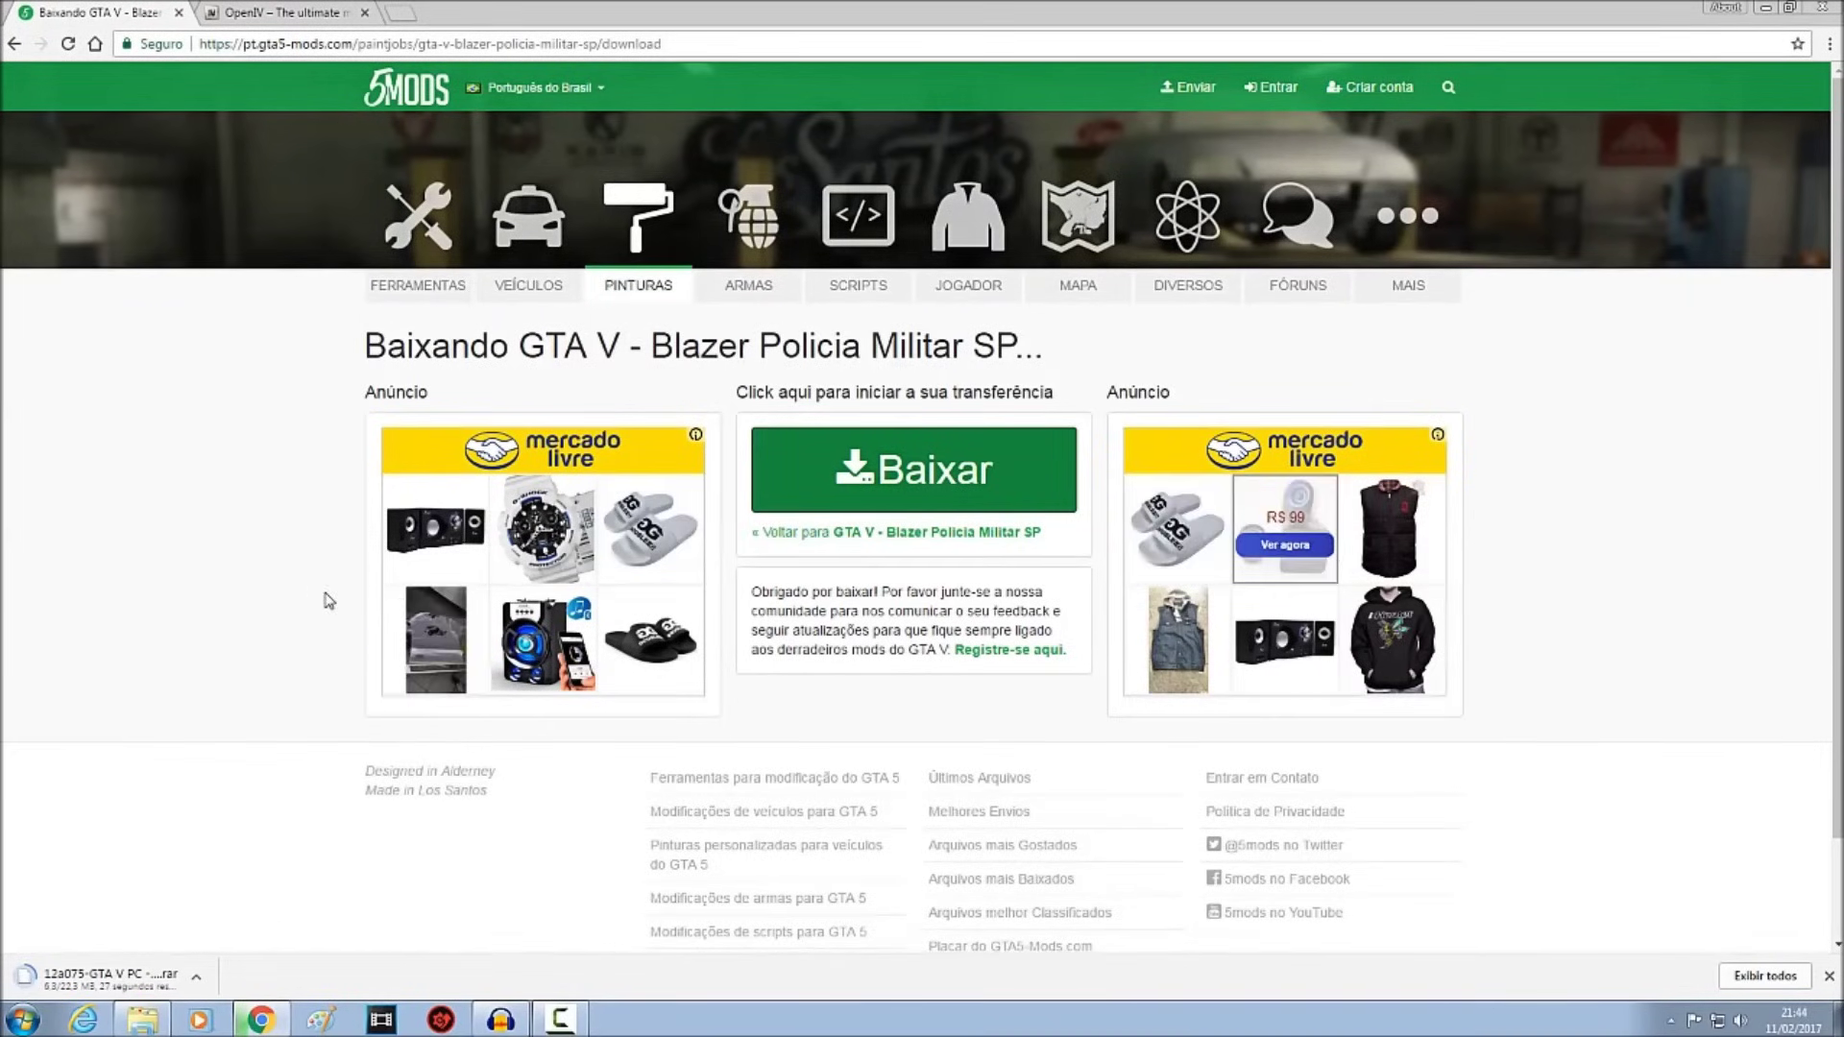
Download the OpenIV 2.8 installer from openiv.com and open the Downloads folder in the file explorer
{"action": "left_click", "coordinate": [278, 13]}
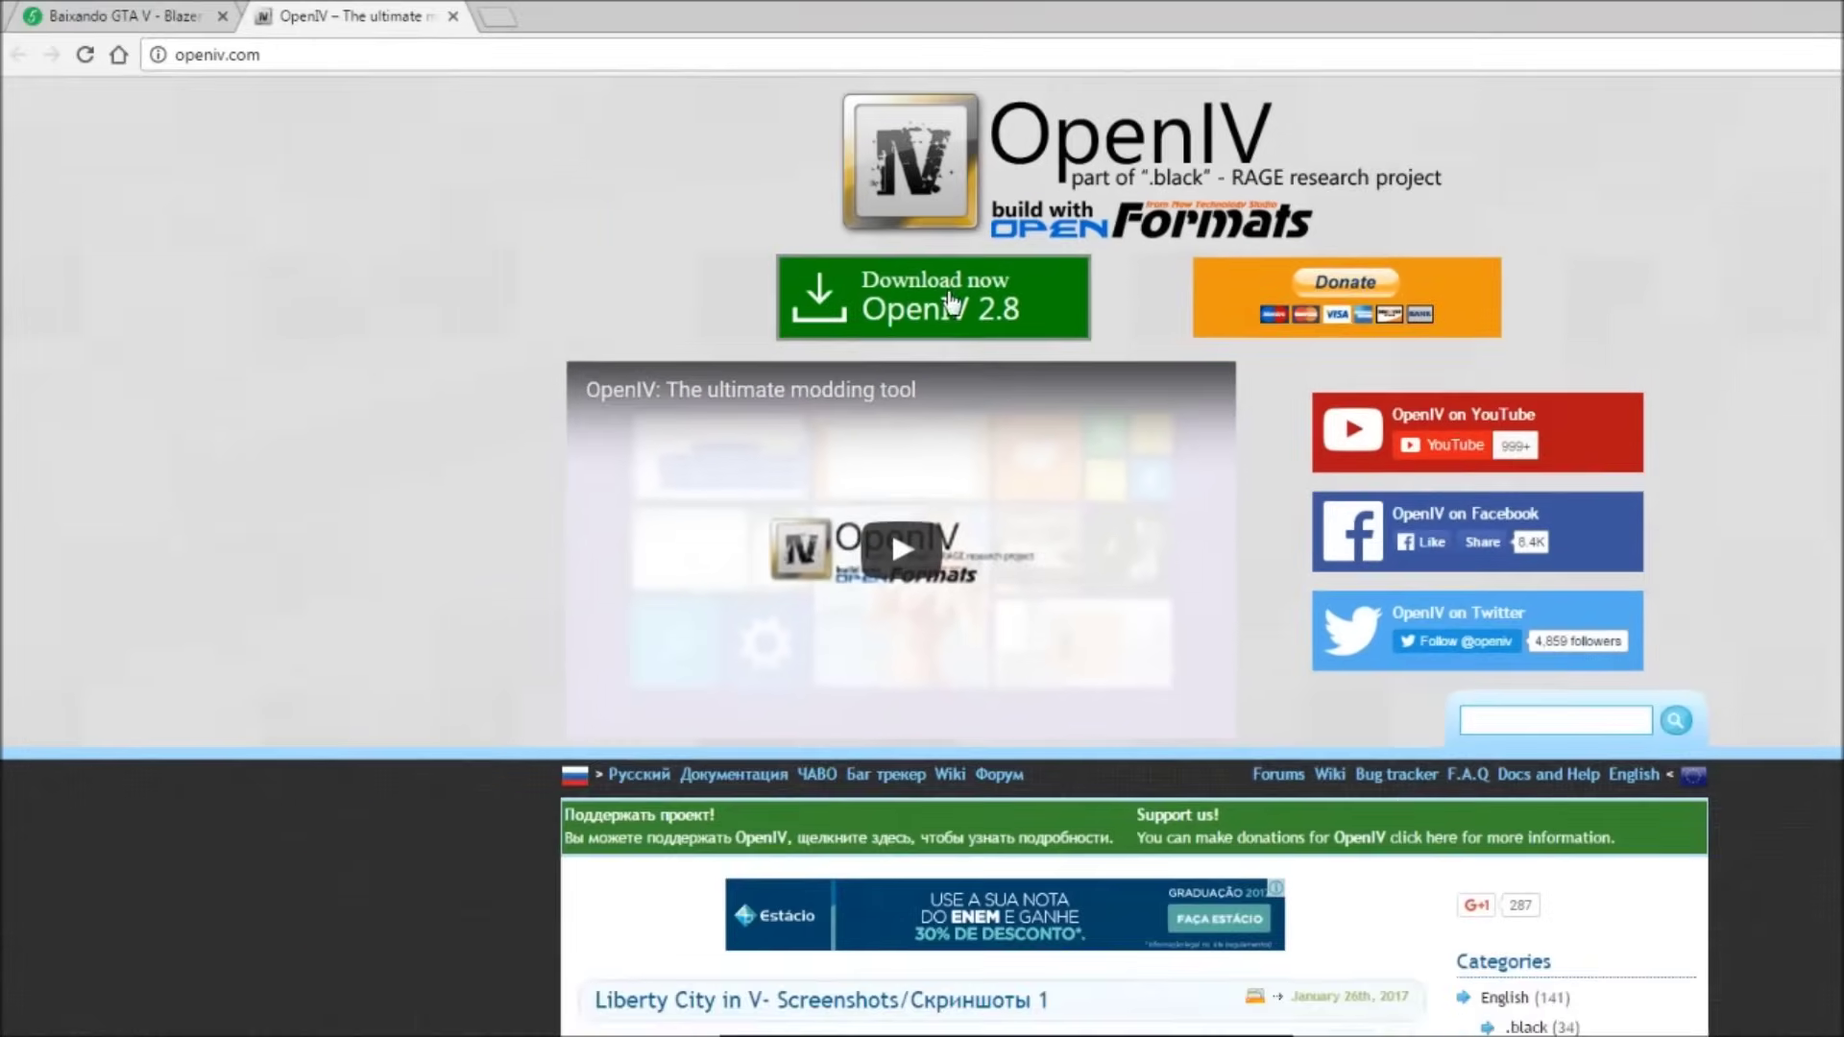
{"action": "left_click", "coordinate": [951, 304]}
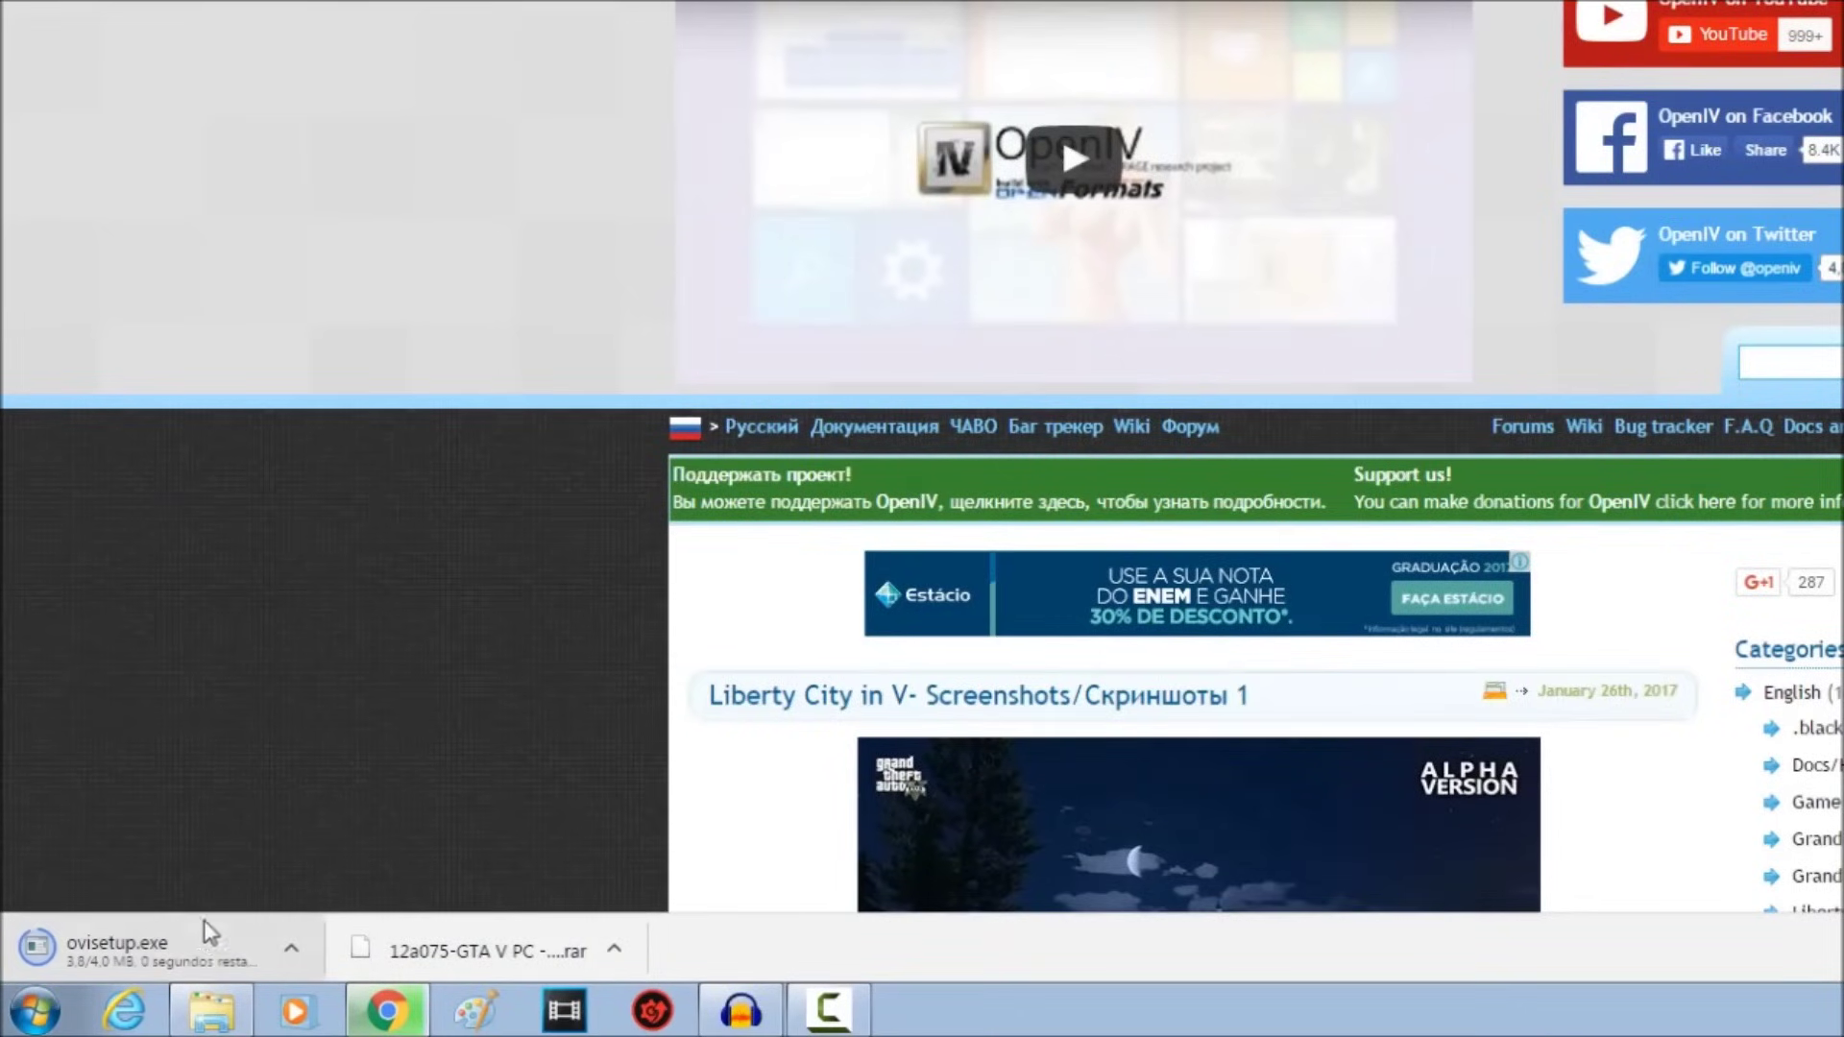
{"action": "mouse_move", "coordinate": [212, 1010]}
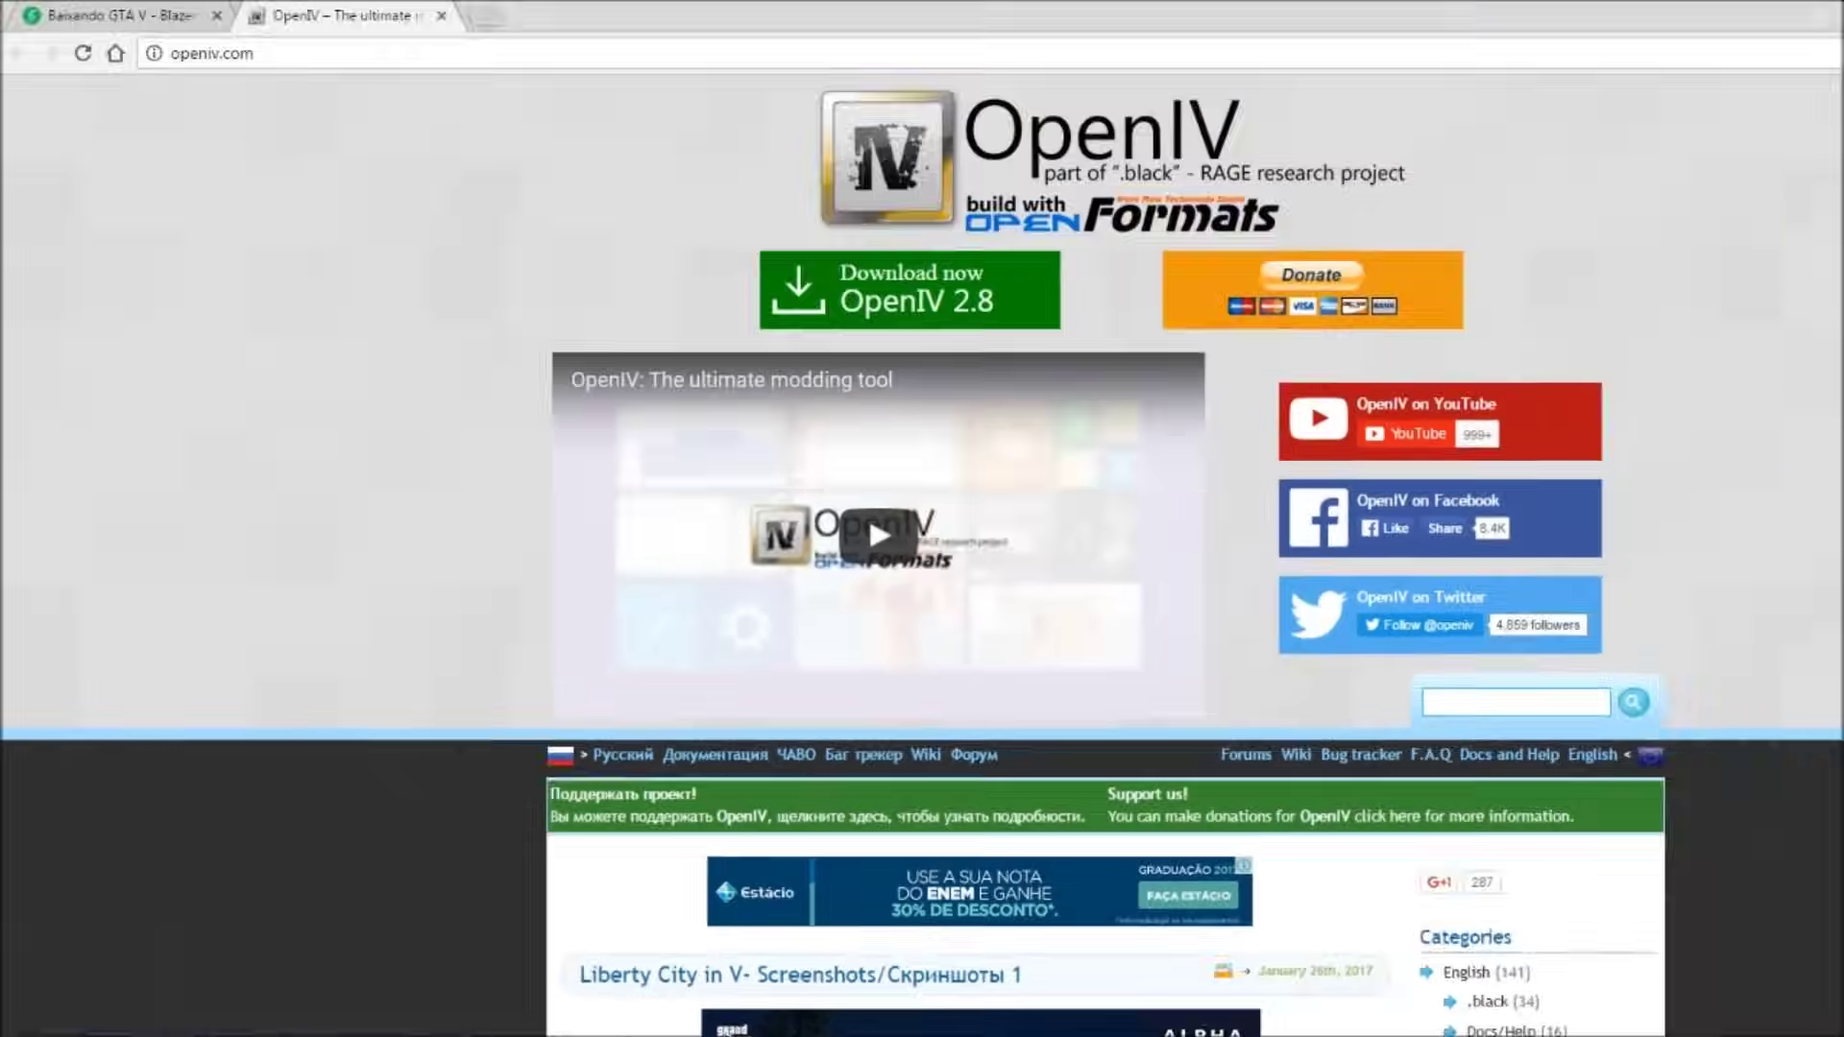
{"action": "left_click", "coordinate": [202, 992]}
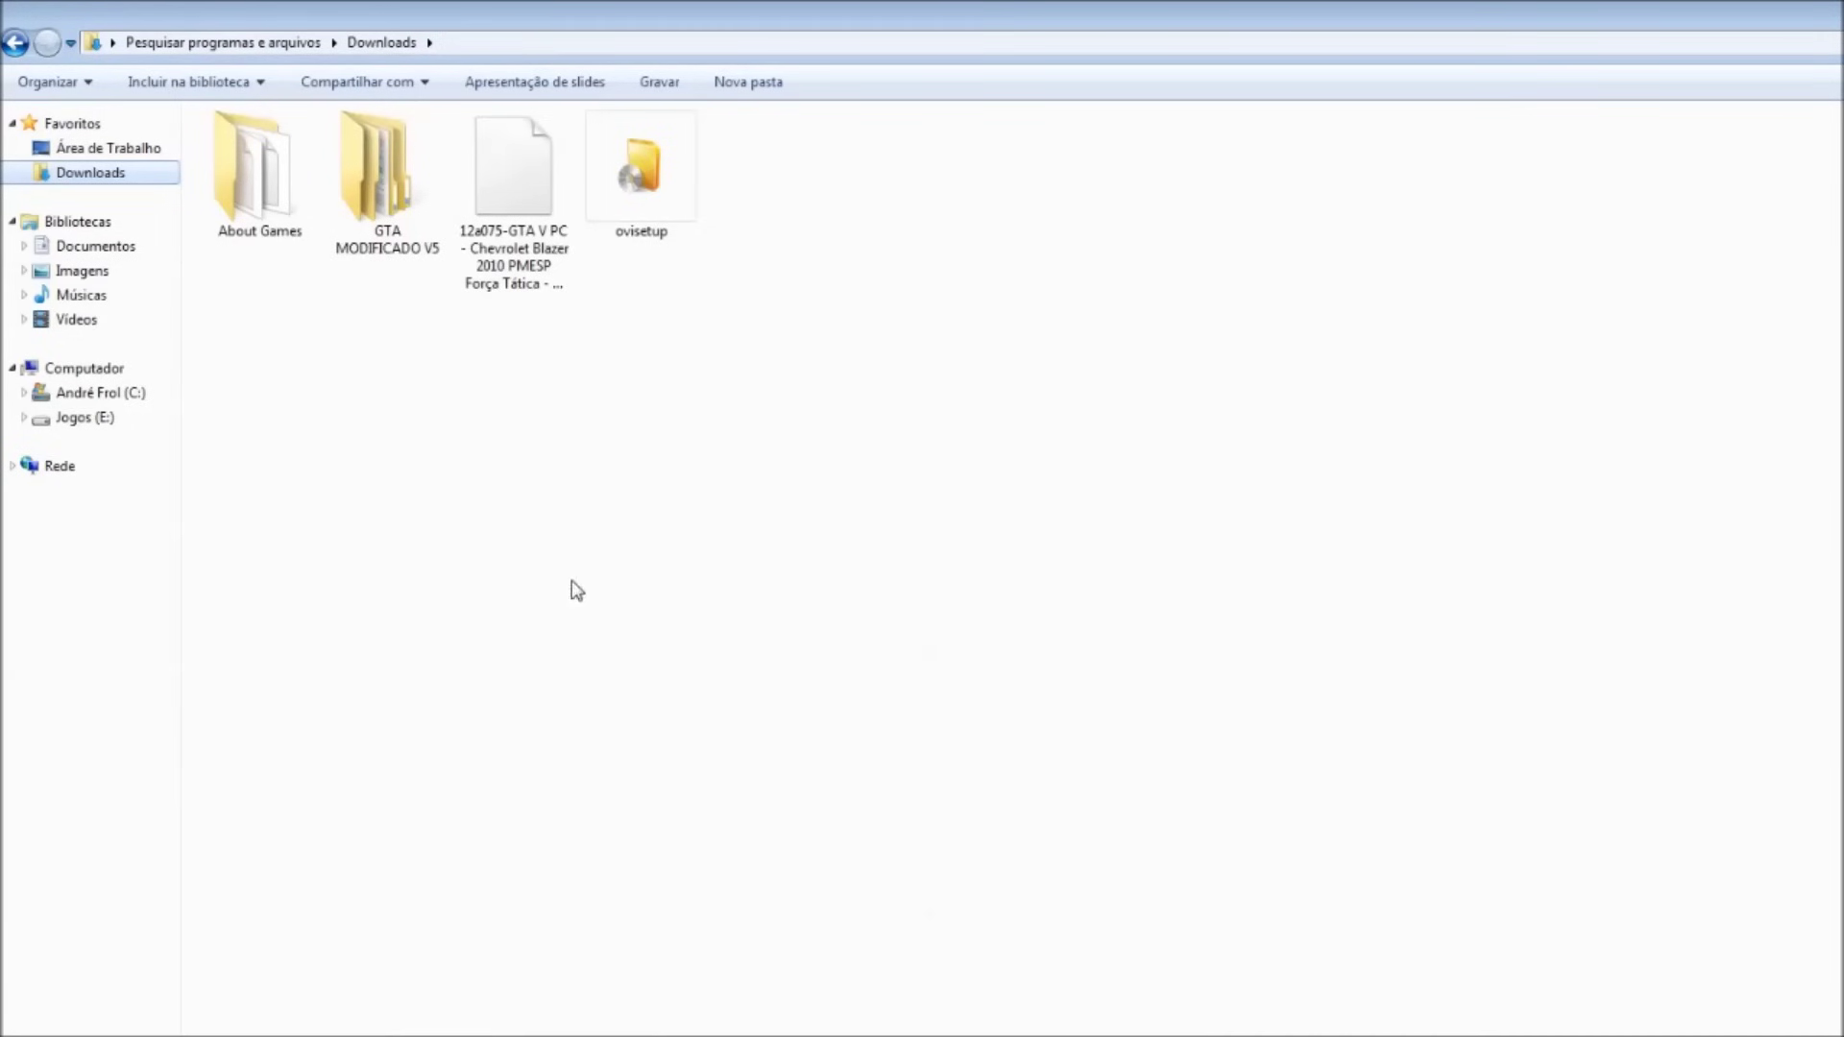
{"action": "right_click", "coordinate": [571, 502]}
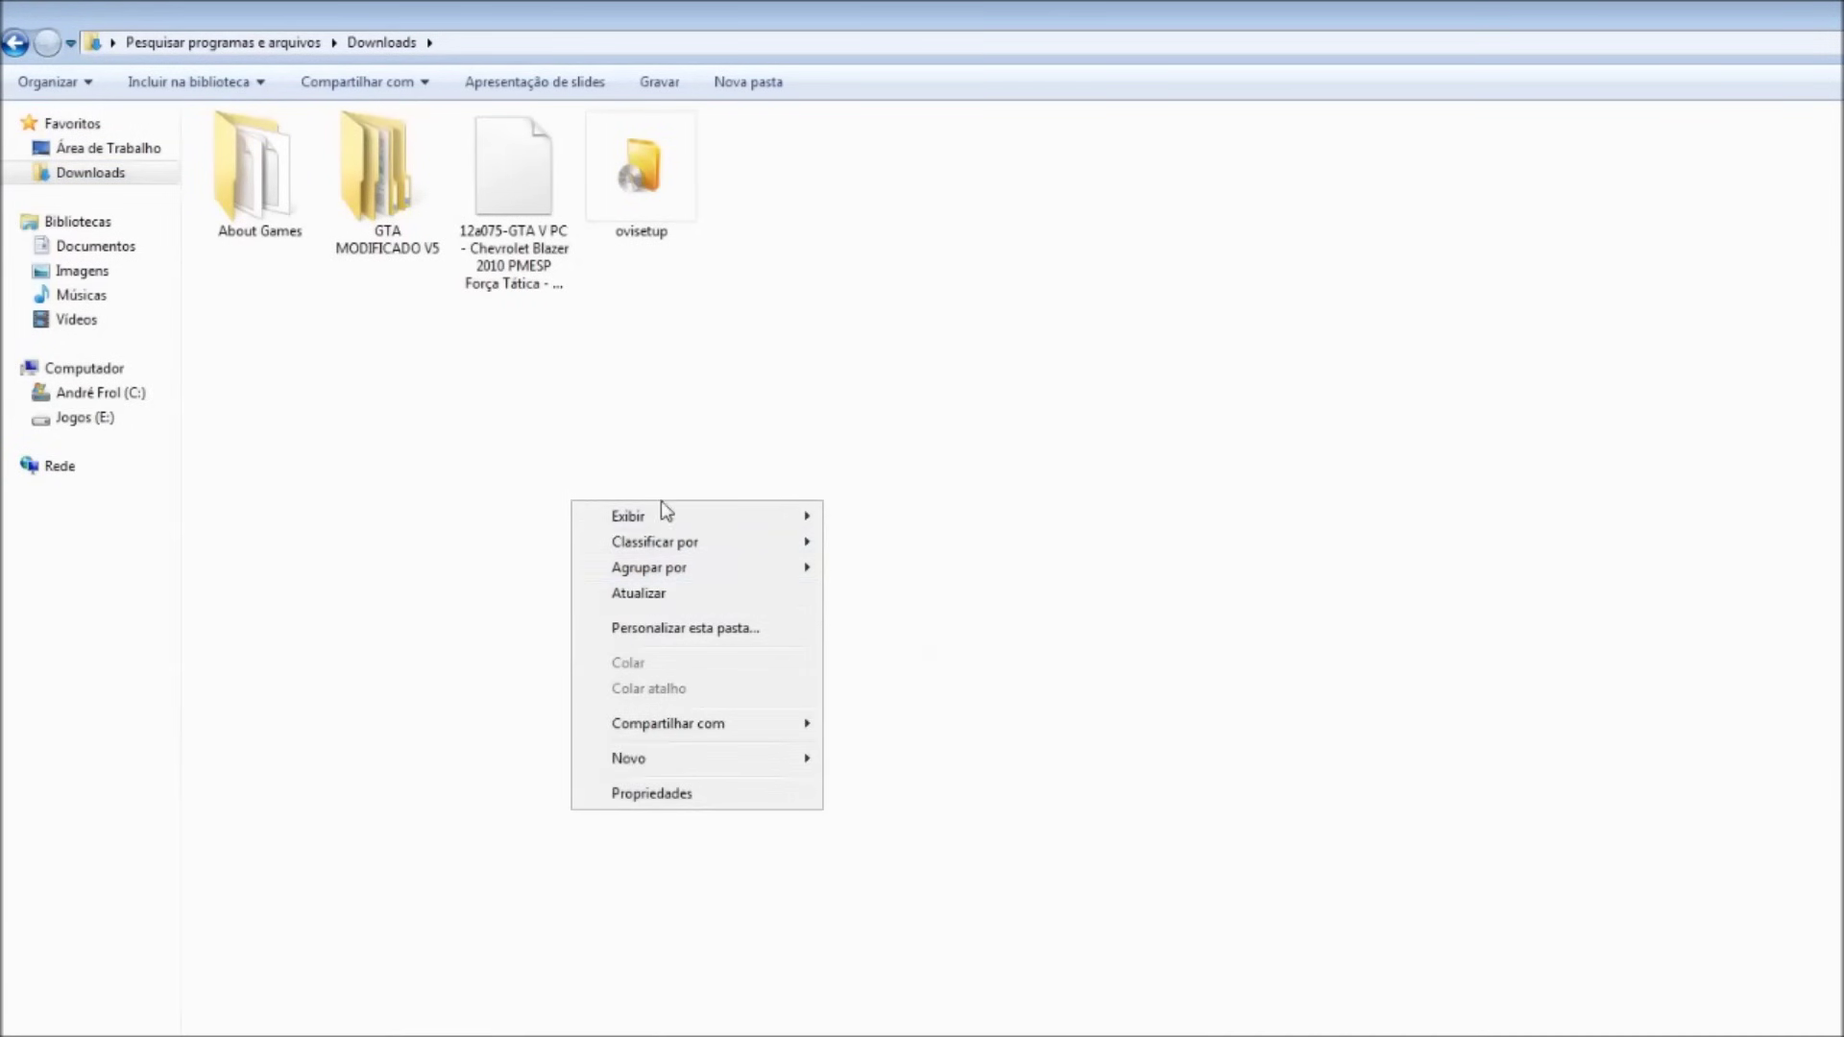
{"action": "left_click", "coordinate": [666, 596]}
{"action": "left_click_drag", "start_coordinate": [734, 493], "coordinate": [675, 272]}
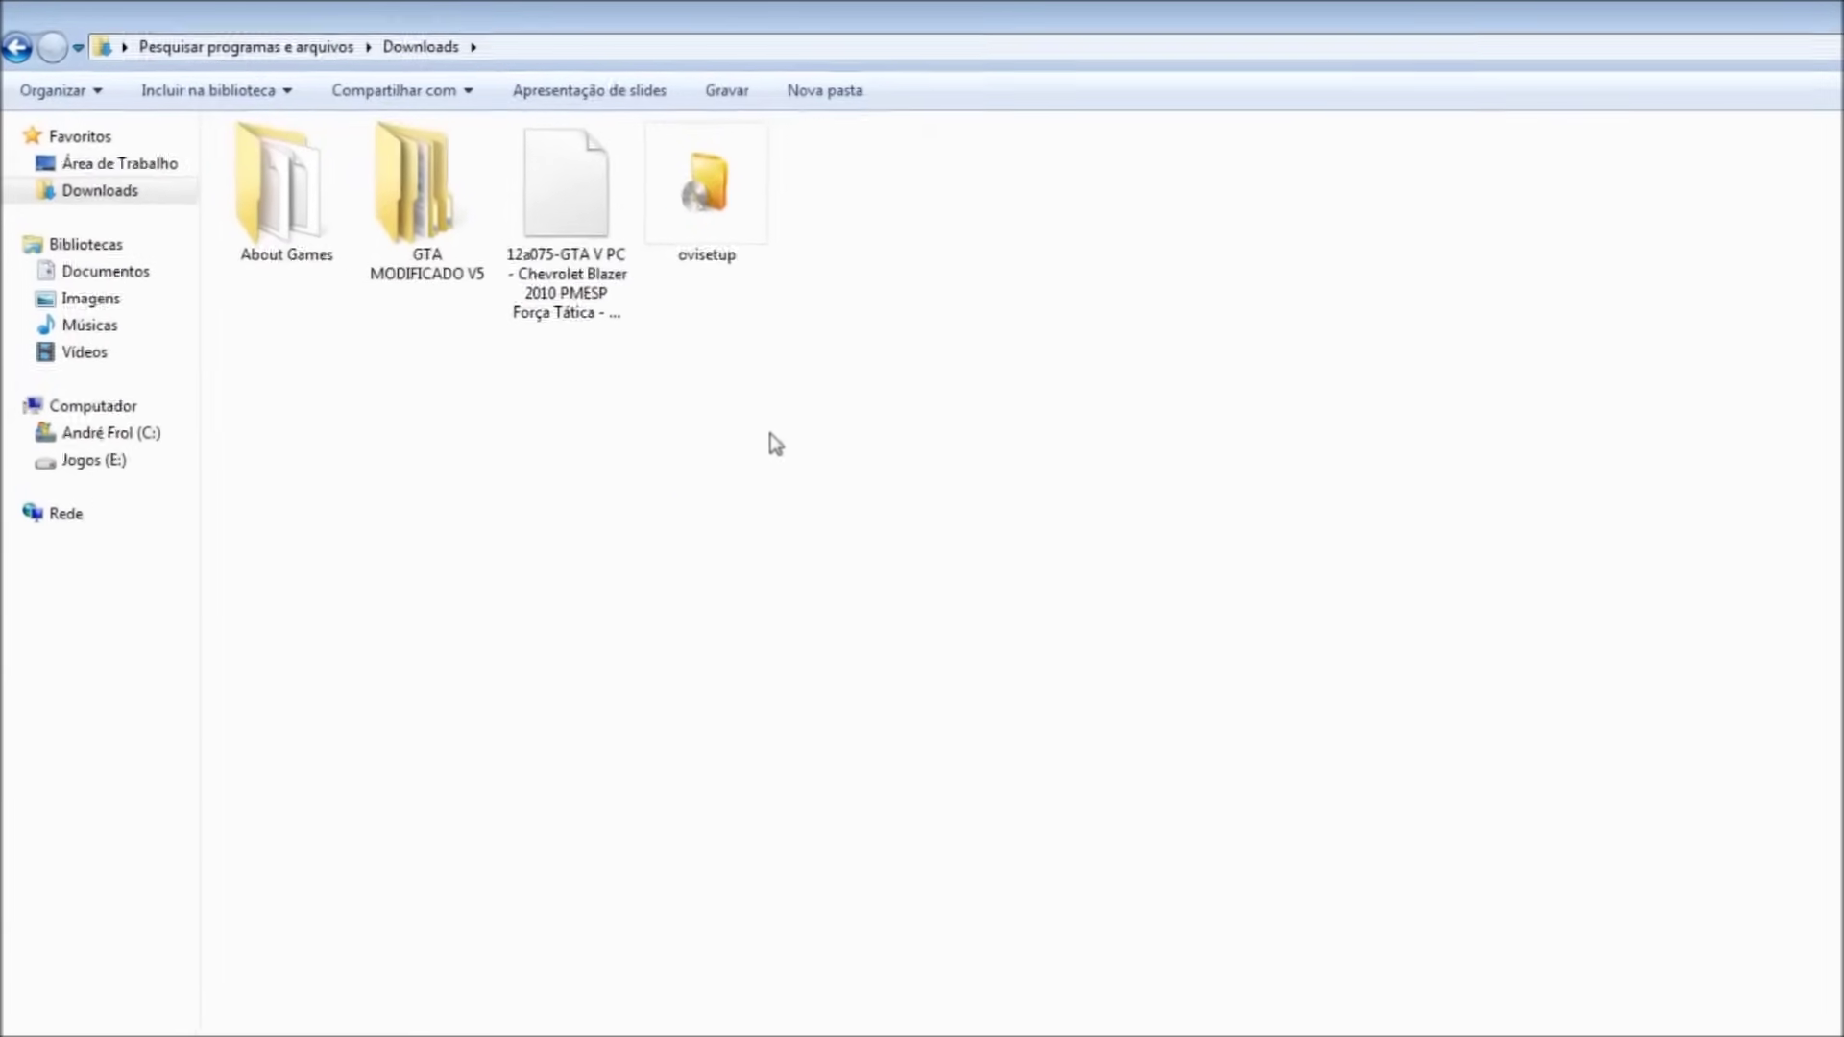
{"action": "left_click_drag", "start_coordinate": [778, 456], "coordinate": [715, 154]}
{"action": "left_click_drag", "start_coordinate": [530, 516], "coordinate": [672, 183]}
{"action": "left_click_drag", "start_coordinate": [695, 547], "coordinate": [597, 189]}
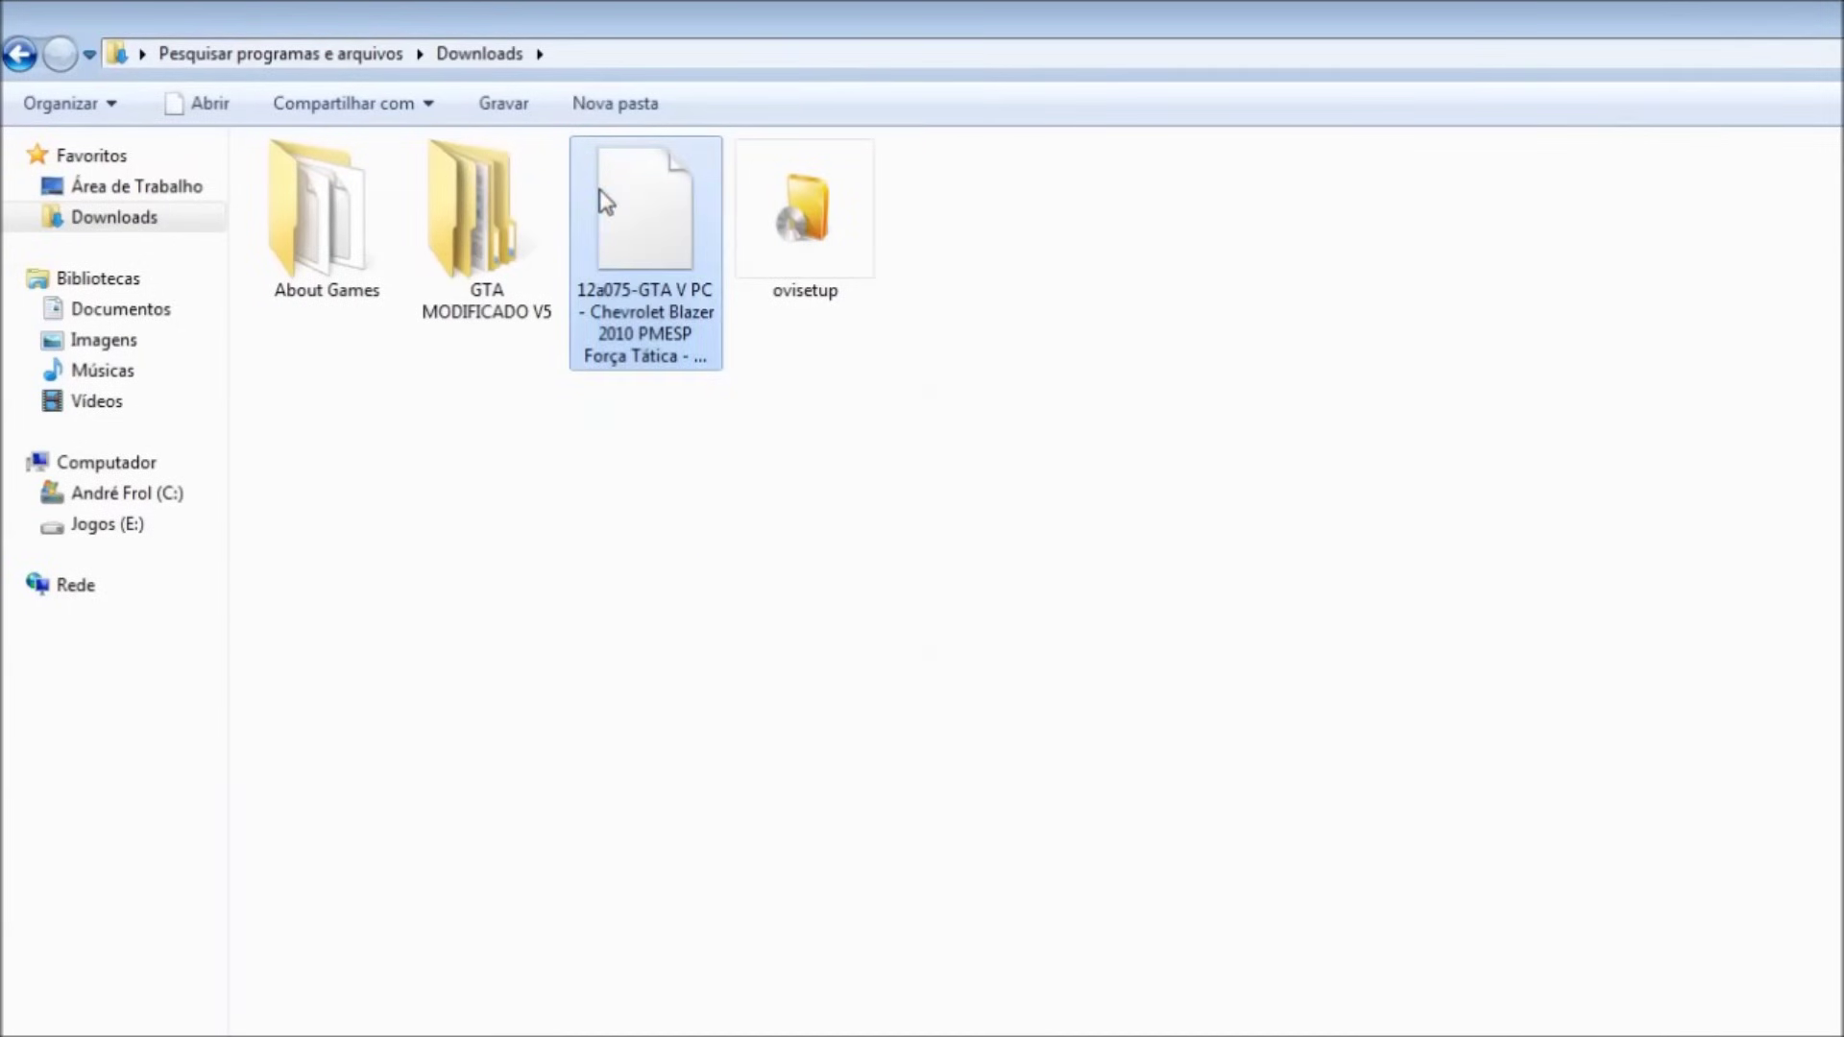
{"action": "left_click_drag", "start_coordinate": [699, 564], "coordinate": [585, 204]}
Run the ovisetup installer from the Downloads folder as administrator
{"action": "left_click", "coordinate": [788, 271]}
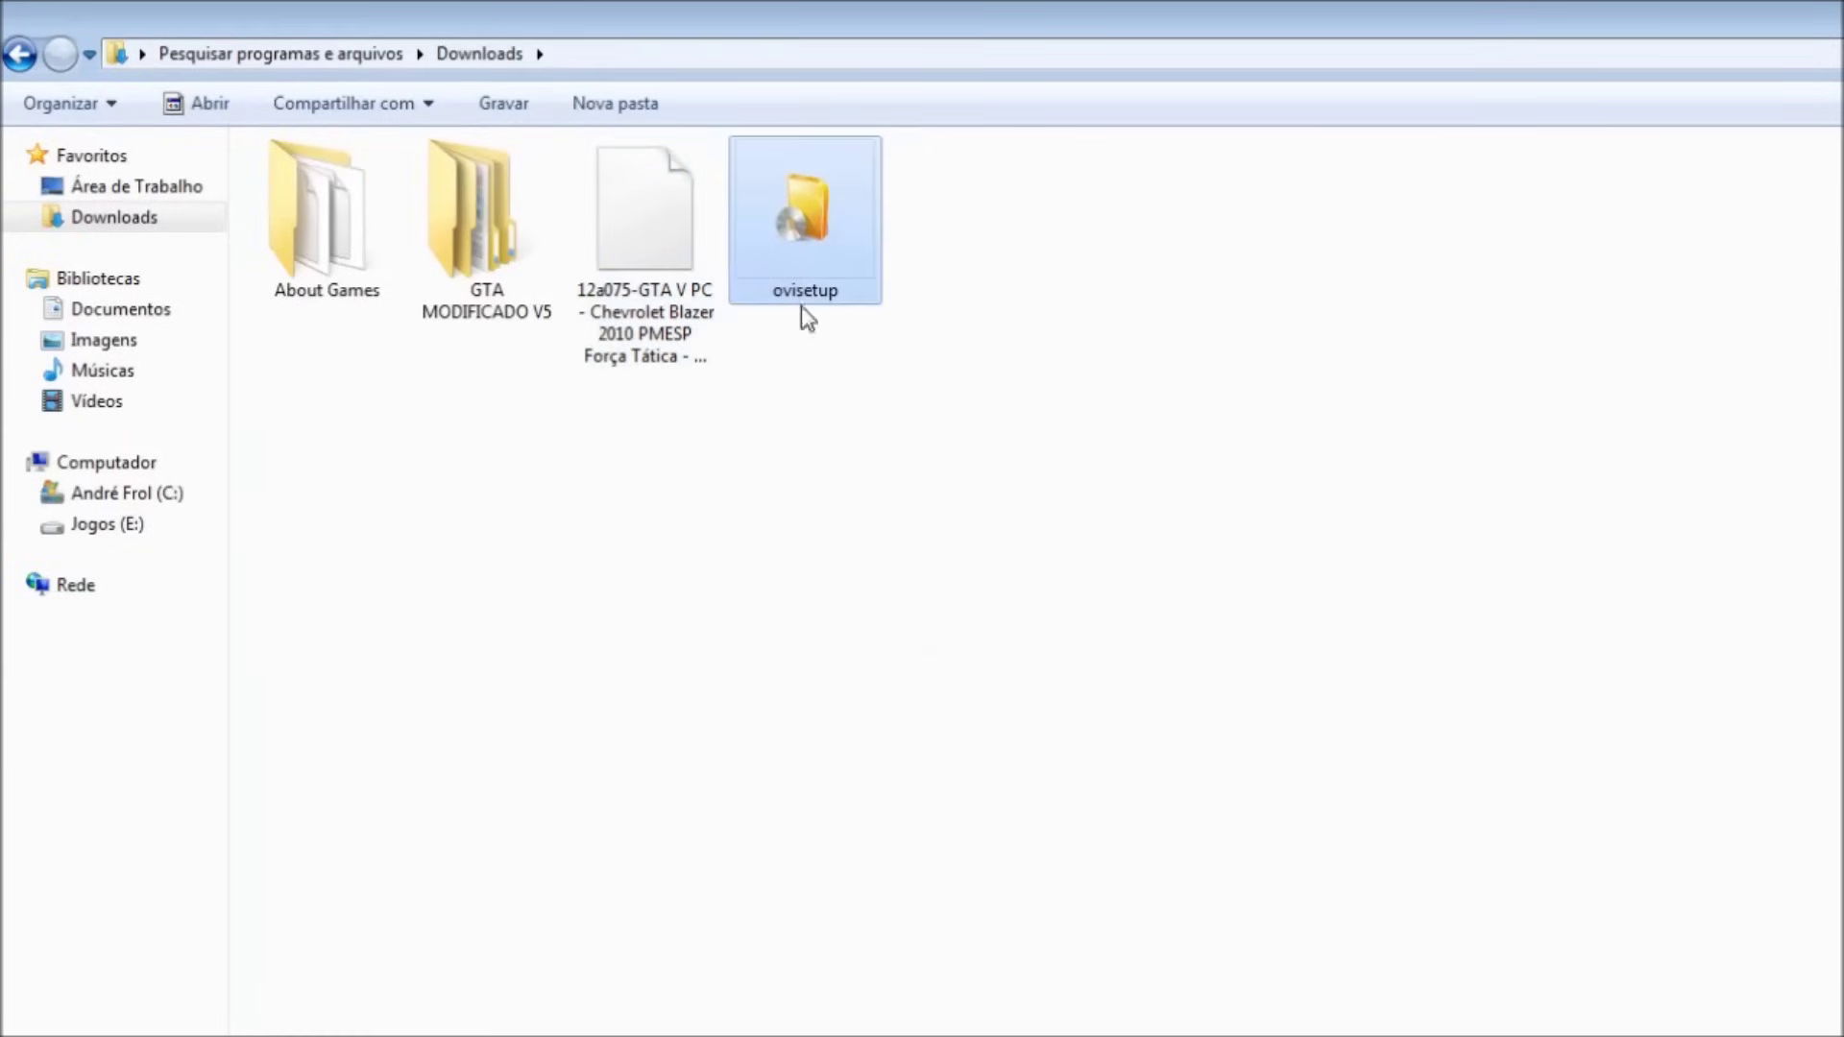
{"action": "left_click_drag", "start_coordinate": [855, 575], "coordinate": [768, 144]}
{"action": "right_click", "coordinate": [811, 242]}
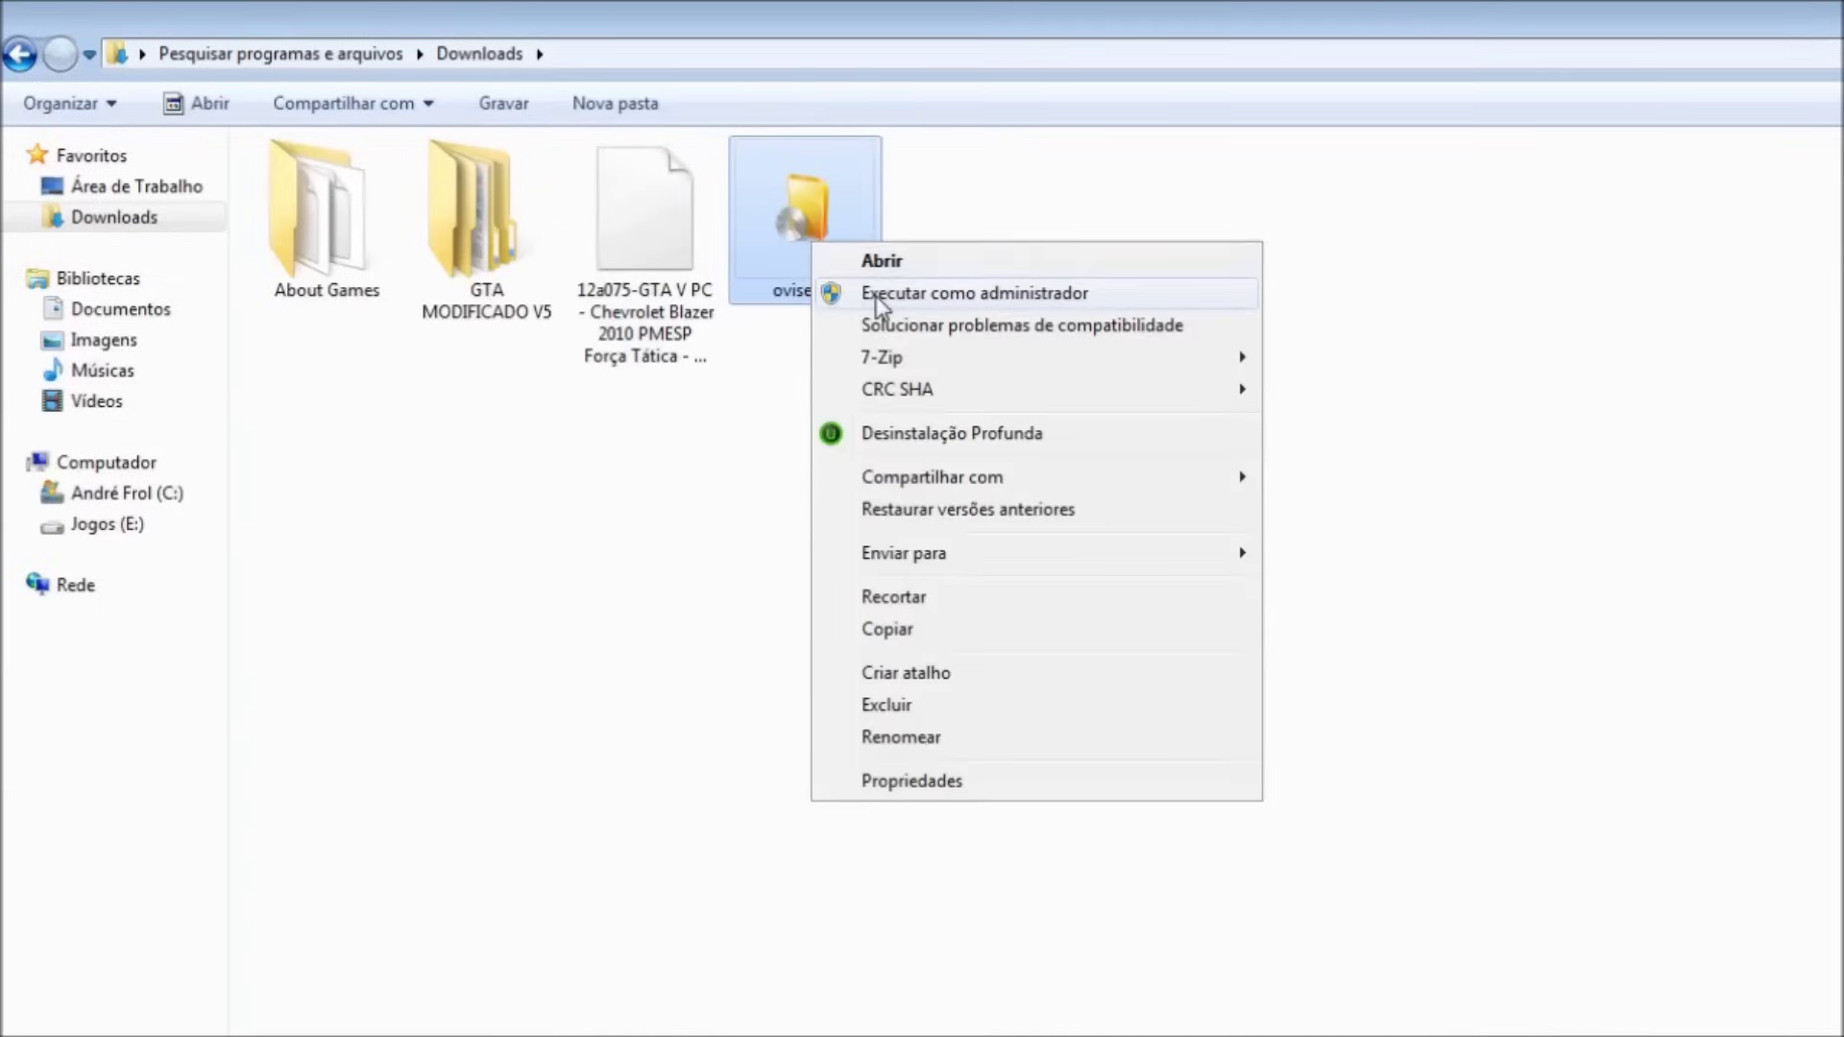
{"action": "left_click", "coordinate": [877, 293]}
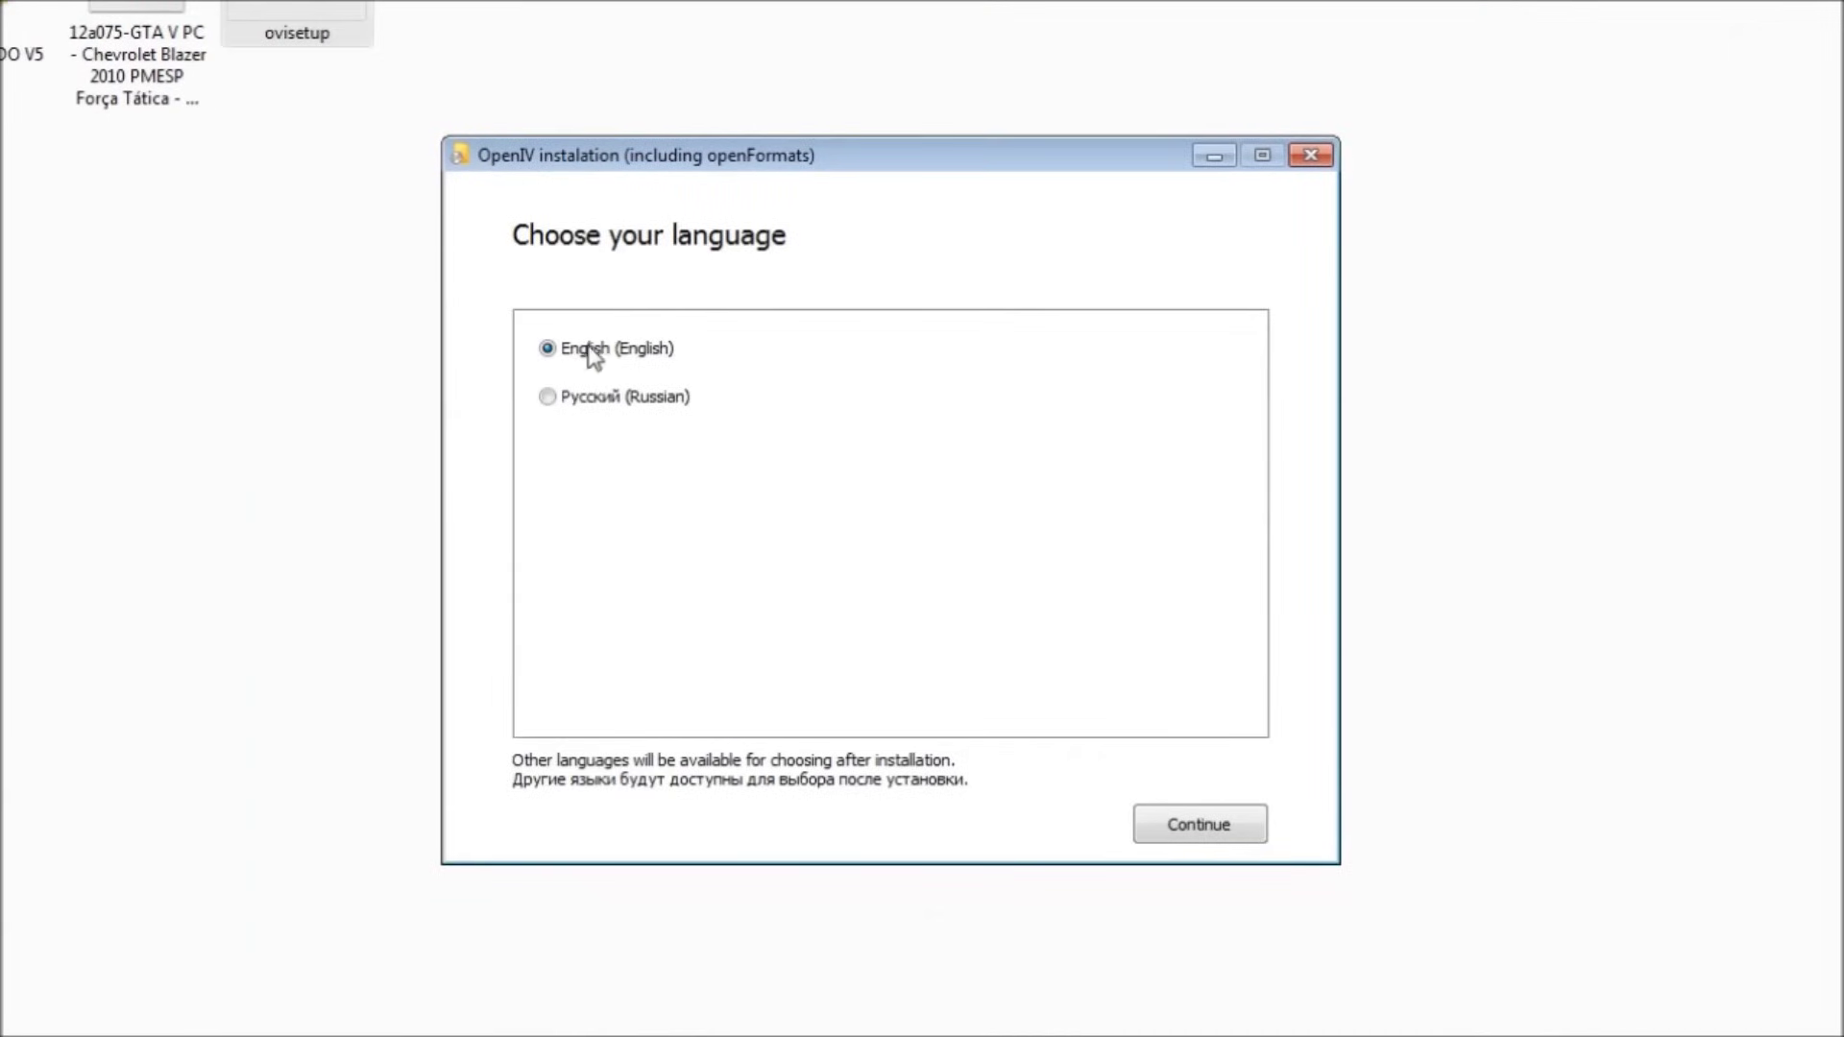
Continue the OpenIV setup in English and accept the software license terms
{"action": "left_click", "coordinate": [1181, 832]}
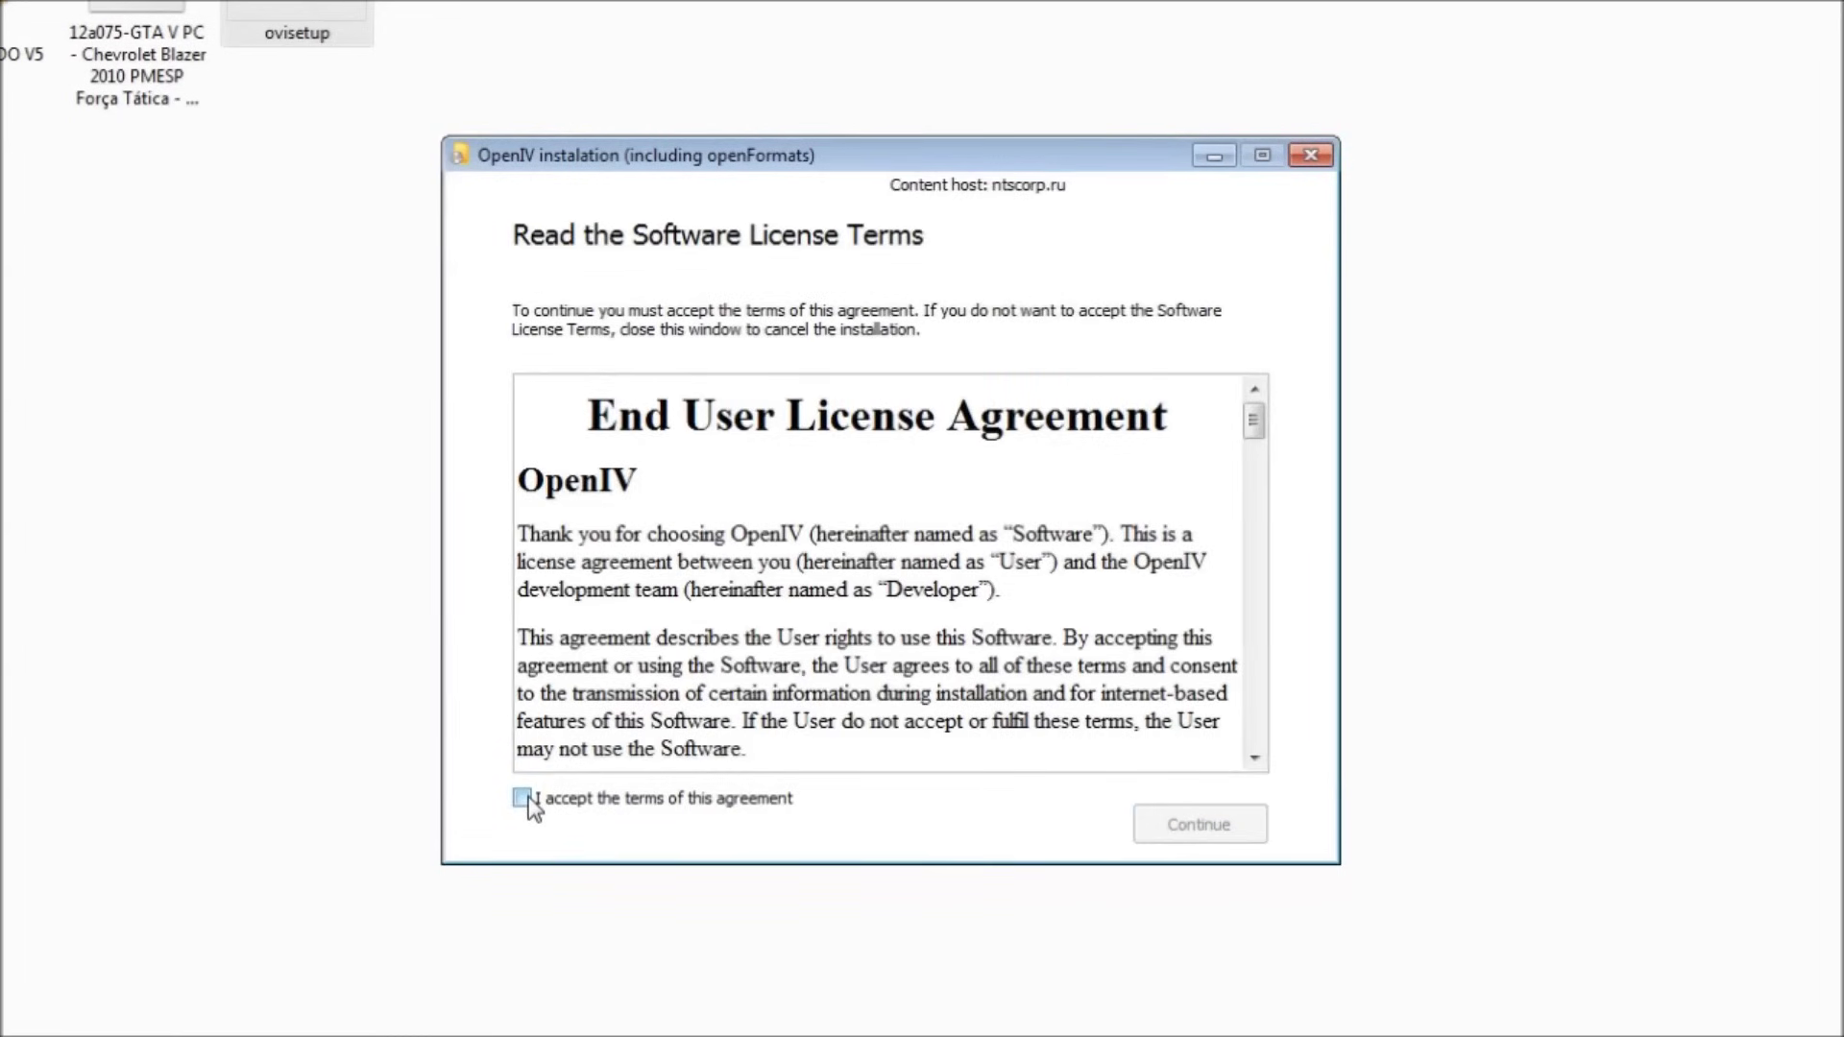
{"action": "left_click", "coordinate": [531, 805]}
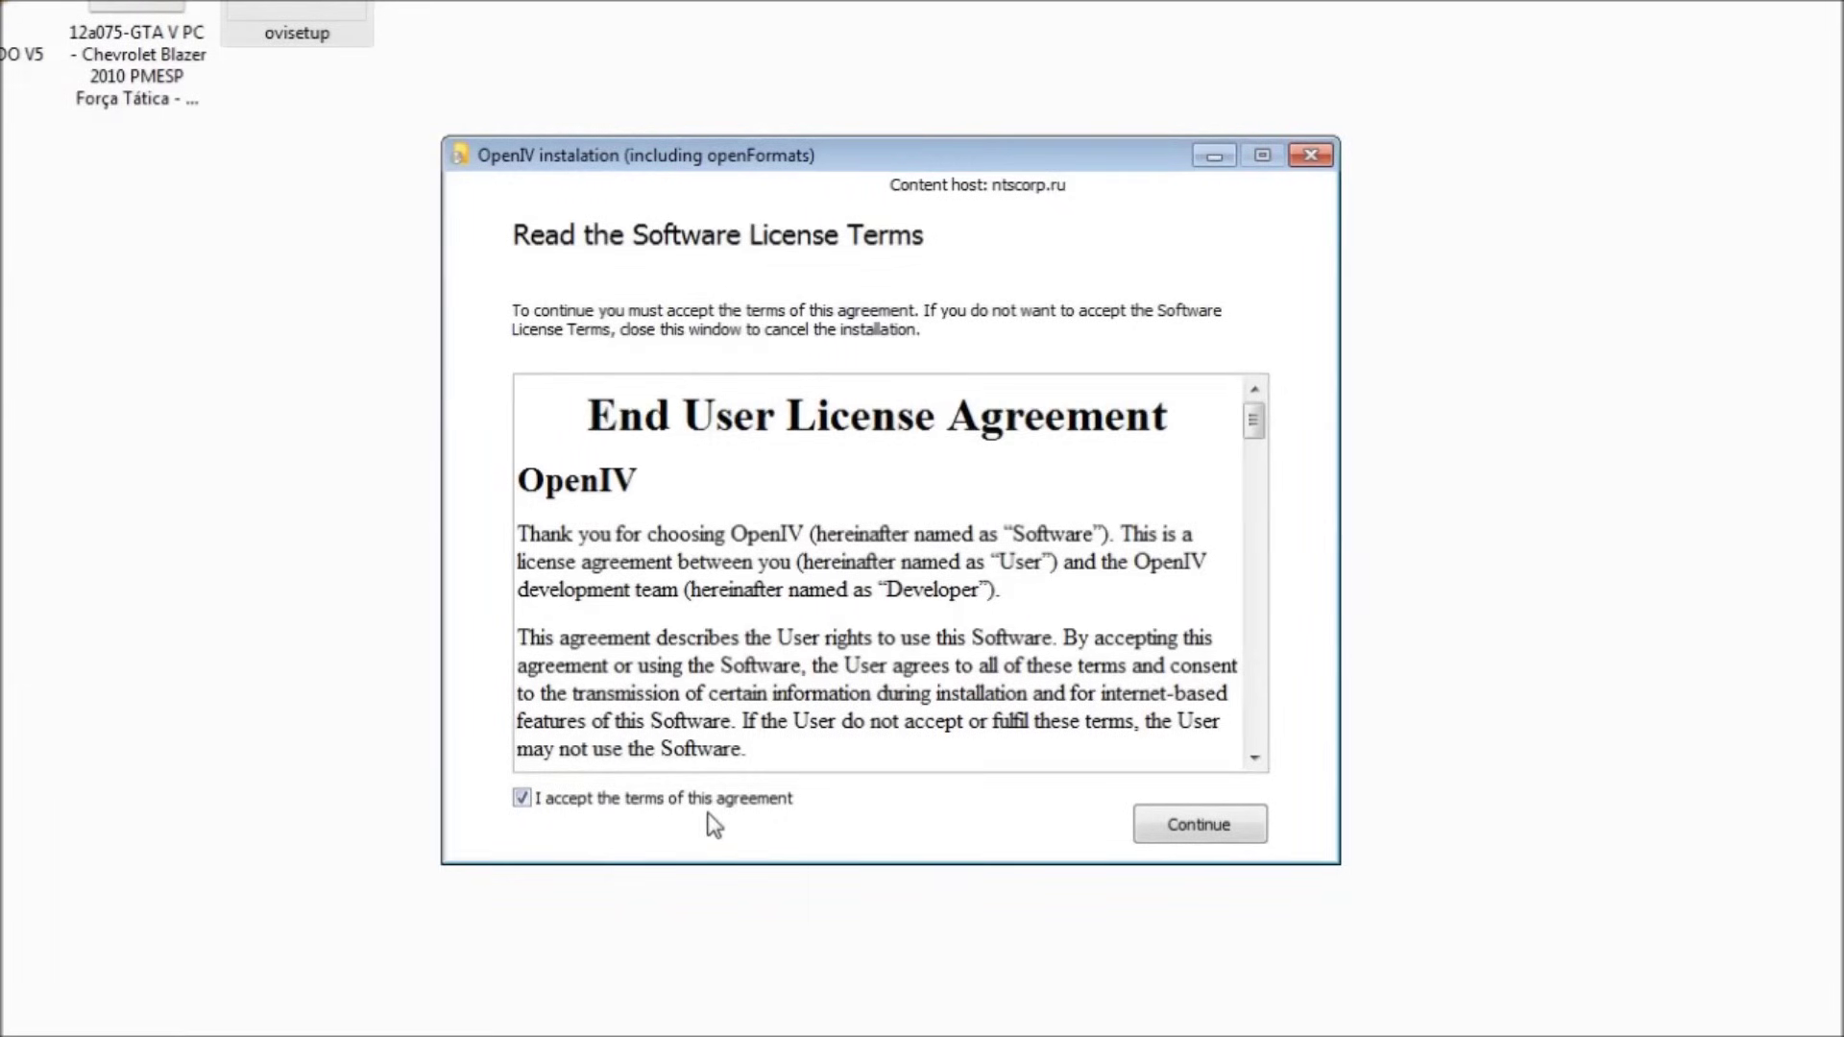
{"action": "left_click", "coordinate": [1194, 847]}
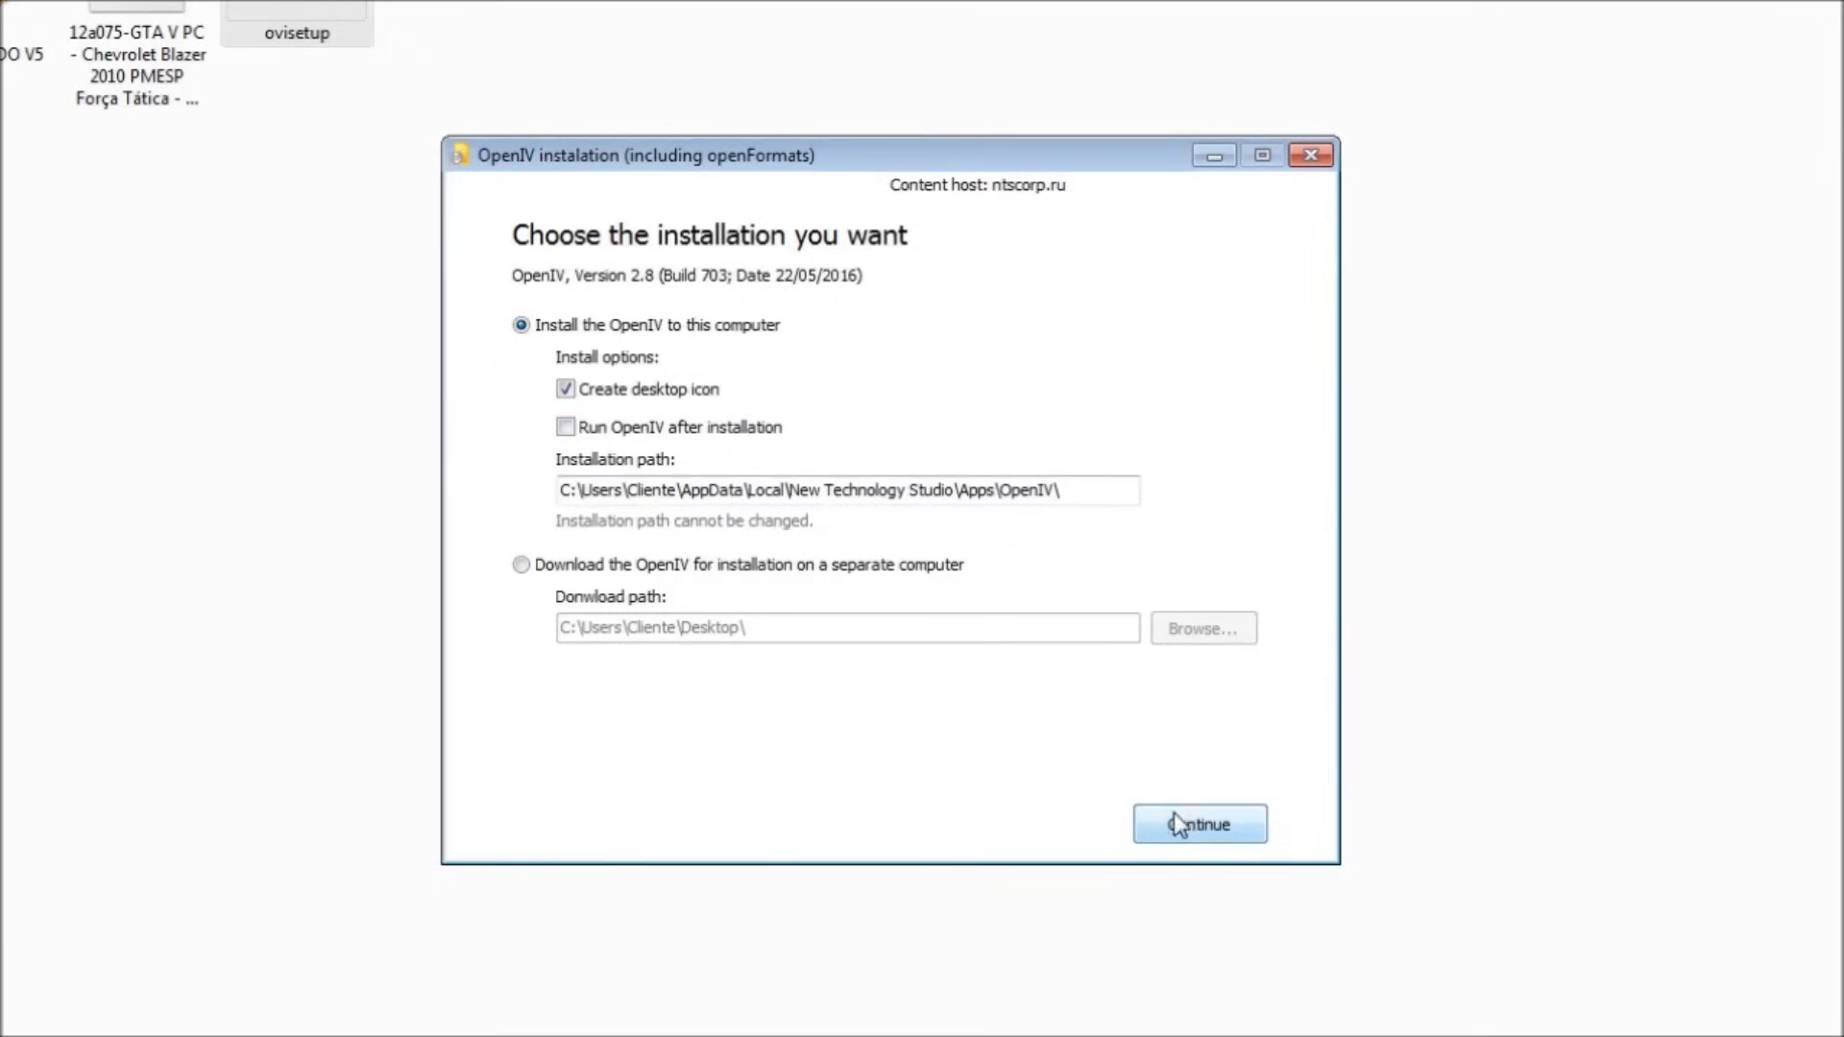
Install OpenIV to this computer with a desktop icon, approving the download, and close the installer
{"action": "left_click", "coordinate": [1215, 828]}
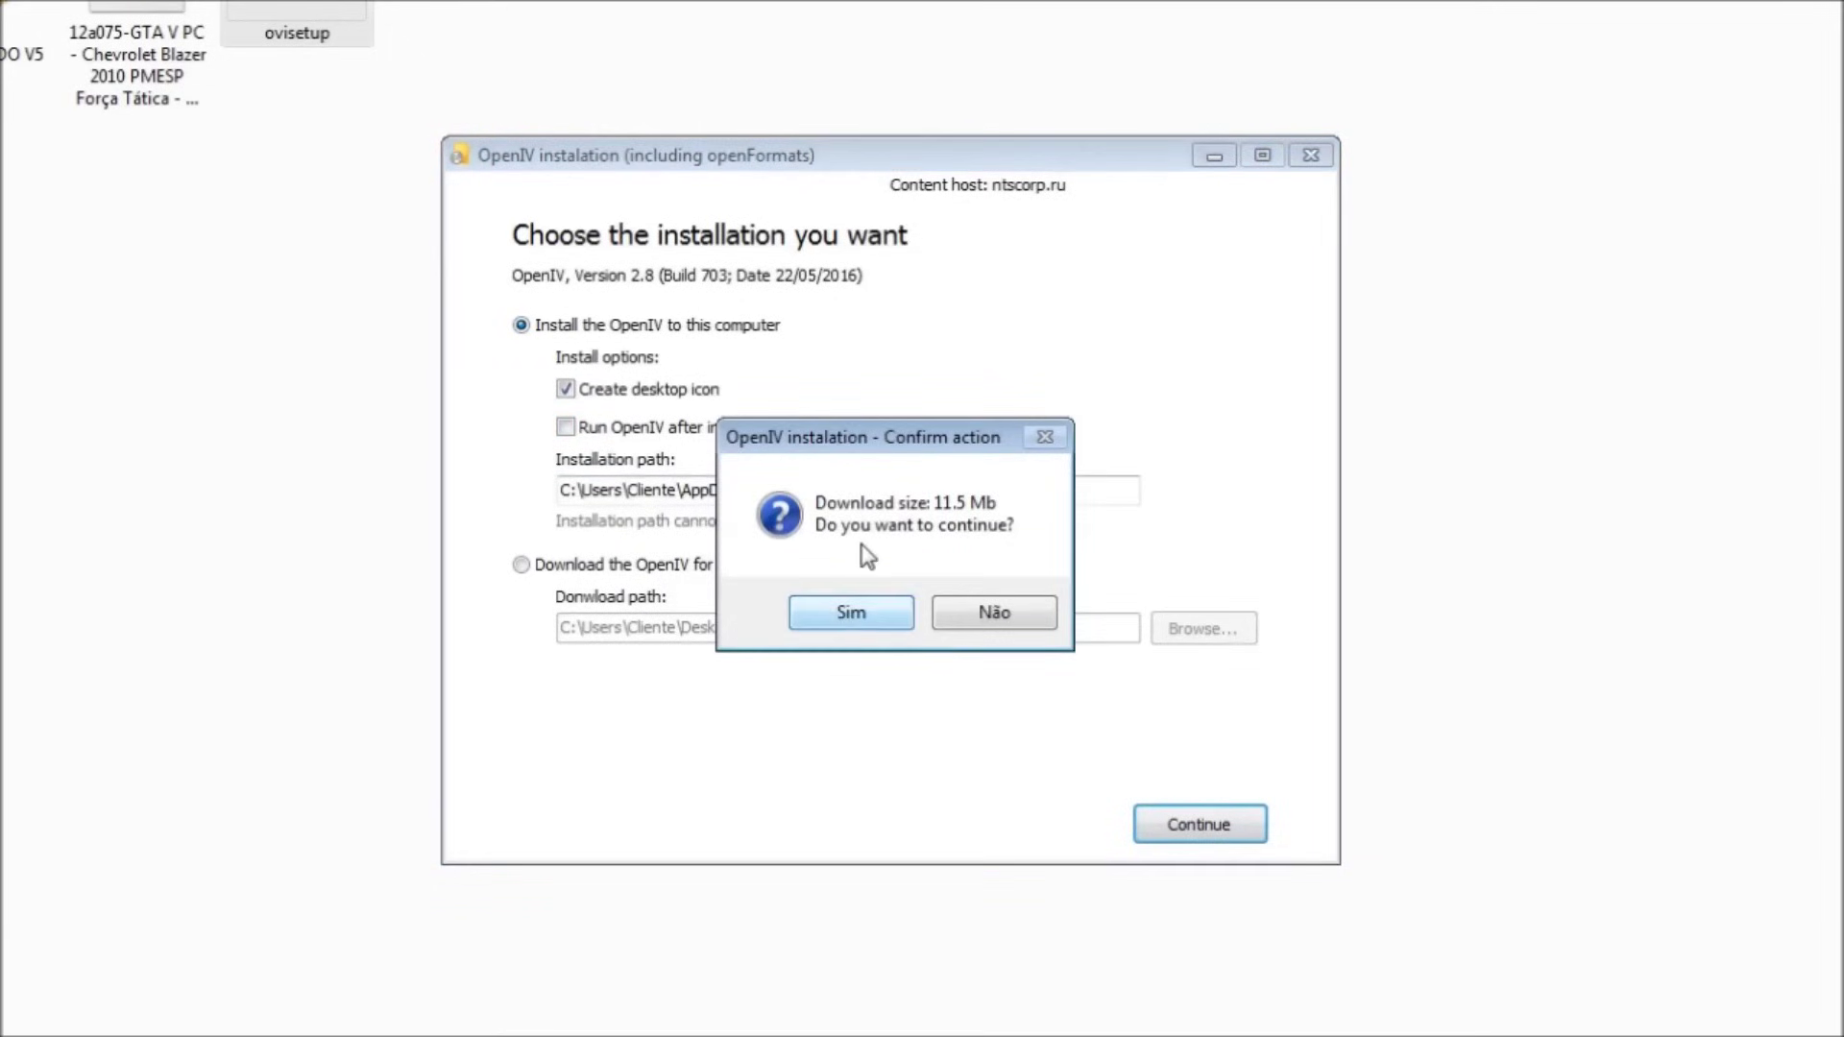
{"action": "left_click", "coordinate": [879, 609]}
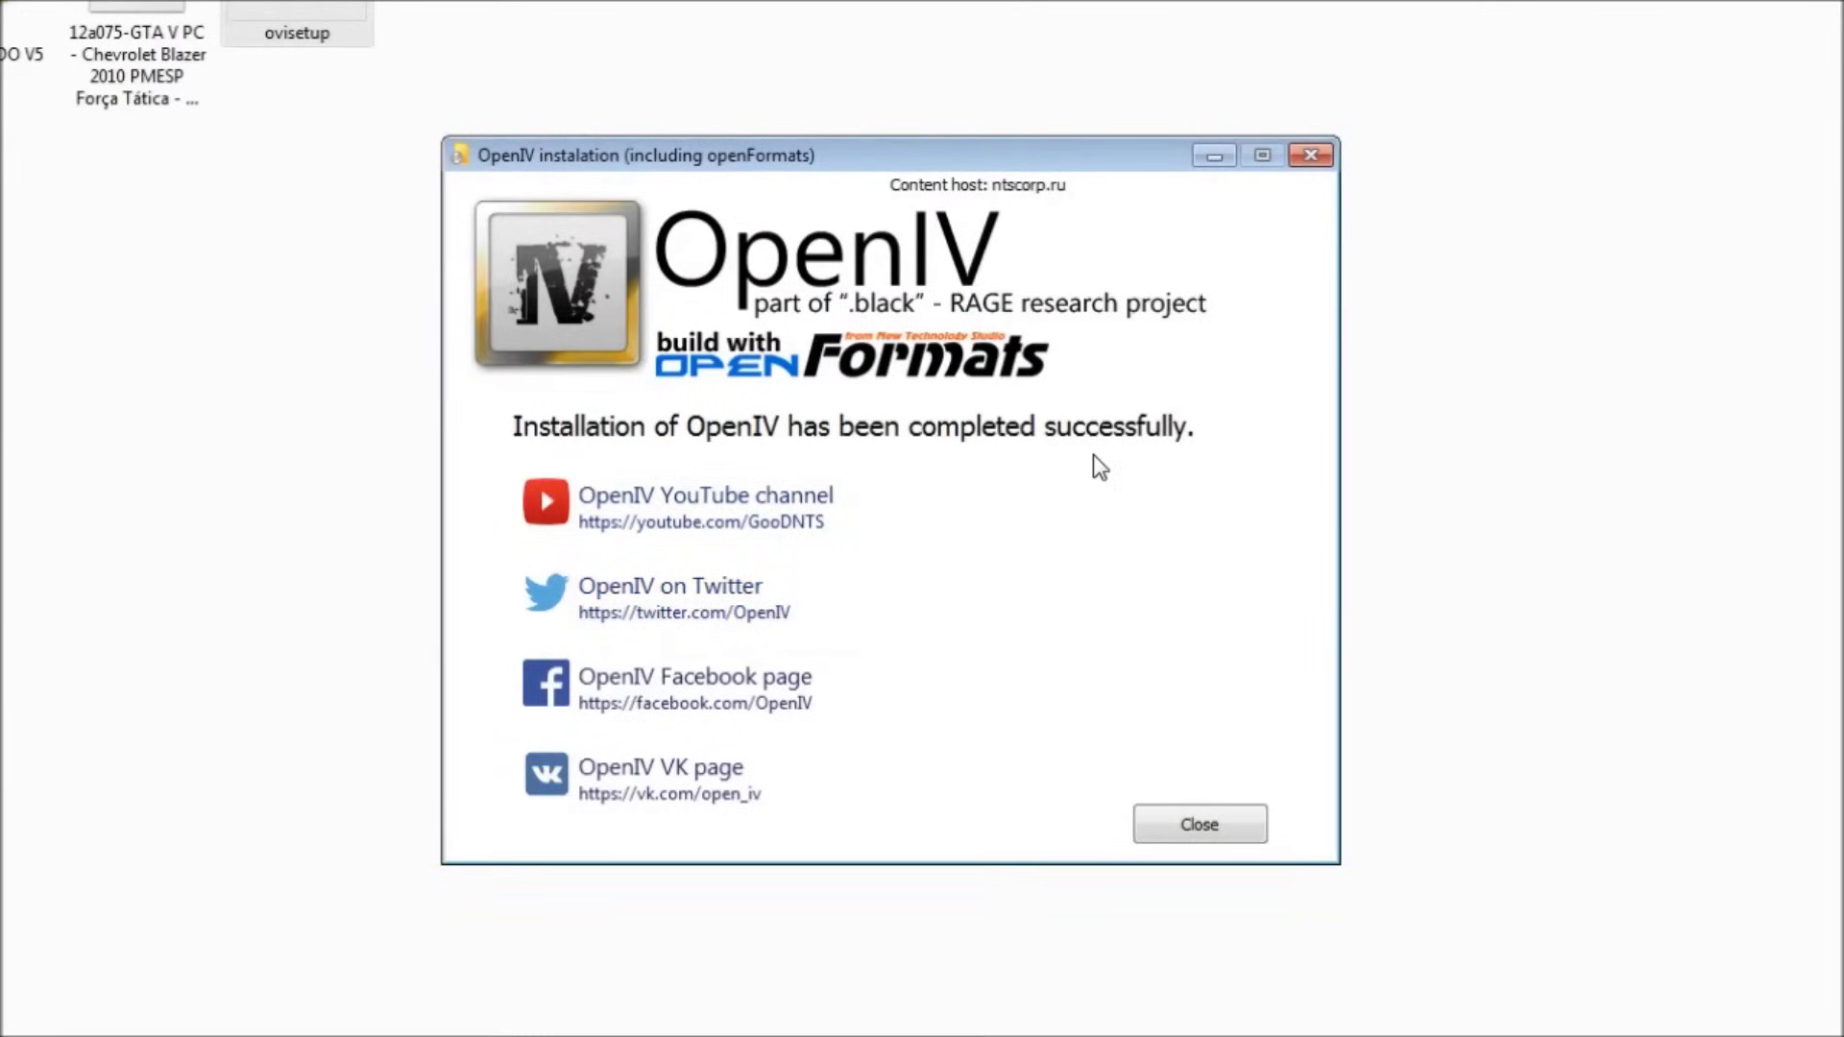
{"action": "left_click", "coordinate": [1200, 824]}
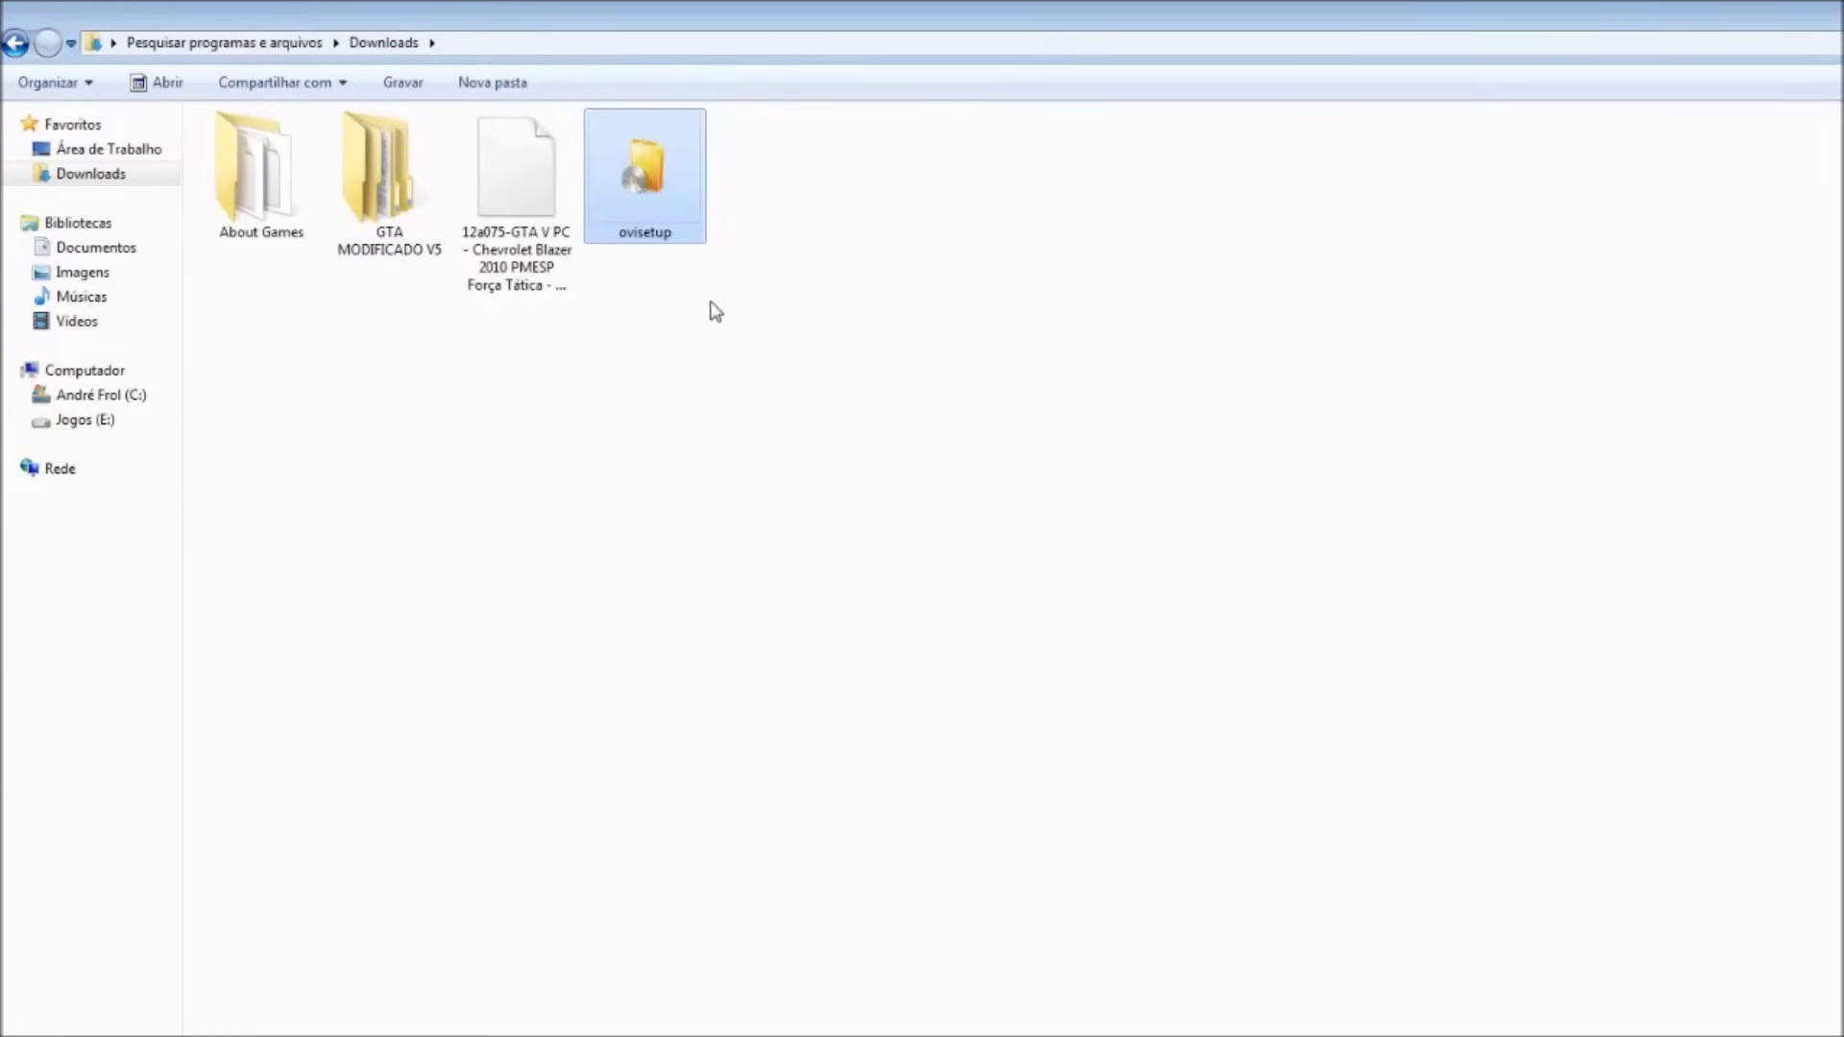
Transfer the 12a075 Chevrolet Blazer 2010 PMESP RAR archive from Downloads to the desktop
{"action": "left_click_drag", "start_coordinate": [700, 321], "coordinate": [612, 165]}
{"action": "left_click_drag", "start_coordinate": [713, 367], "coordinate": [605, 141]}
{"action": "left_click", "coordinate": [545, 237]}
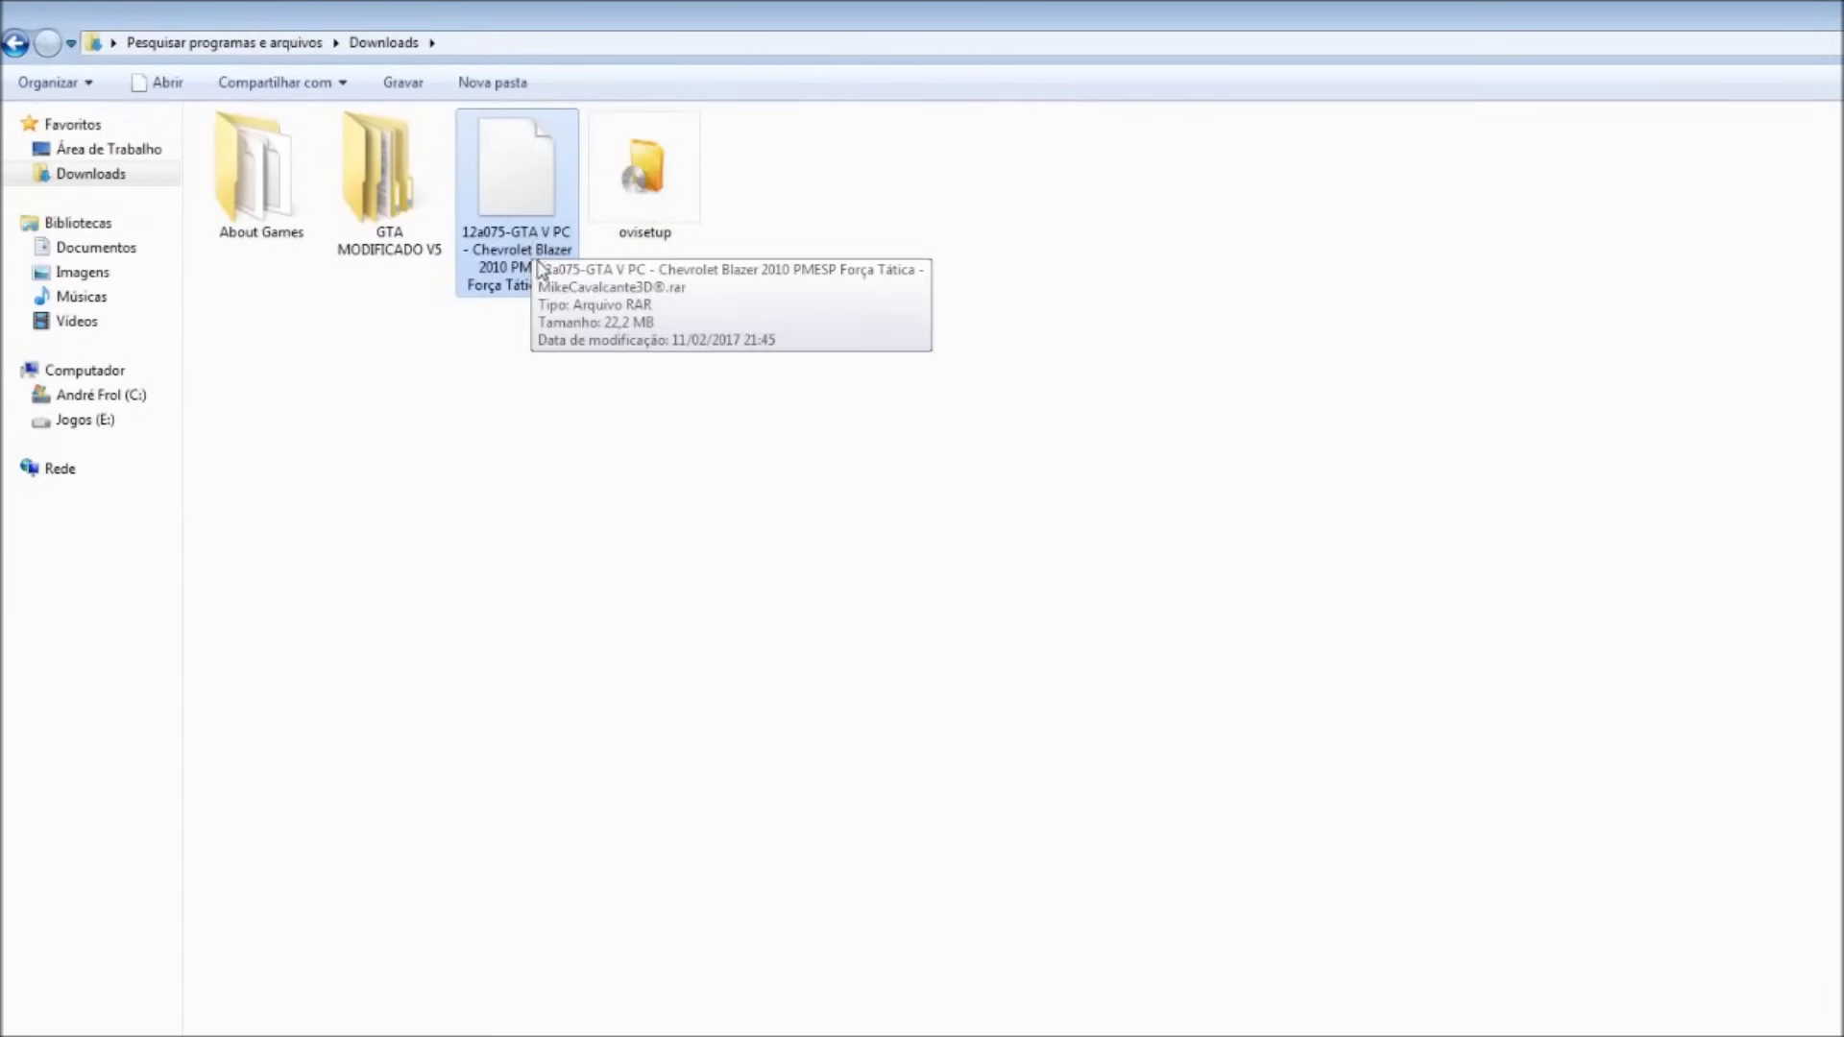
{"action": "right_click", "coordinate": [525, 243]}
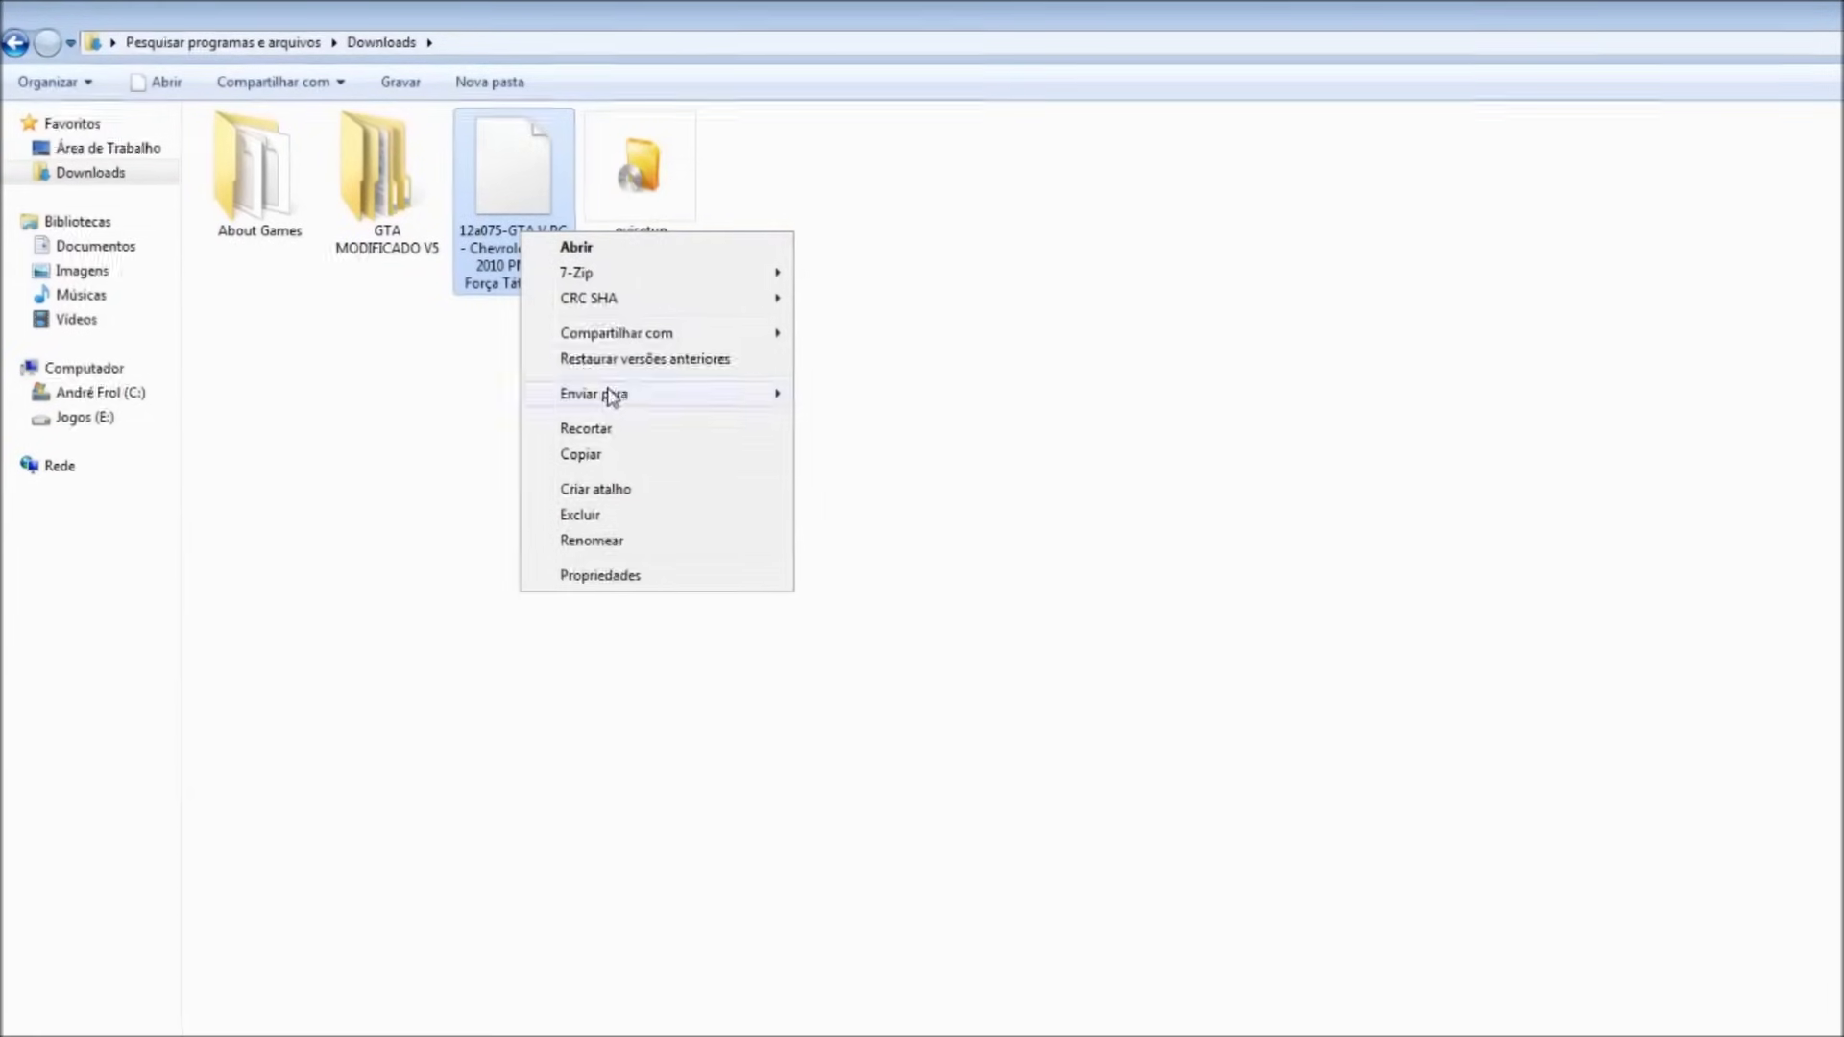
{"action": "left_click", "coordinate": [534, 390]}
{"action": "left_click", "coordinate": [1762, 12]}
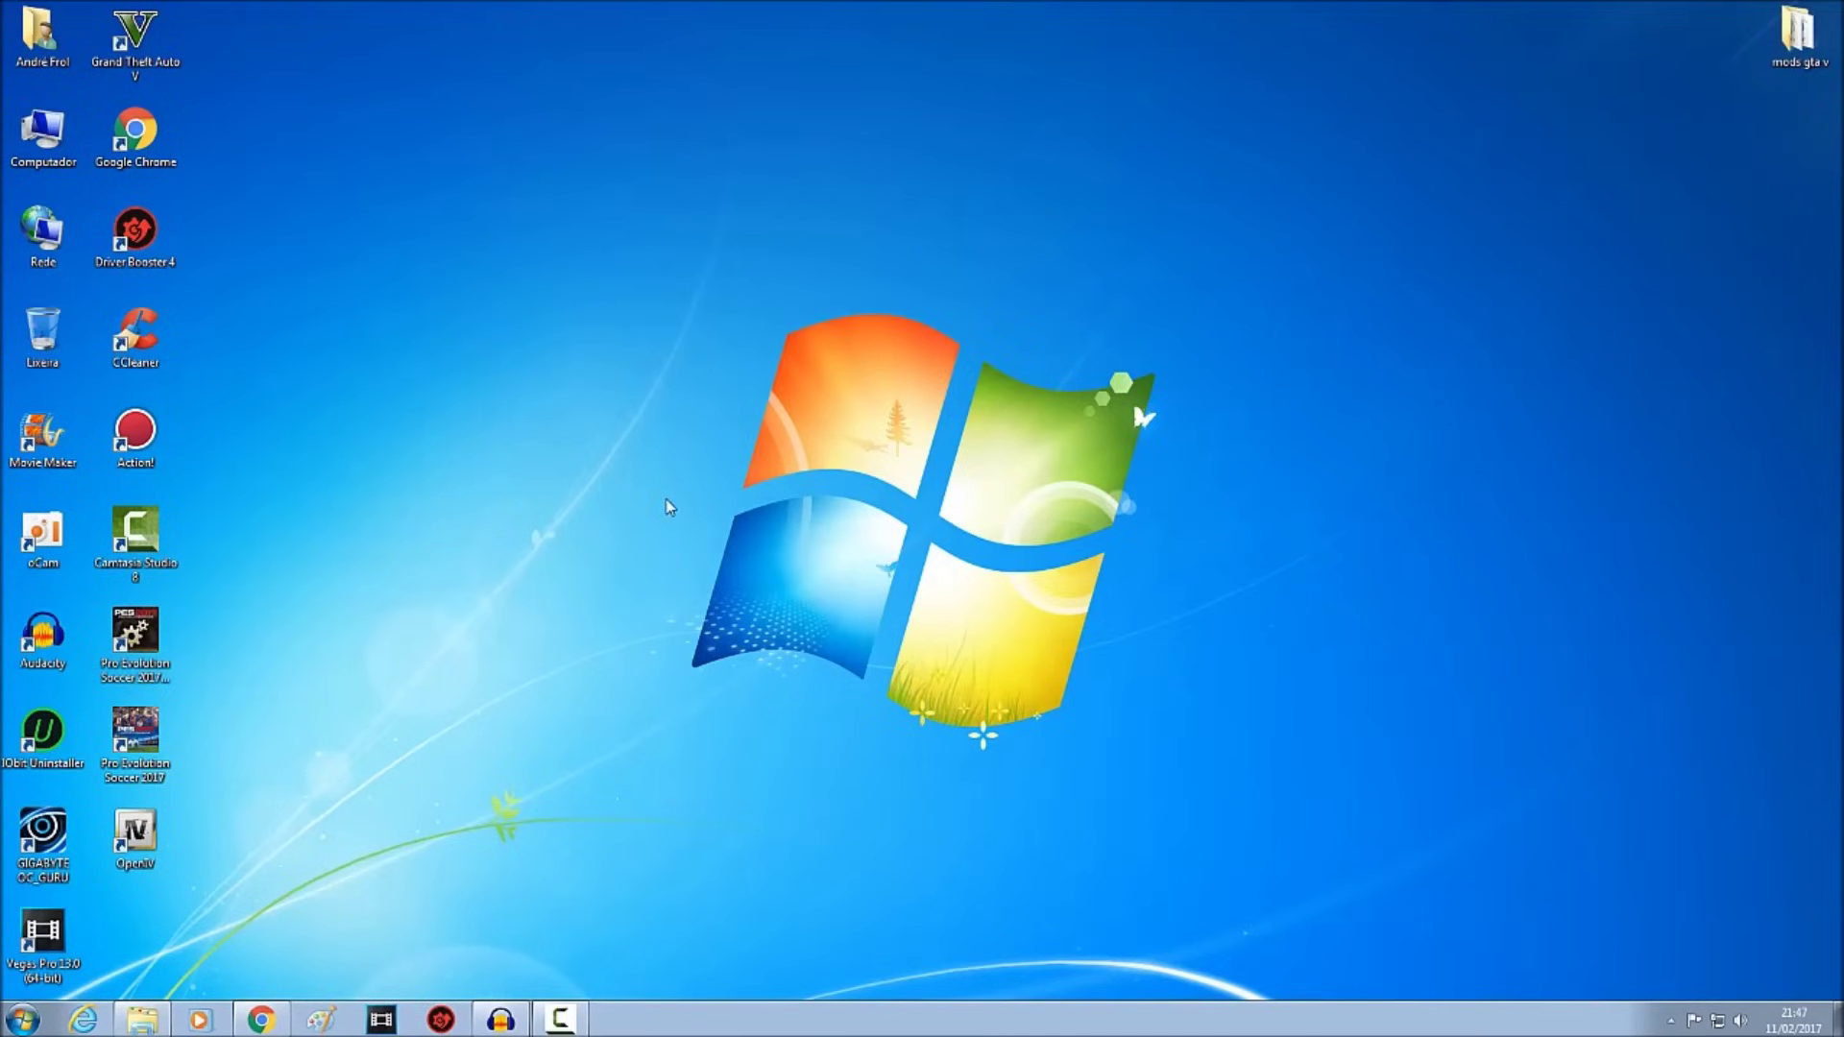
{"action": "right_click", "coordinate": [669, 507]}
{"action": "left_click", "coordinate": [715, 581]}
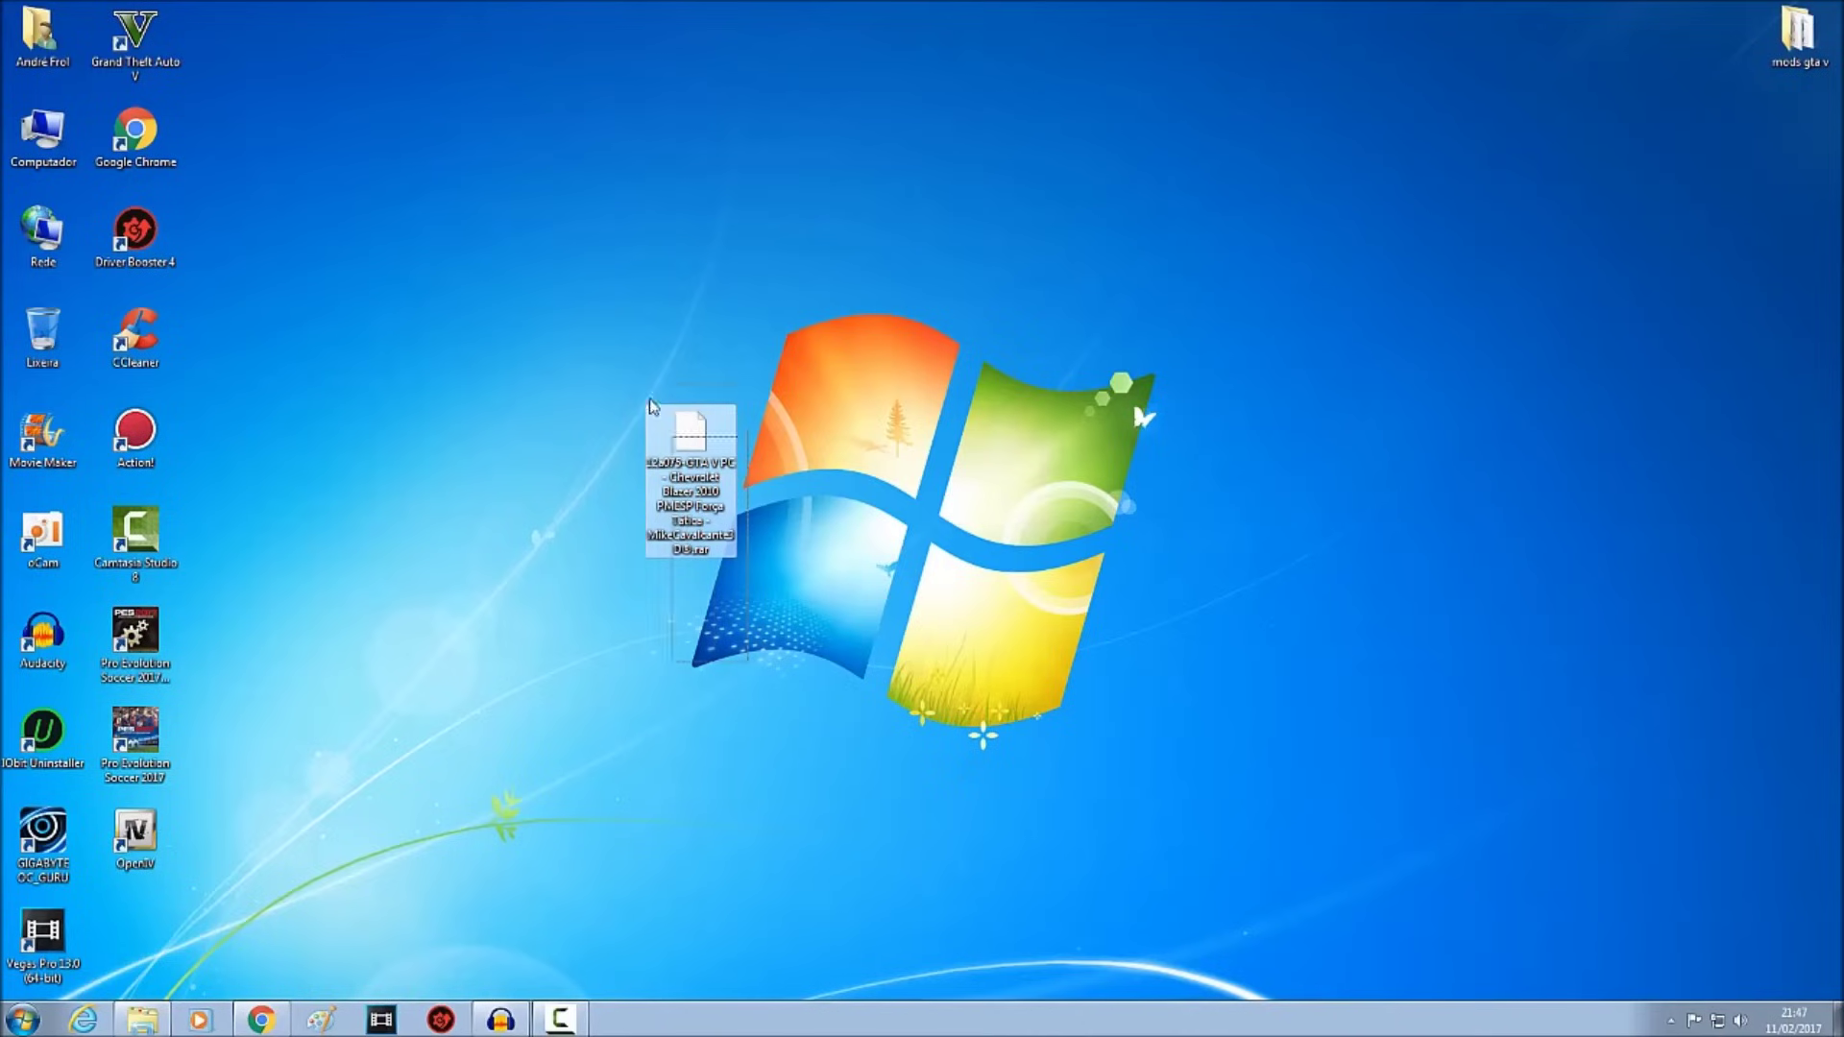
{"action": "right_click", "coordinate": [563, 548]}
{"action": "left_click", "coordinate": [617, 605]}
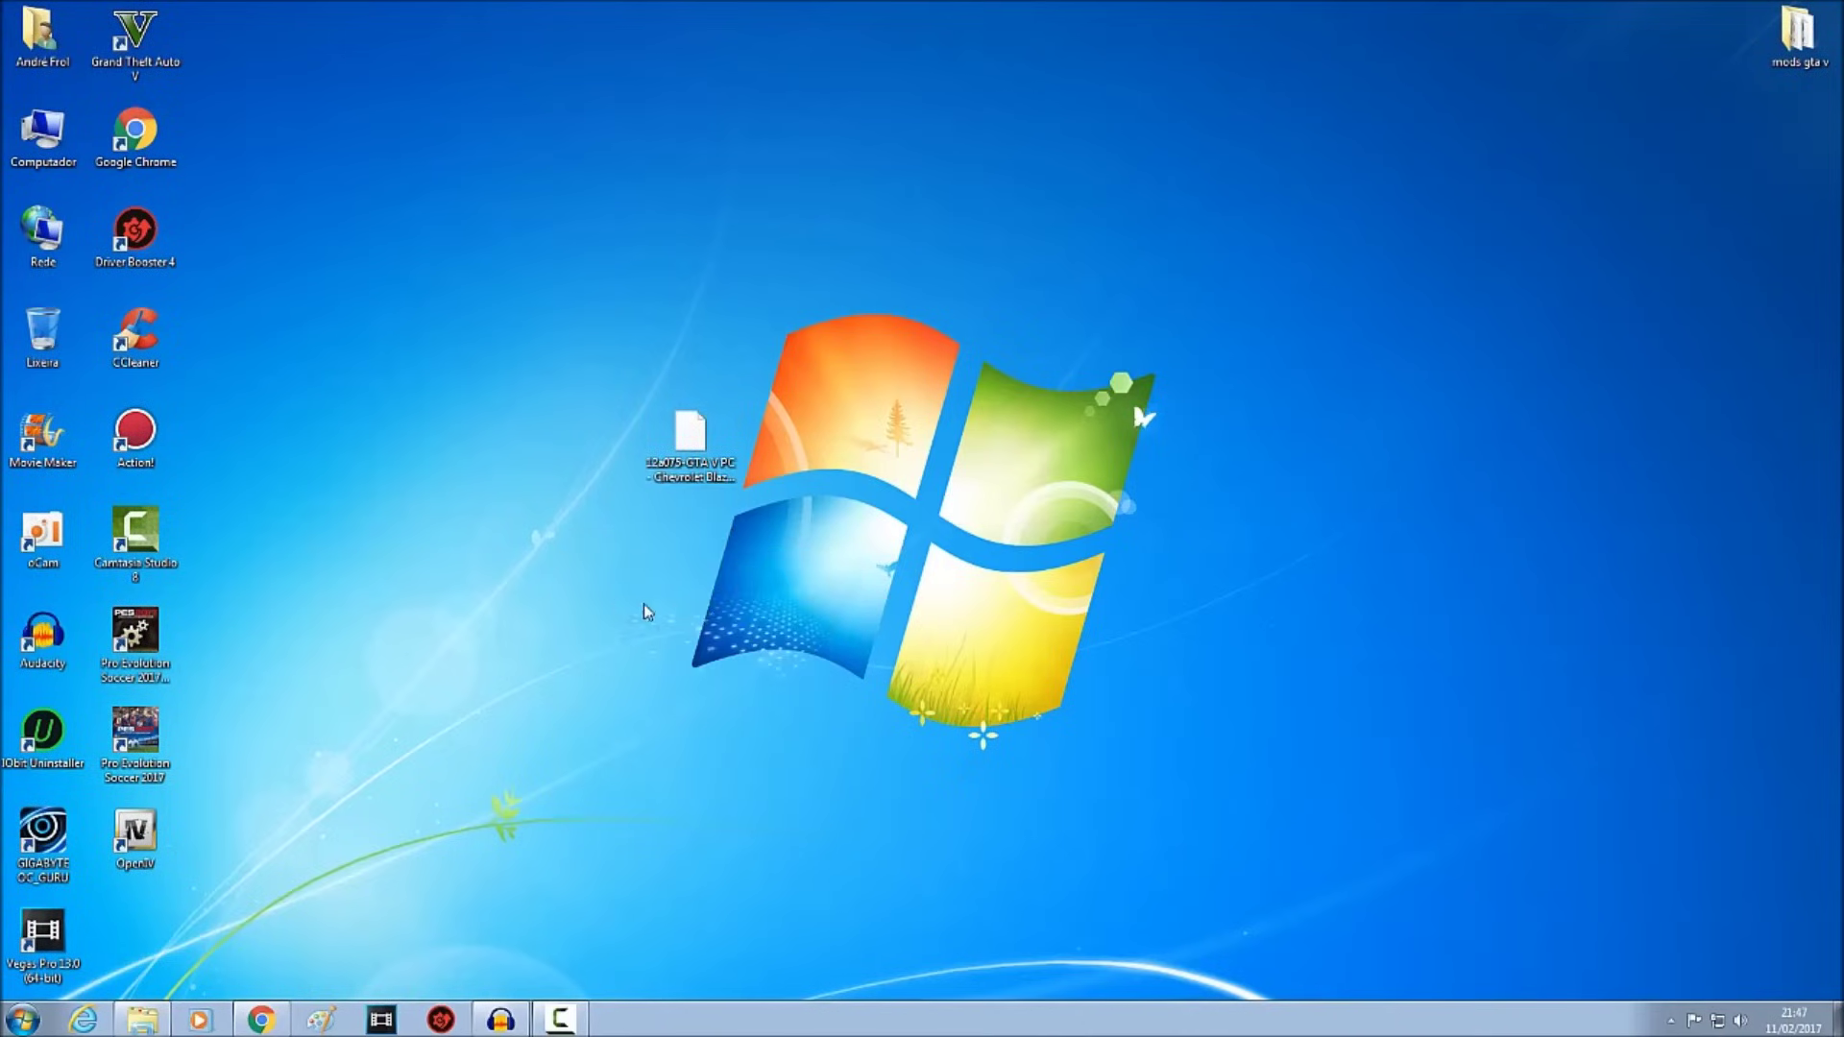
Extract the Chevrolet Blazer archive onto the desktop with 7-Zip and place the extracted folder next to the archive
{"action": "left_click", "coordinate": [691, 443]}
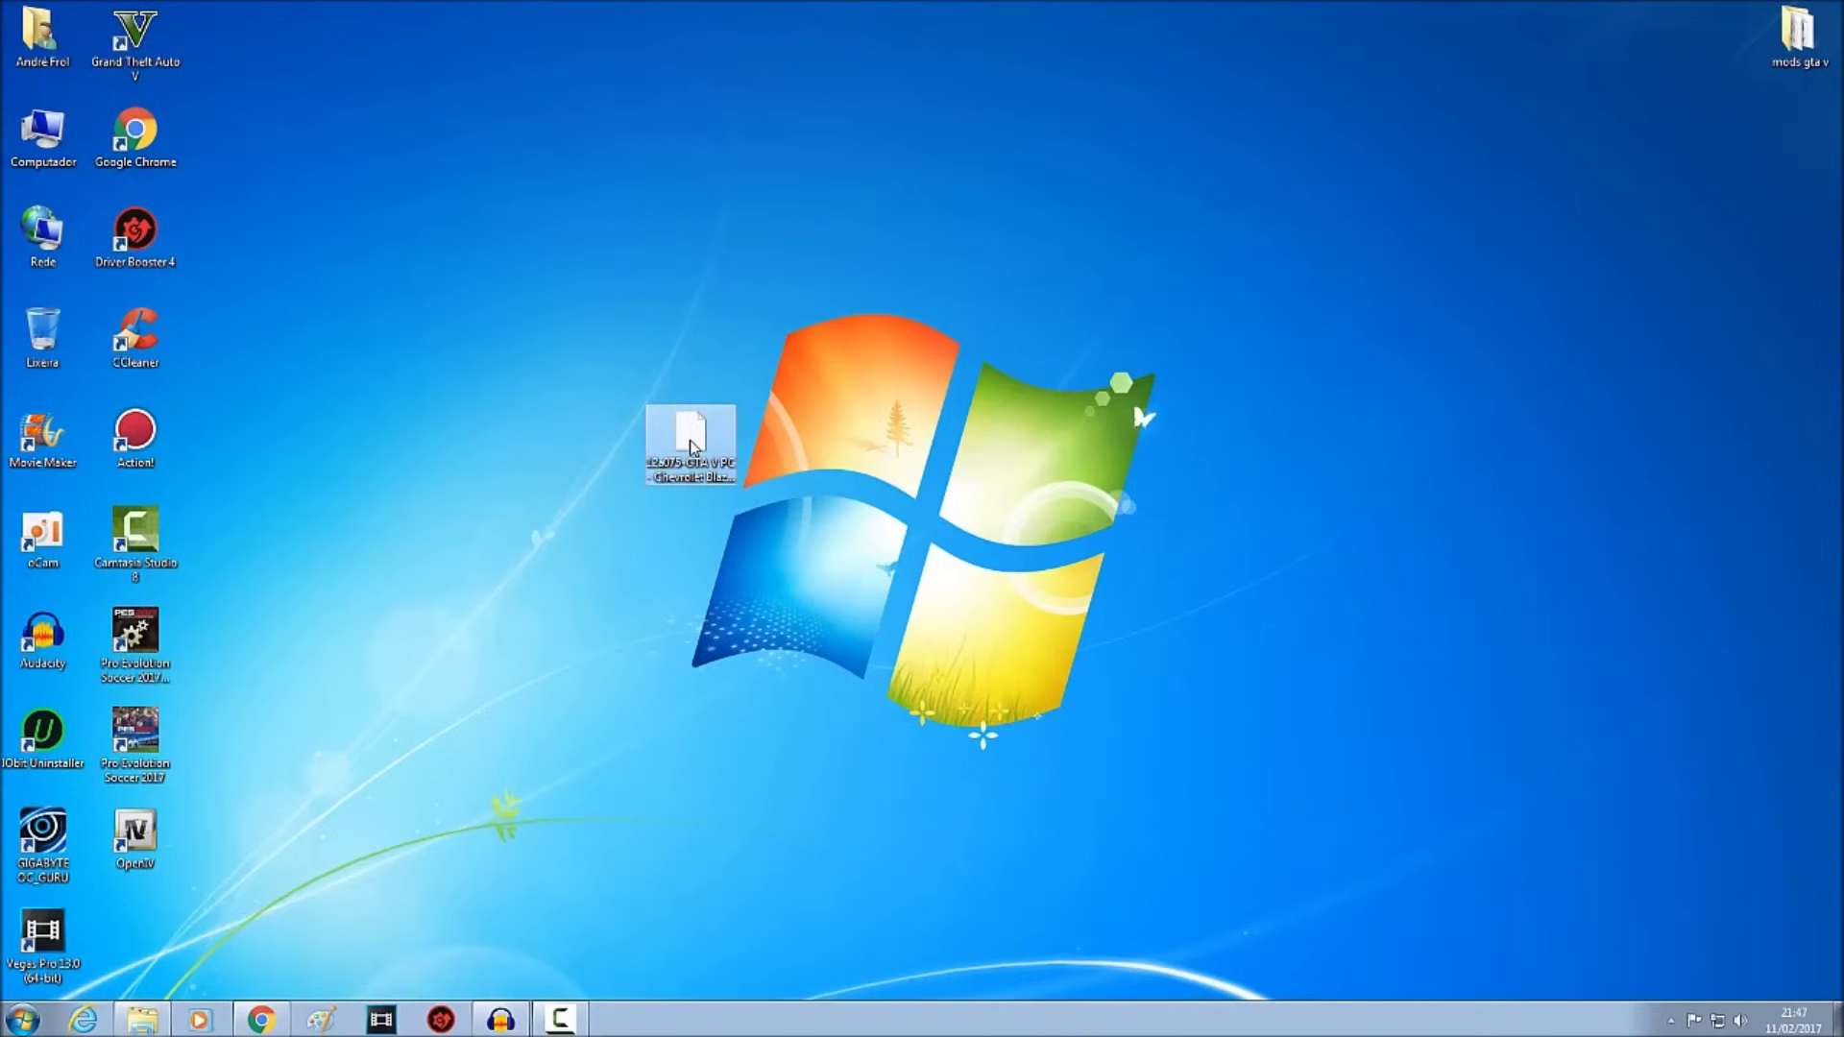
{"action": "right_click", "coordinate": [691, 444]}
{"action": "mouse_move", "coordinate": [745, 478]}
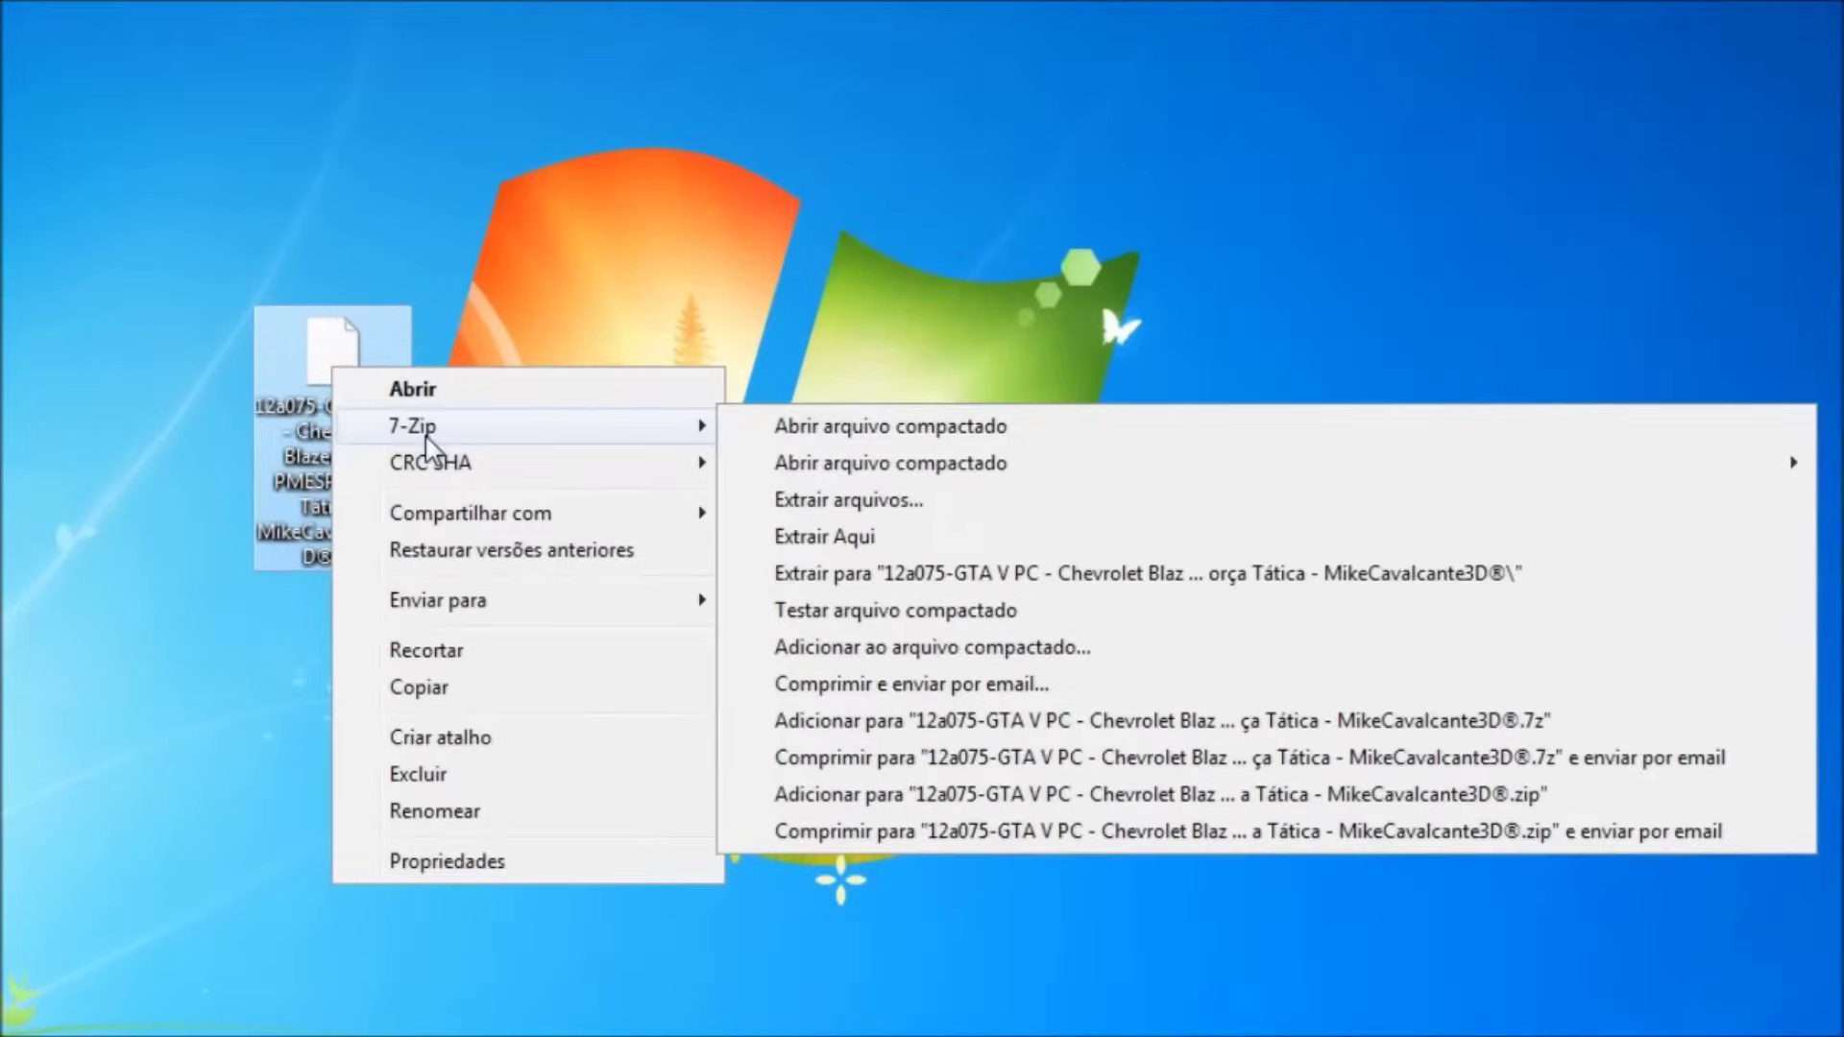
{"action": "left_click", "coordinate": [812, 536]}
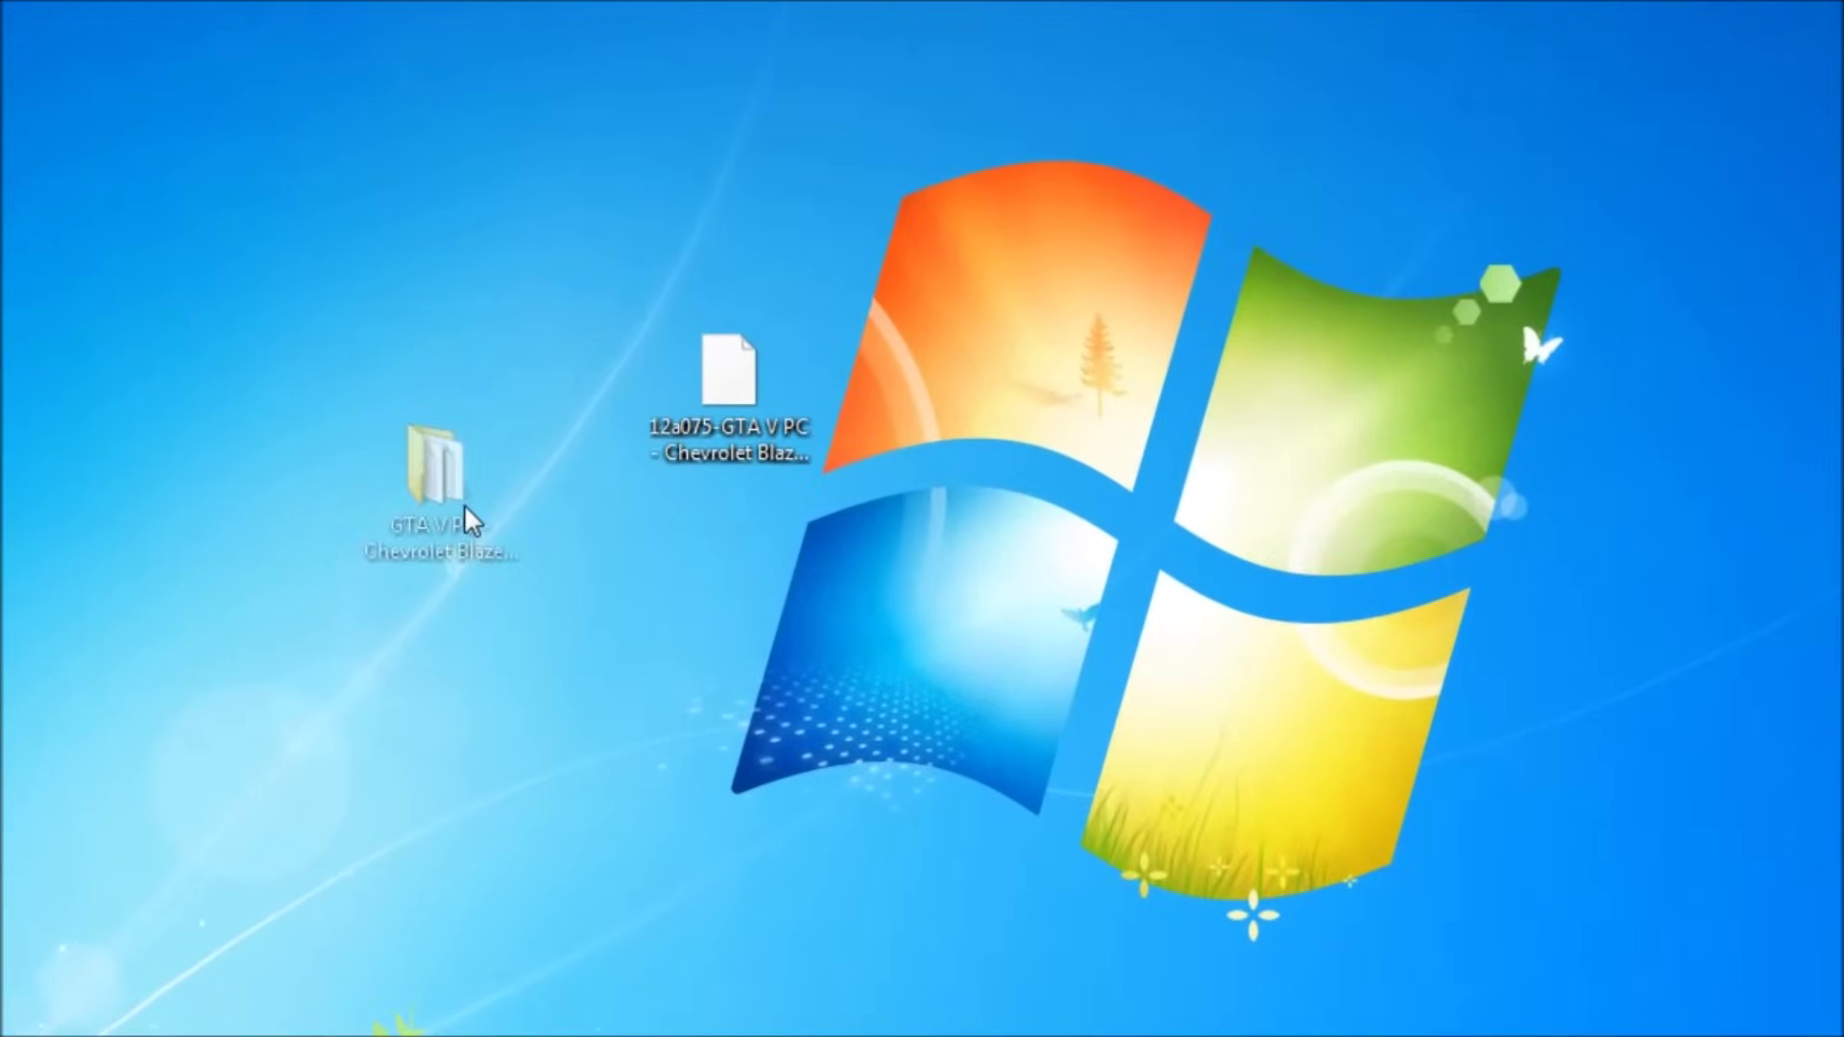
{"action": "left_click", "coordinate": [471, 498]}
{"action": "left_click_drag", "start_coordinate": [589, 959], "coordinate": [568, 845]}
{"action": "right_click", "coordinate": [571, 847]}
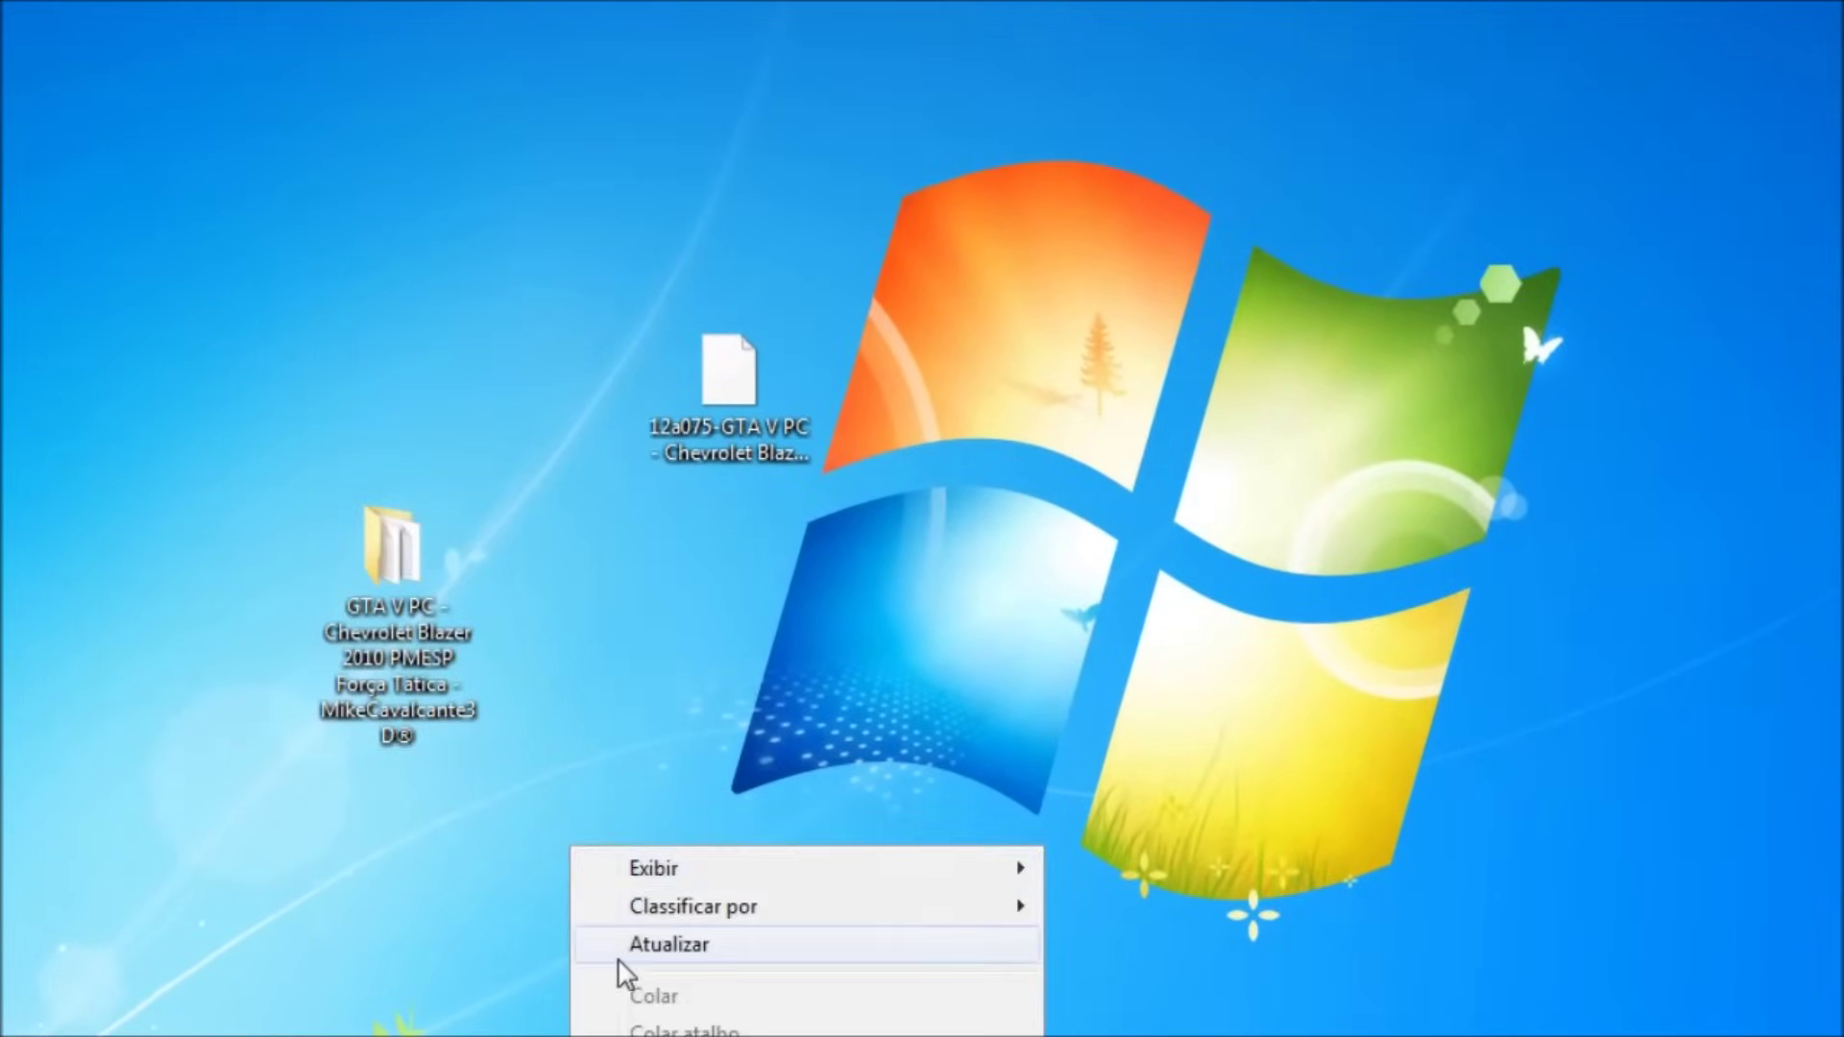
{"action": "left_click", "coordinate": [643, 951]}
{"action": "left_click_drag", "start_coordinate": [427, 655], "coordinate": [432, 451]}
Open the extracted Chevrolet Blazer folder and examine its police3 .yft and .ytd mod files
{"action": "double_click", "coordinate": [651, 643]}
{"action": "left_click_drag", "start_coordinate": [979, 531], "coordinate": [278, 201]}
{"action": "left_click_drag", "start_coordinate": [893, 442], "coordinate": [199, 131]}
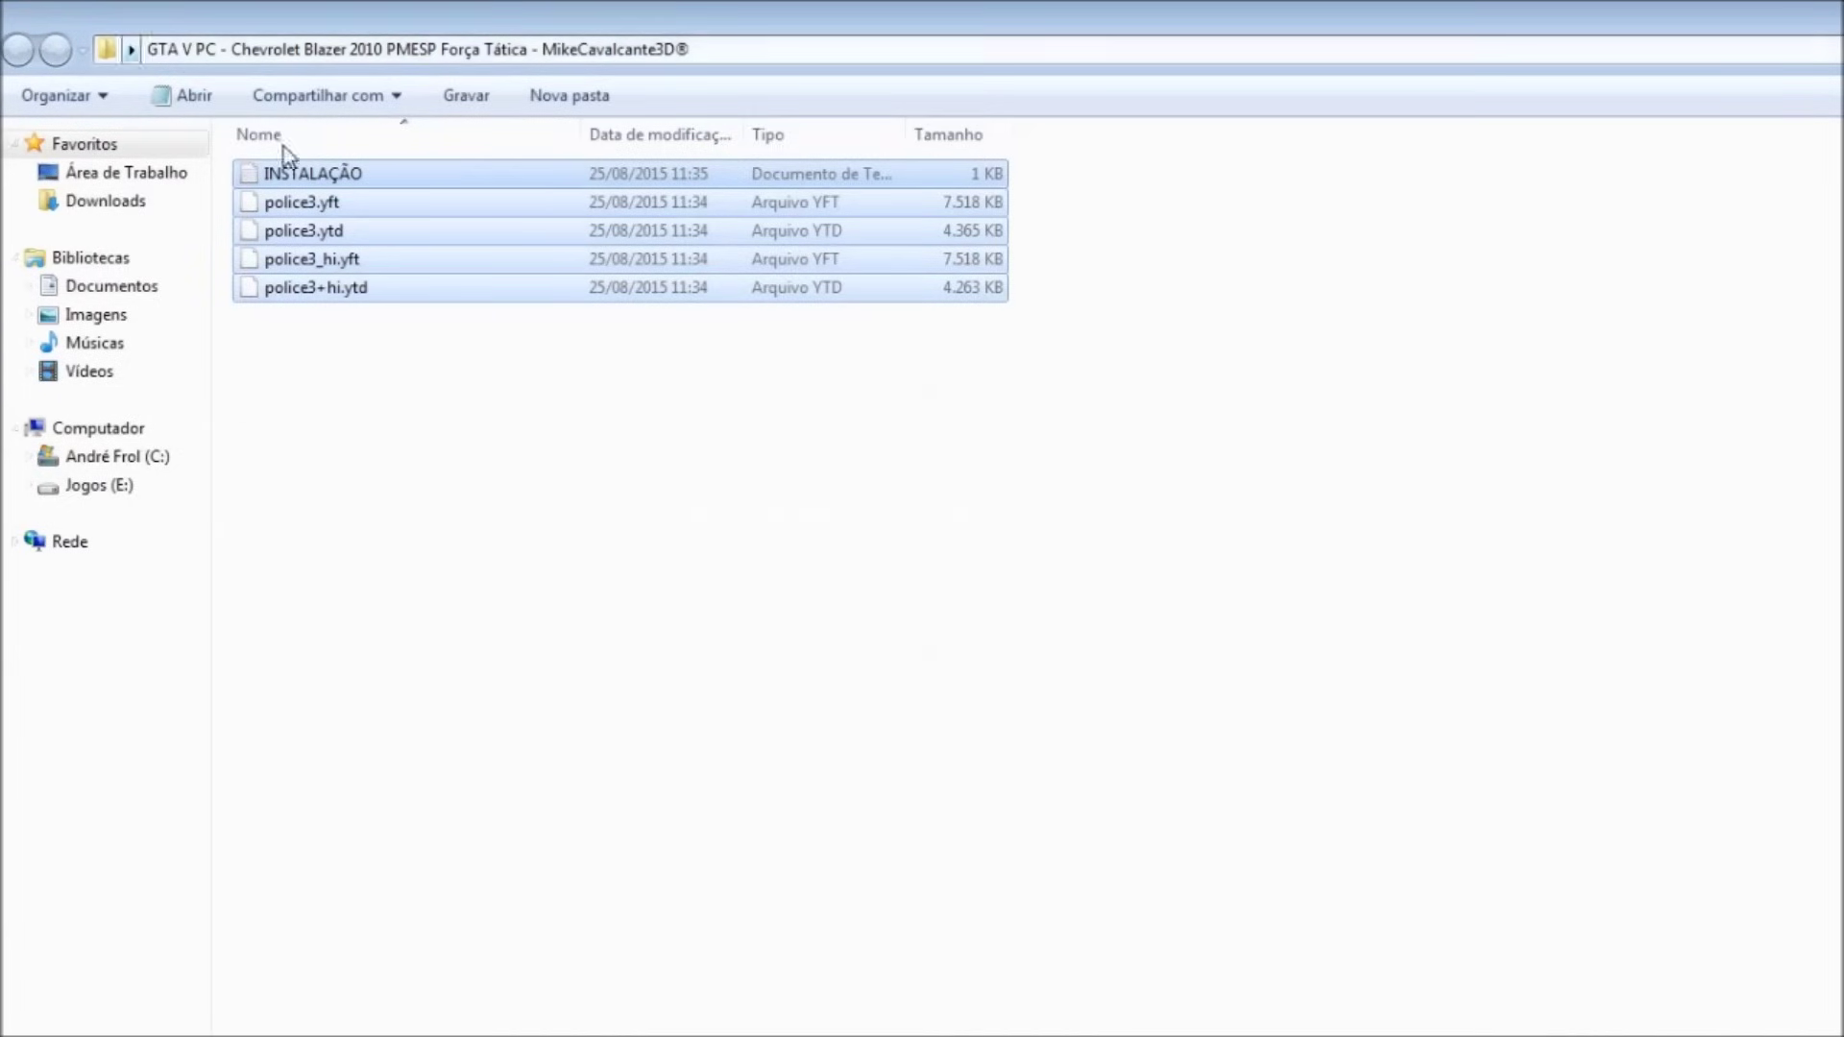
{"action": "left_click_drag", "start_coordinate": [986, 506], "coordinate": [261, 168]}
{"action": "left_click_drag", "start_coordinate": [536, 354], "coordinate": [315, 209]}
{"action": "left_click_drag", "start_coordinate": [546, 347], "coordinate": [290, 206]}
{"action": "left_click_drag", "start_coordinate": [549, 394], "coordinate": [279, 205]}
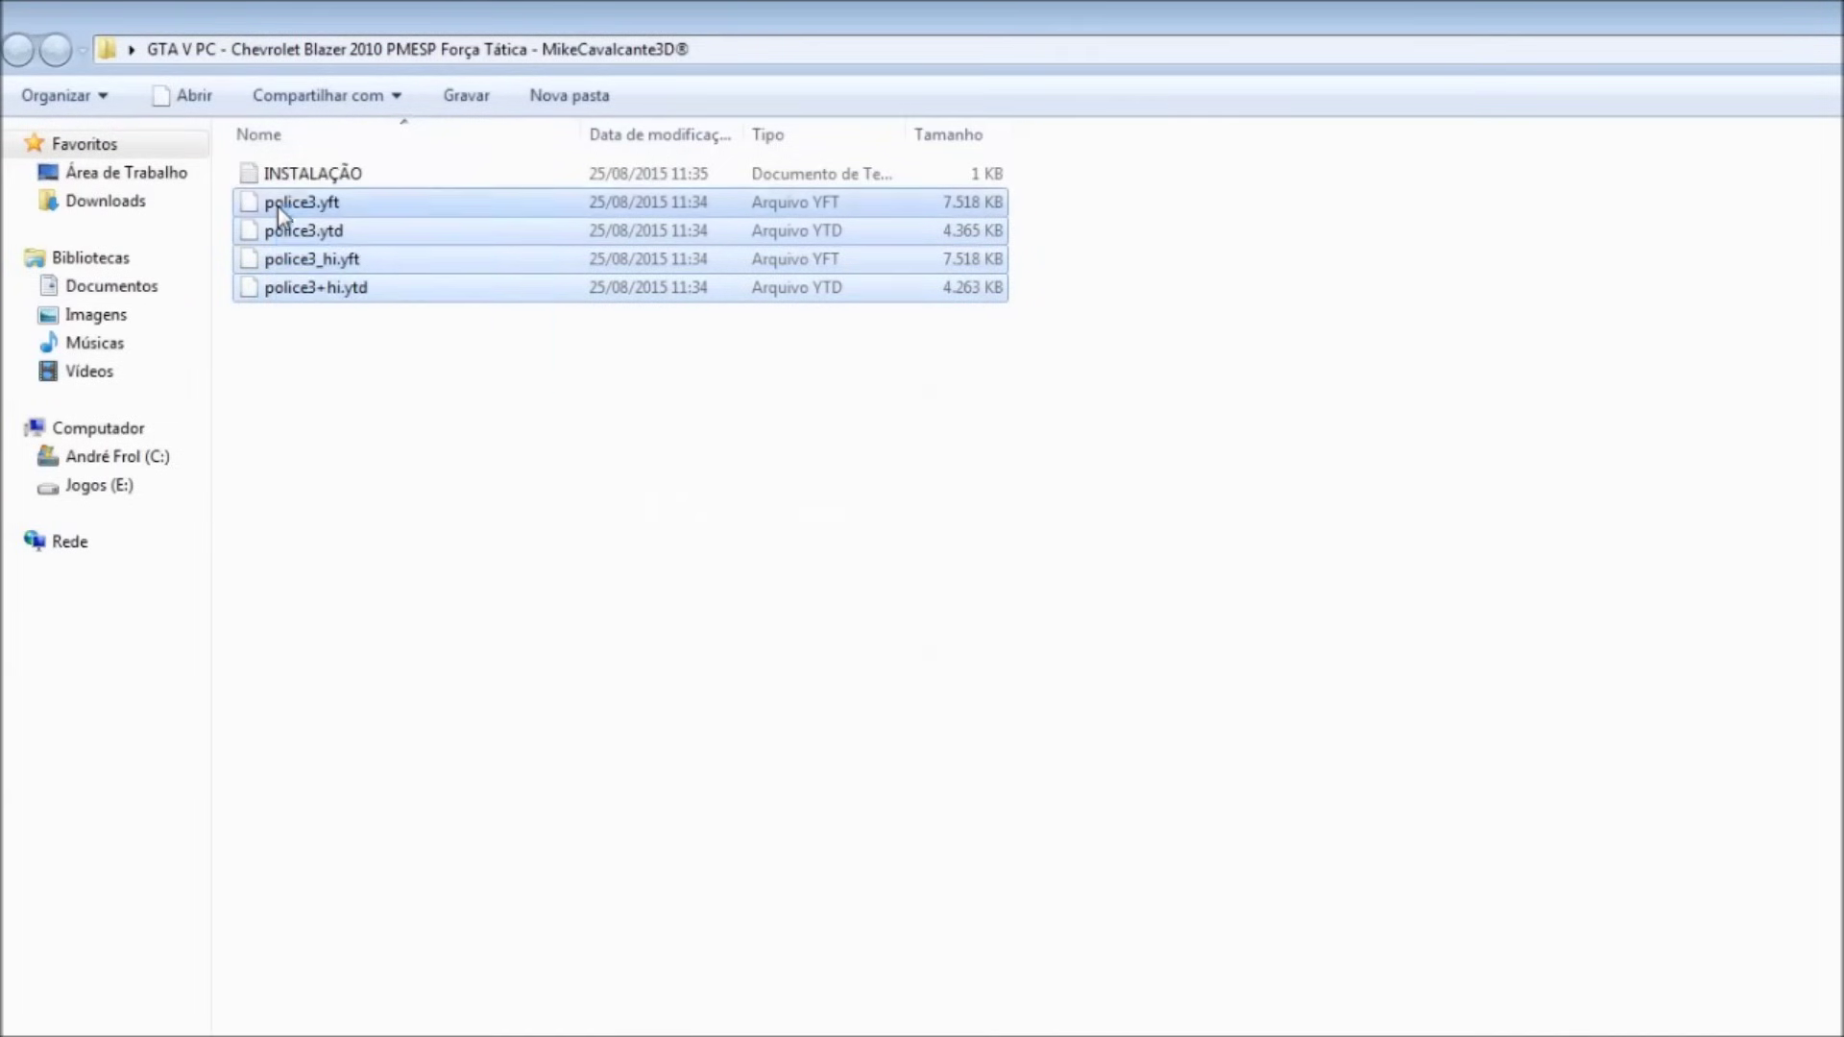
{"action": "left_click_drag", "start_coordinate": [1001, 429], "coordinate": [367, 202]}
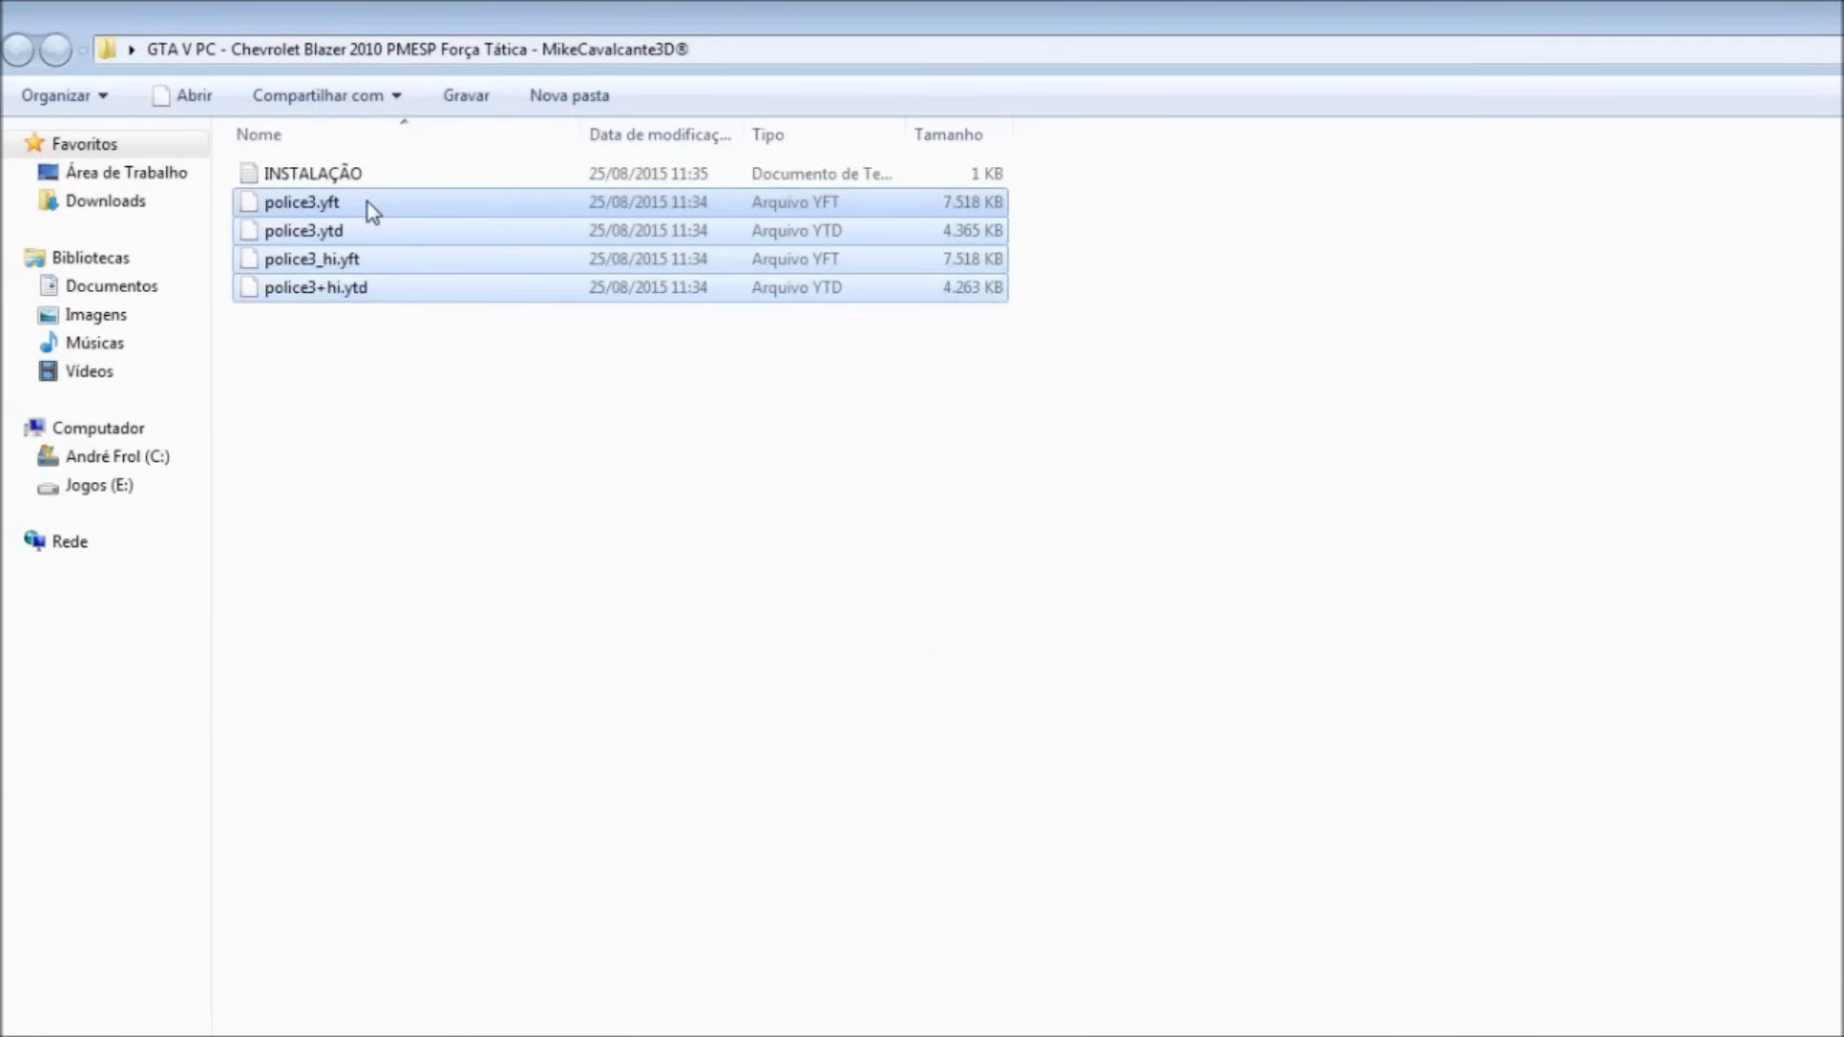
Read the target directory in the INSTALAÇÃO text file and minimize both the note and the mod folder
{"action": "left_click", "coordinate": [298, 179]}
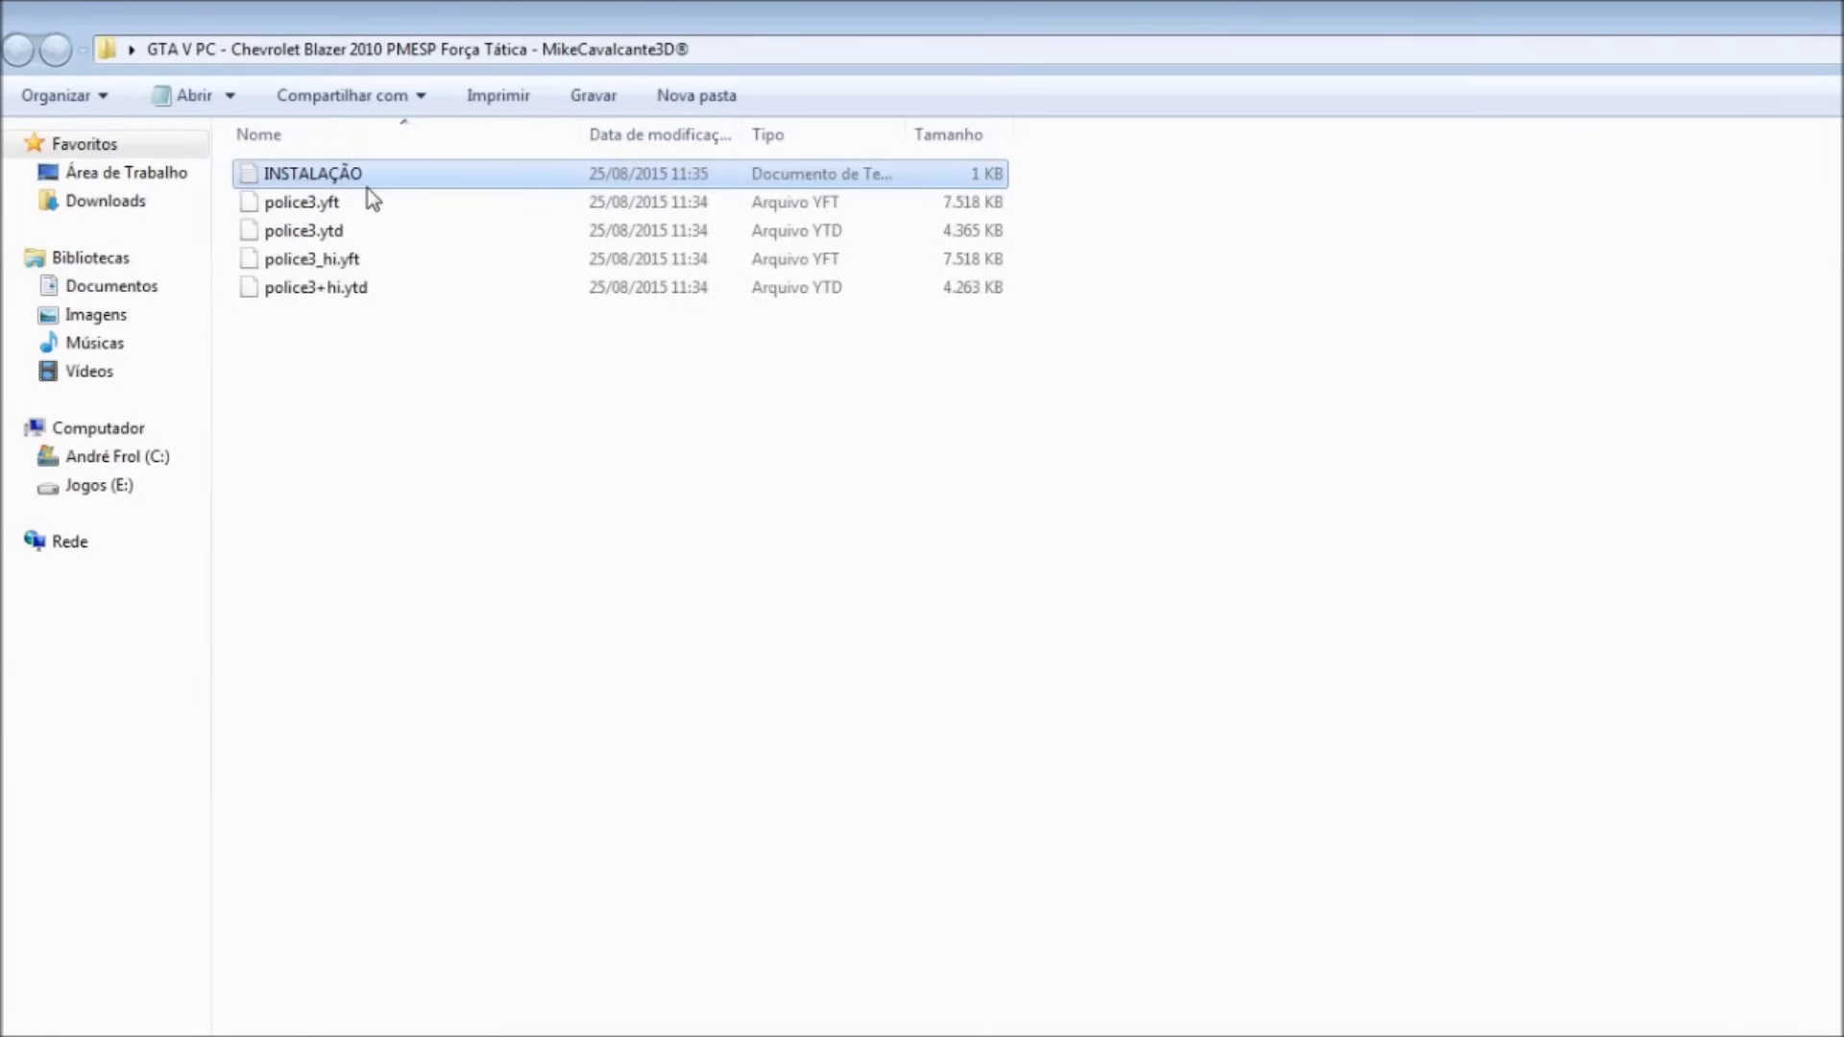
{"action": "double_click", "coordinate": [294, 175]}
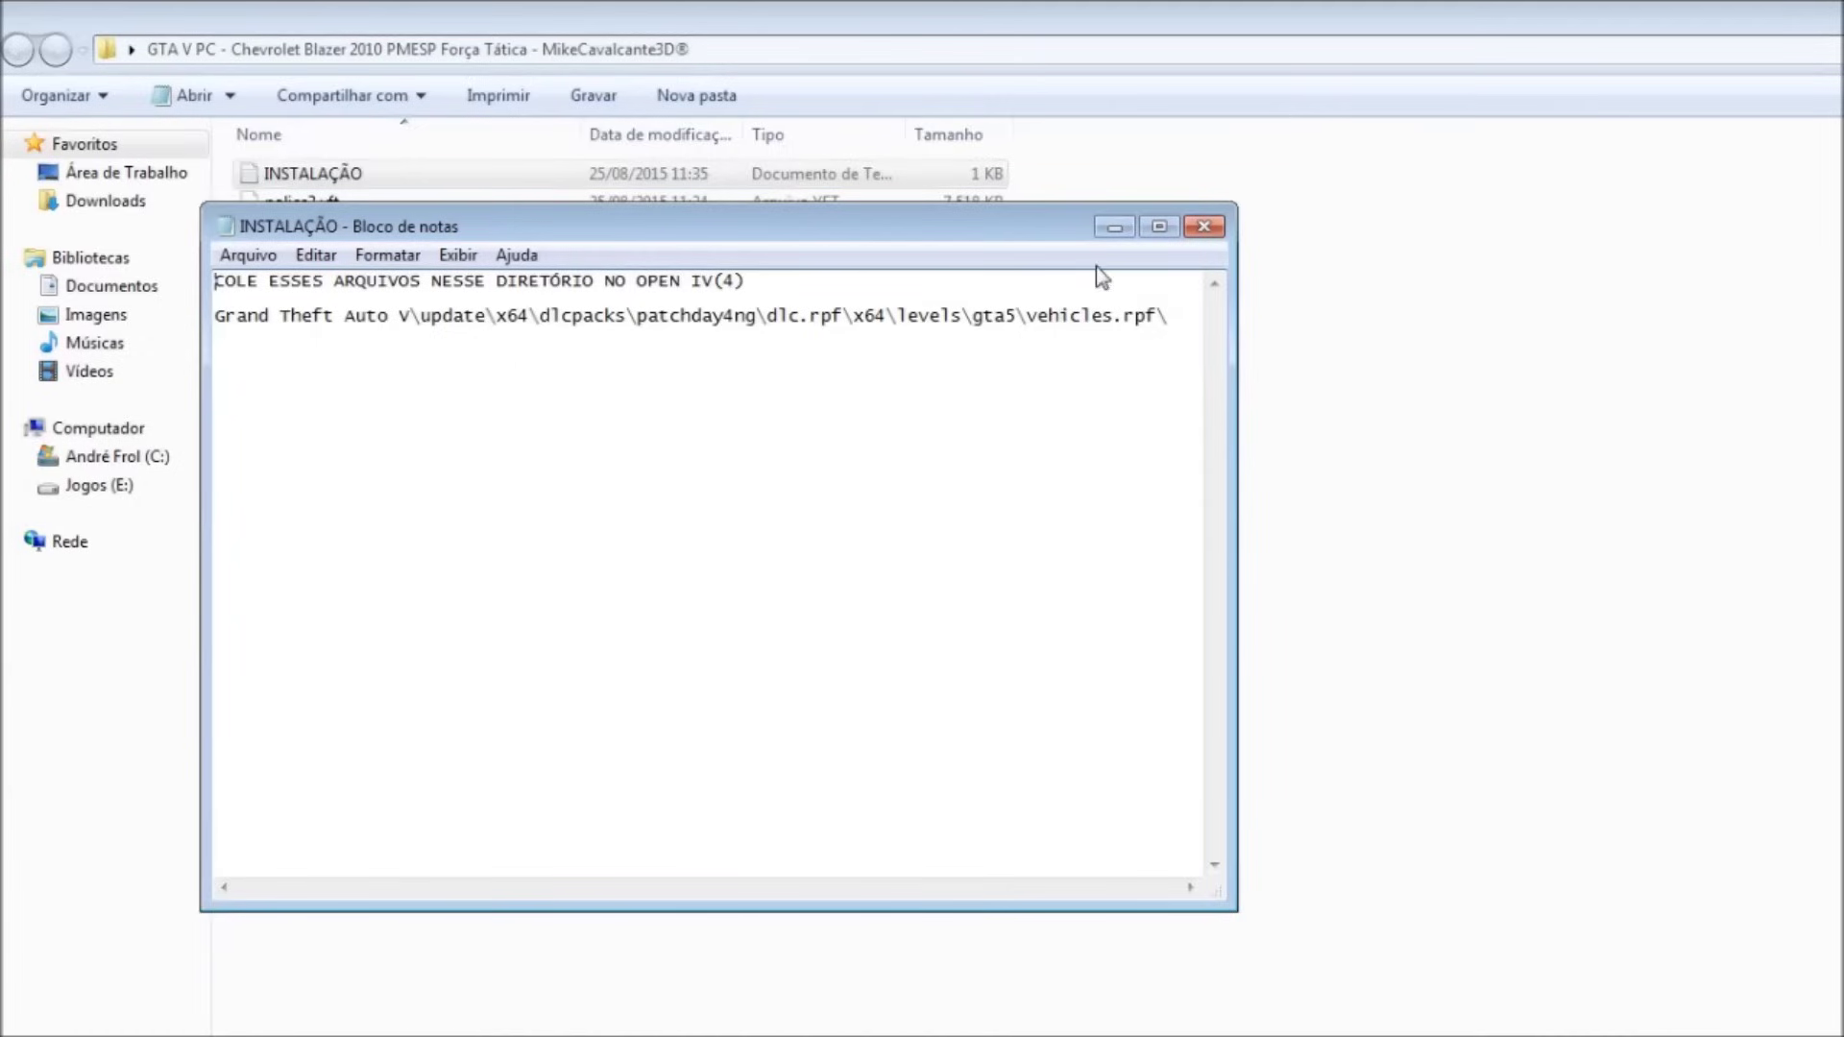
{"action": "left_click", "coordinate": [1114, 228]}
{"action": "left_click_drag", "start_coordinate": [1004, 427], "coordinate": [674, 177]}
{"action": "left_click", "coordinate": [1095, 507]}
{"action": "left_click_drag", "start_coordinate": [1148, 509], "coordinate": [217, 154]}
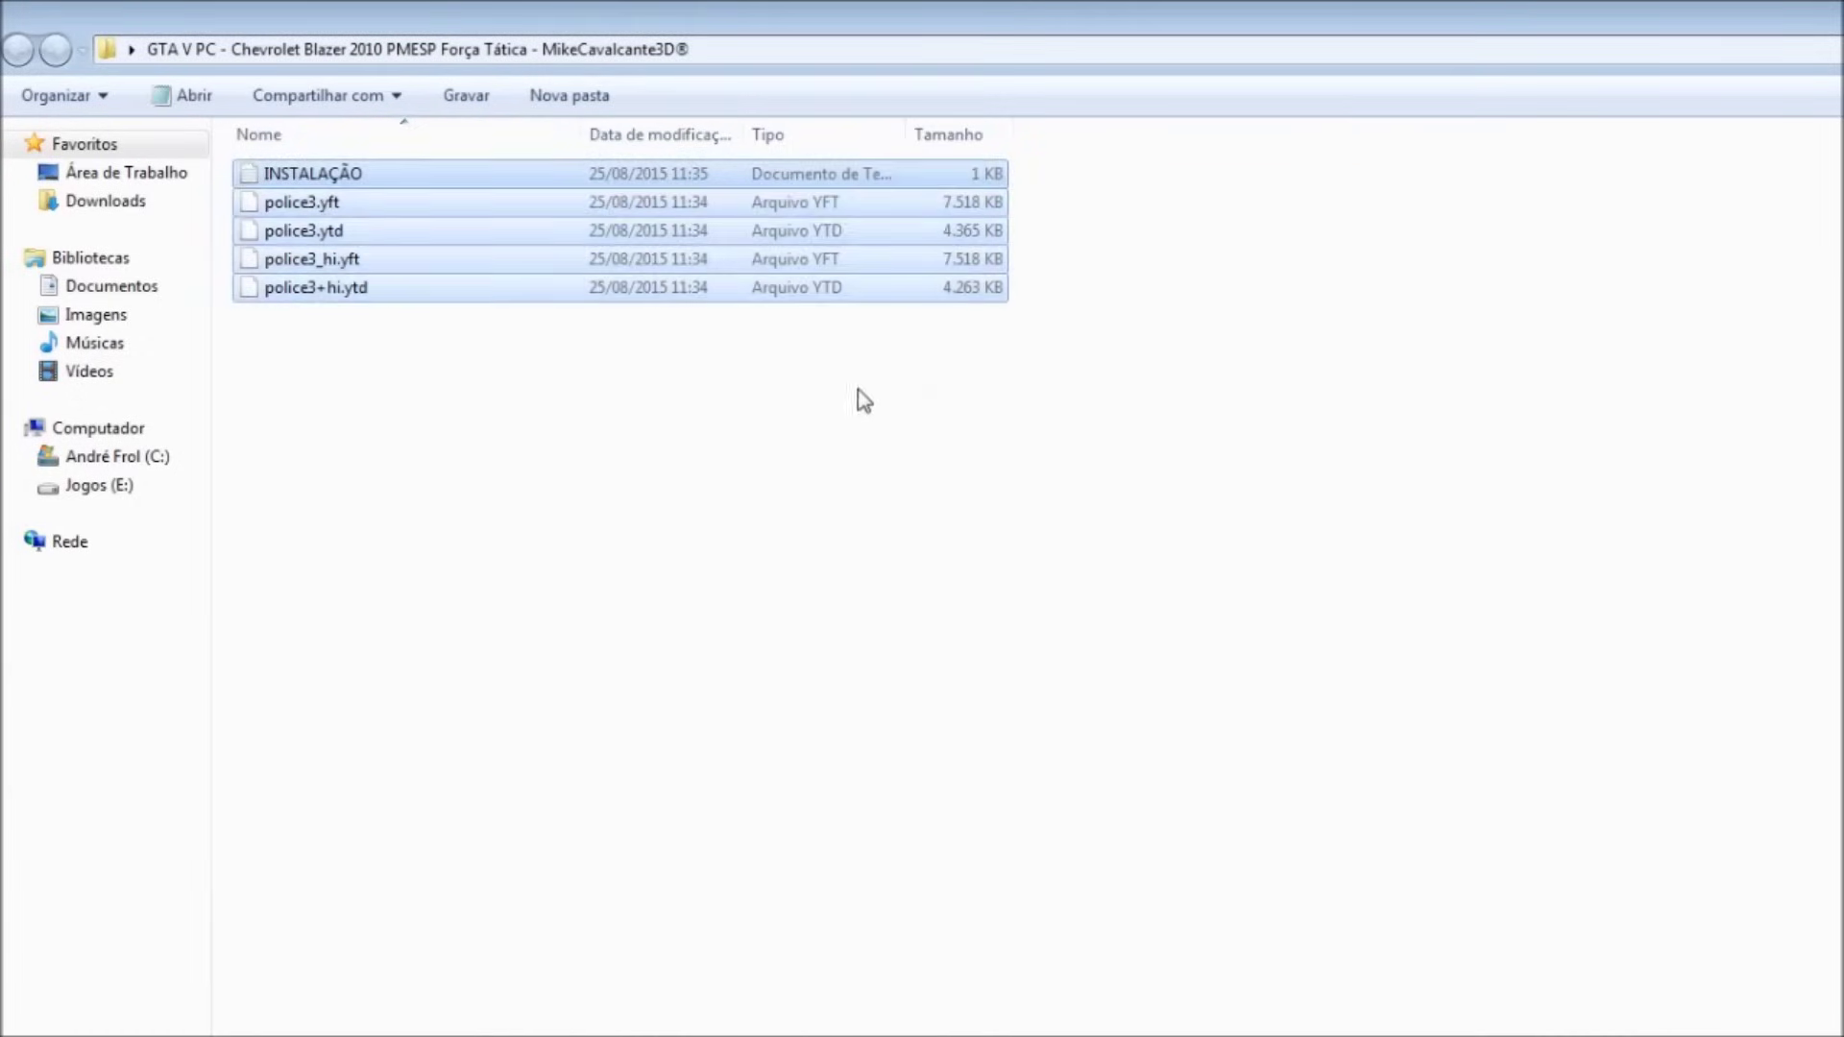
{"action": "left_click", "coordinate": [1756, 10]}
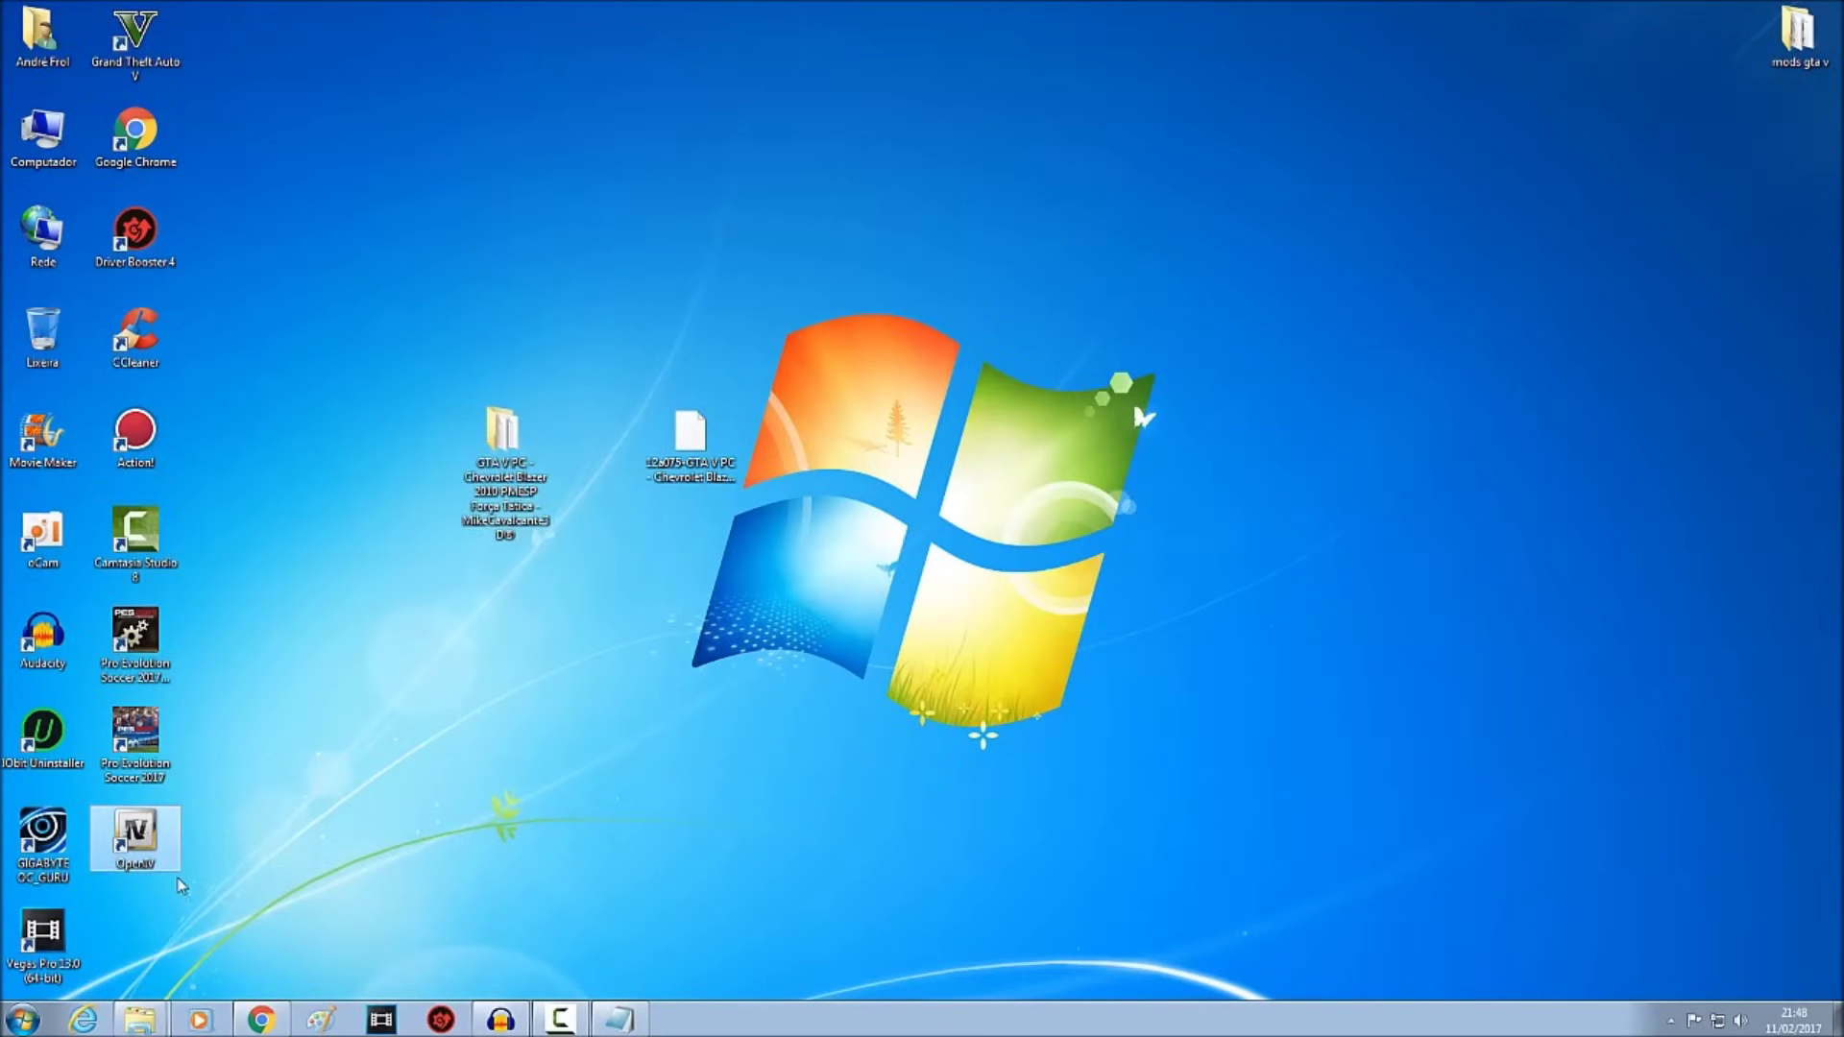
Launch OpenIV and choose the Windows version of Grand Theft Auto V
{"action": "left_click", "coordinate": [140, 834]}
{"action": "double_click", "coordinate": [140, 833]}
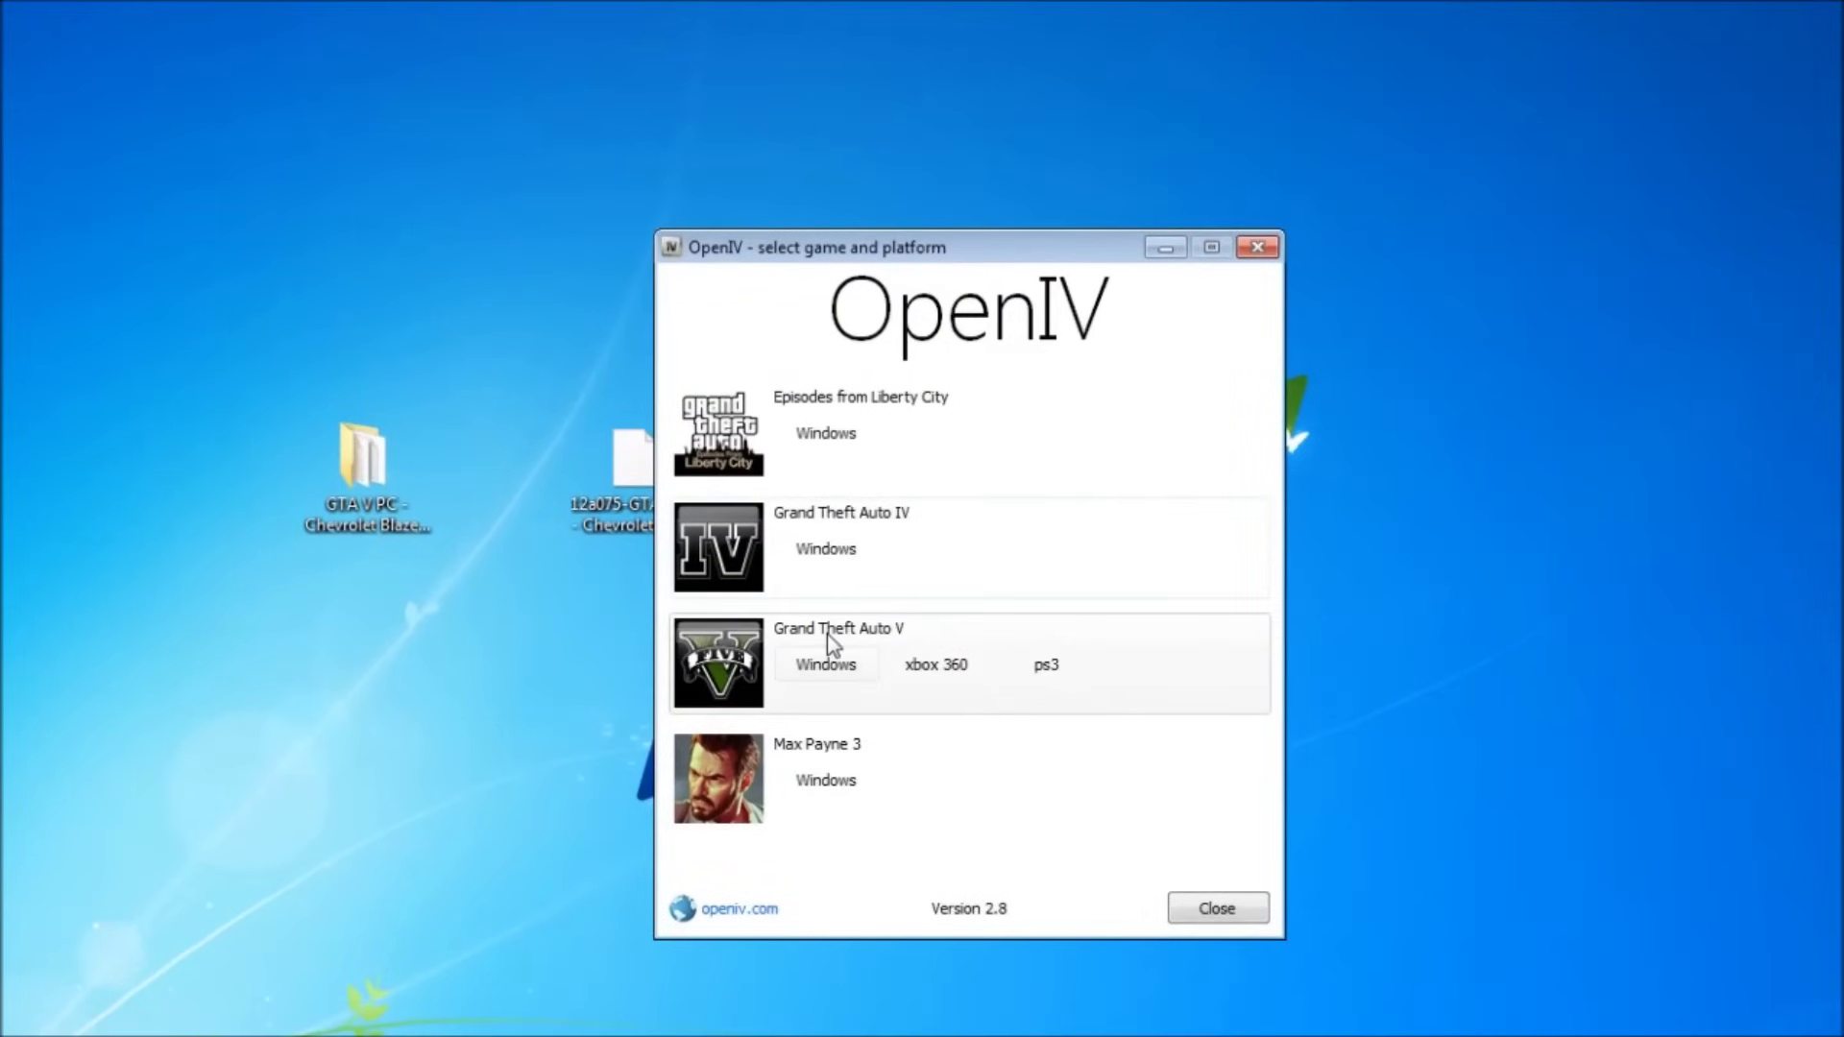
{"action": "left_click", "coordinate": [821, 670]}
{"action": "left_click", "coordinate": [765, 607]}
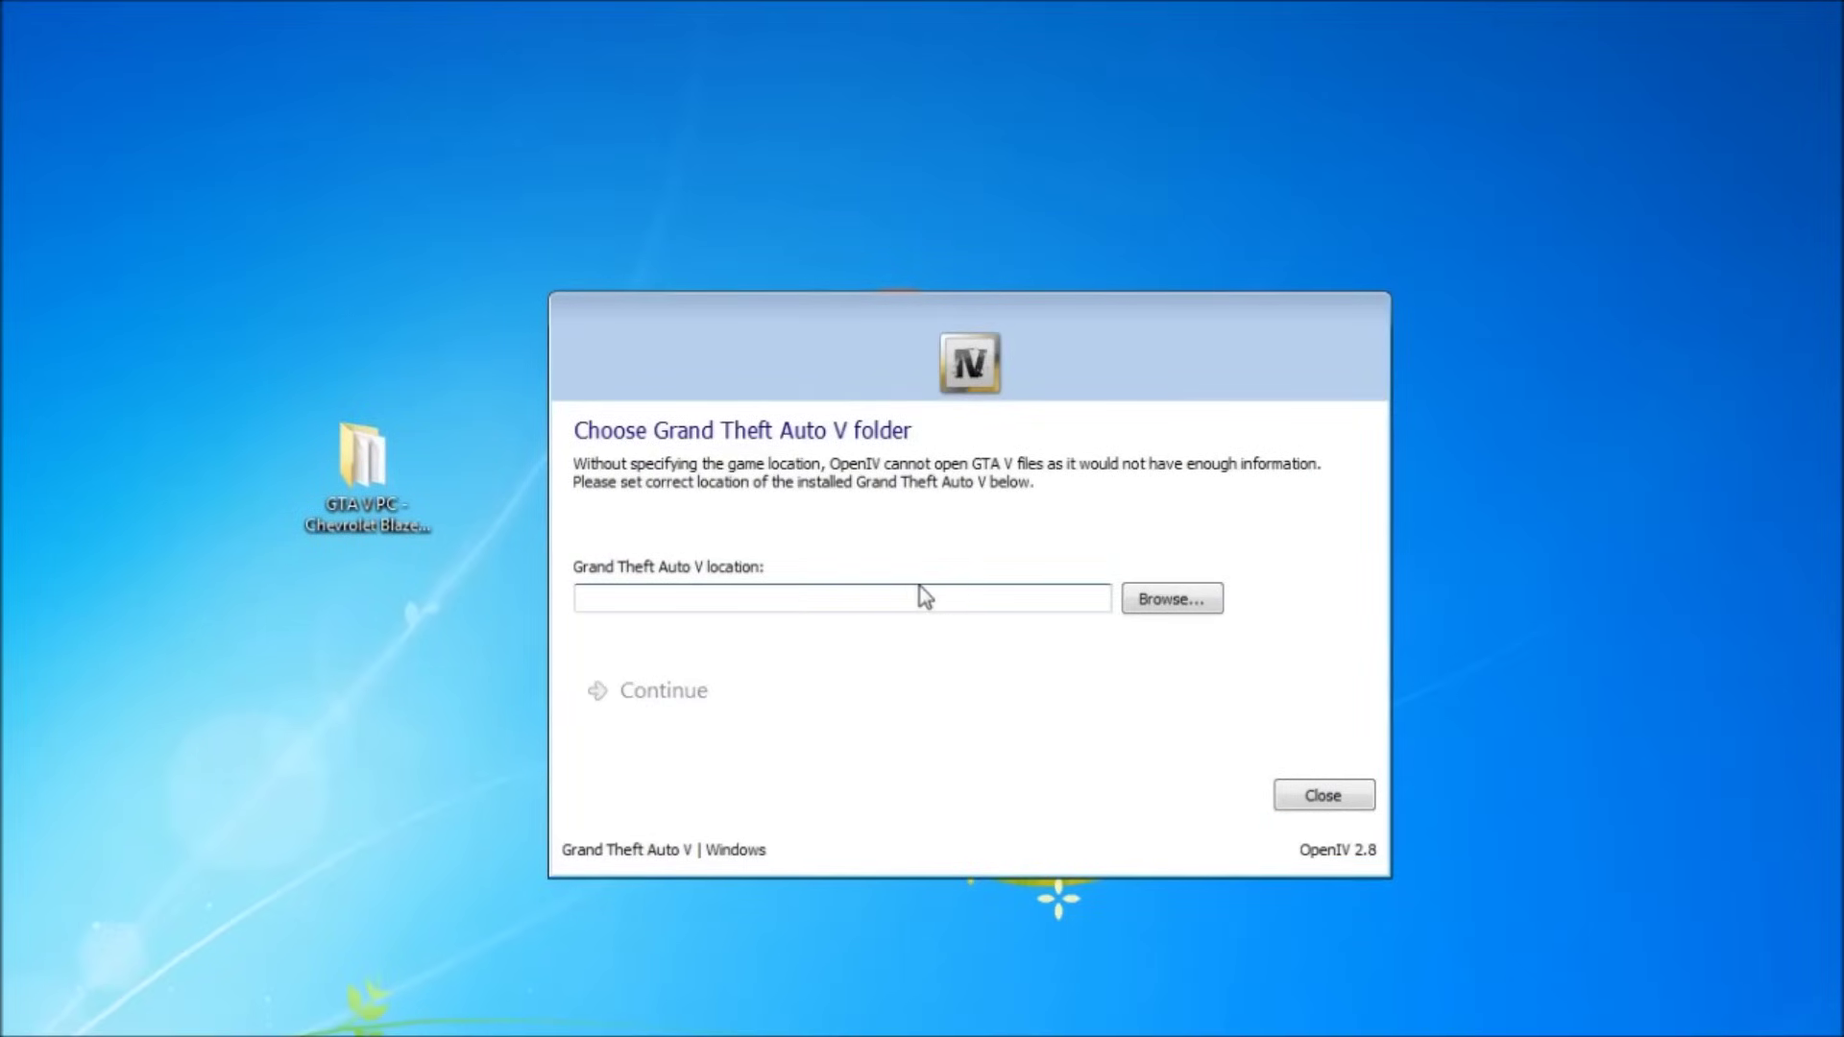
Set the Grand Theft Auto V location to the E:\GTA V\Grand Theft Auto V folder
{"action": "left_click", "coordinate": [1156, 601]}
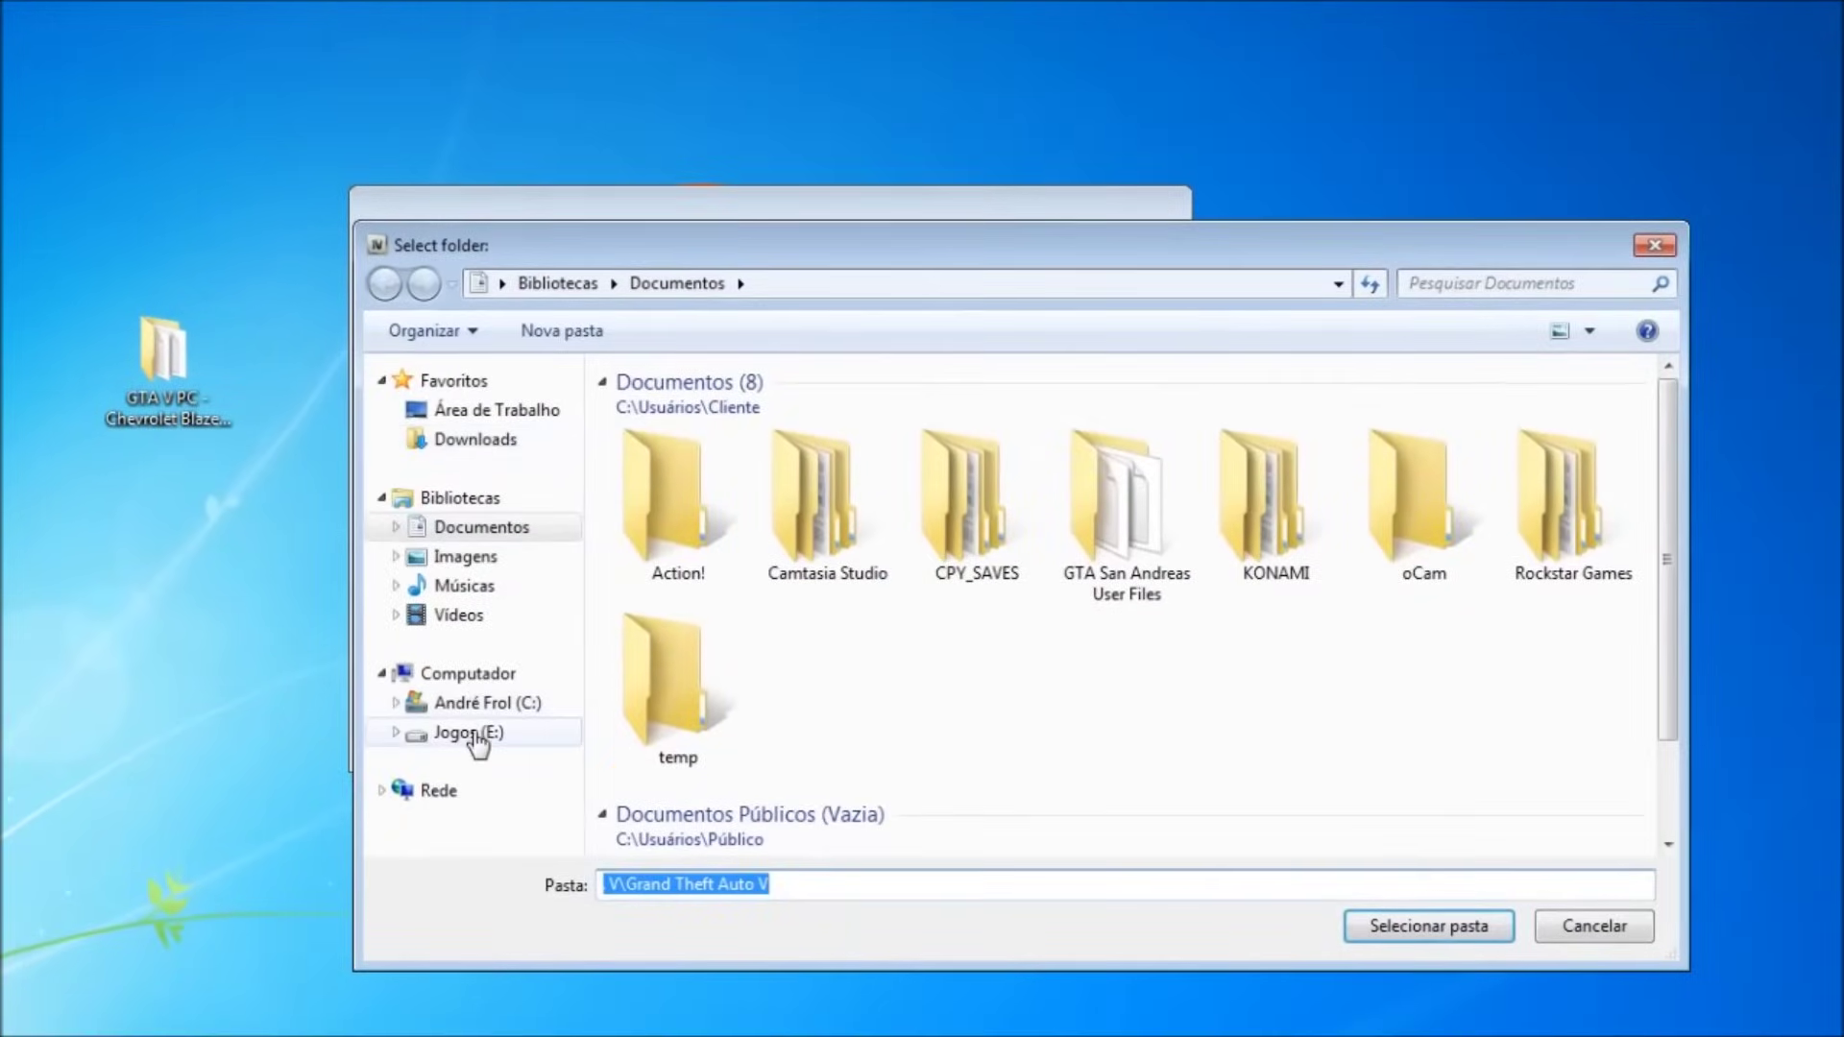
{"action": "left_click", "coordinate": [473, 736]}
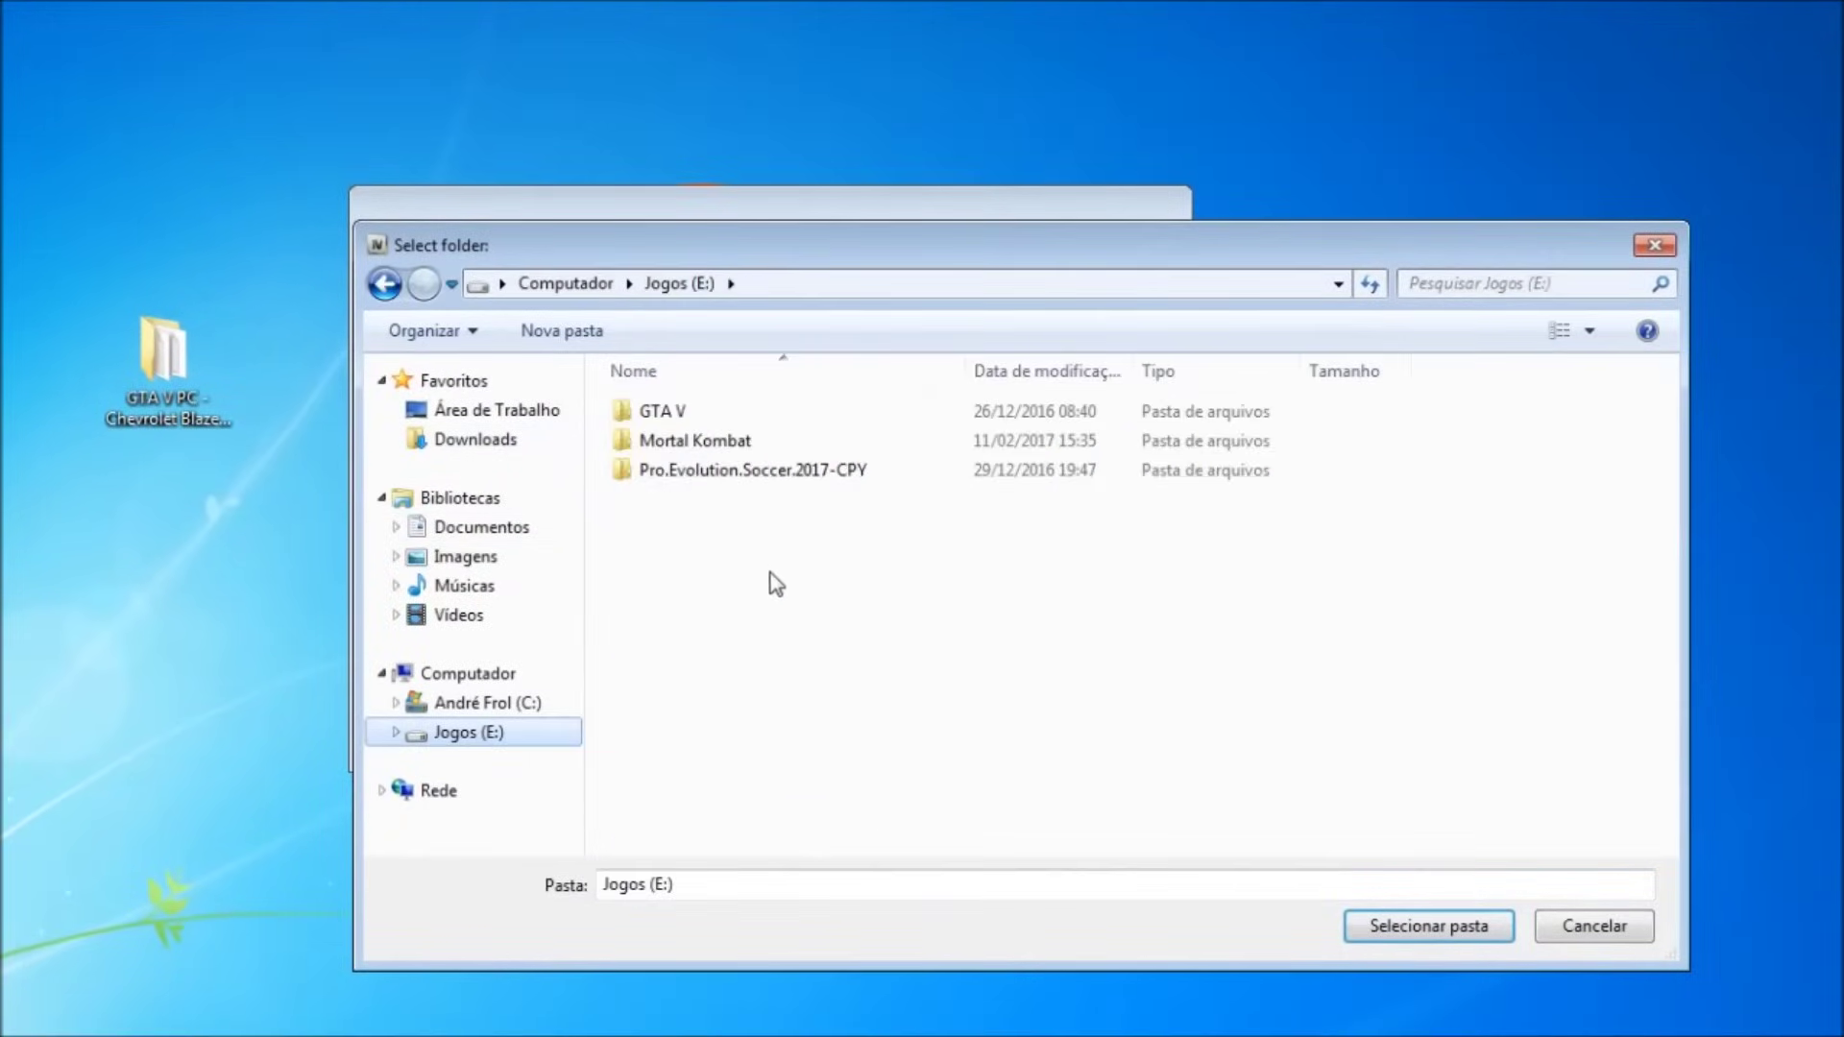
{"action": "left_click", "coordinate": [711, 418]}
{"action": "double_click", "coordinate": [711, 418]}
{"action": "left_click", "coordinate": [714, 425]}
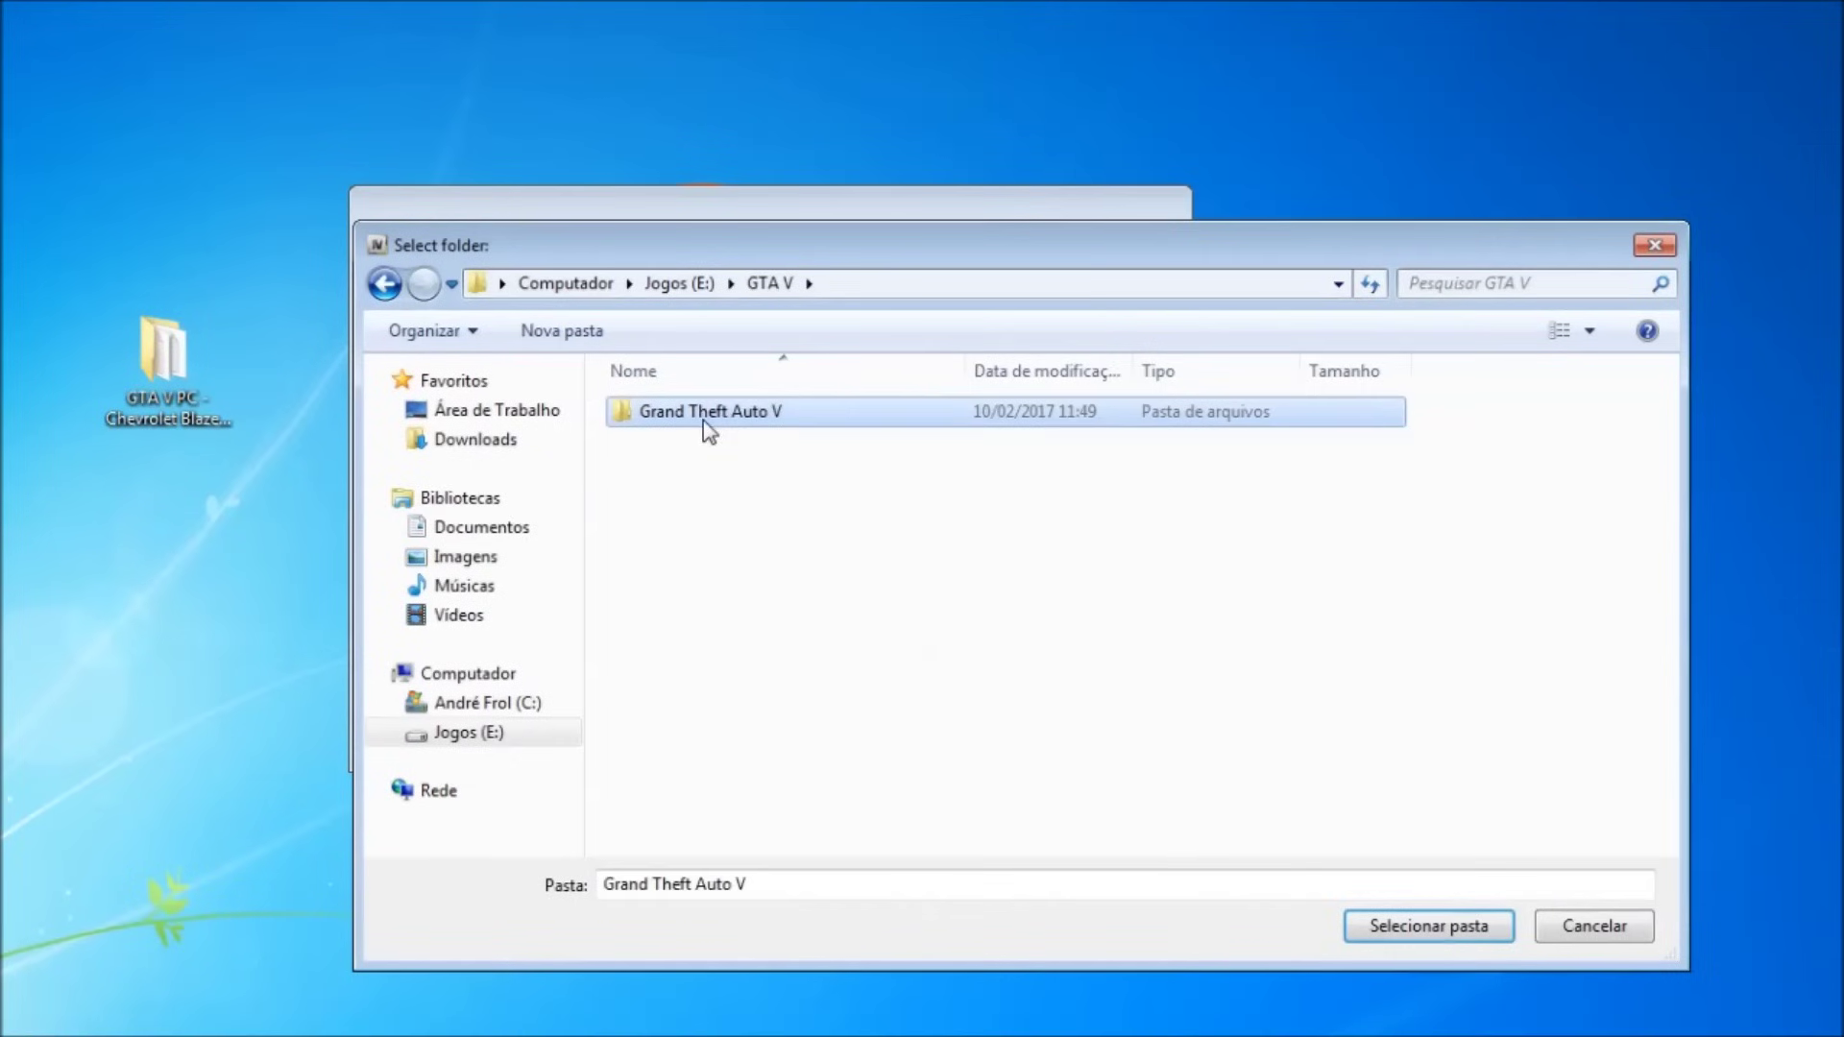
{"action": "double_click", "coordinate": [716, 415]}
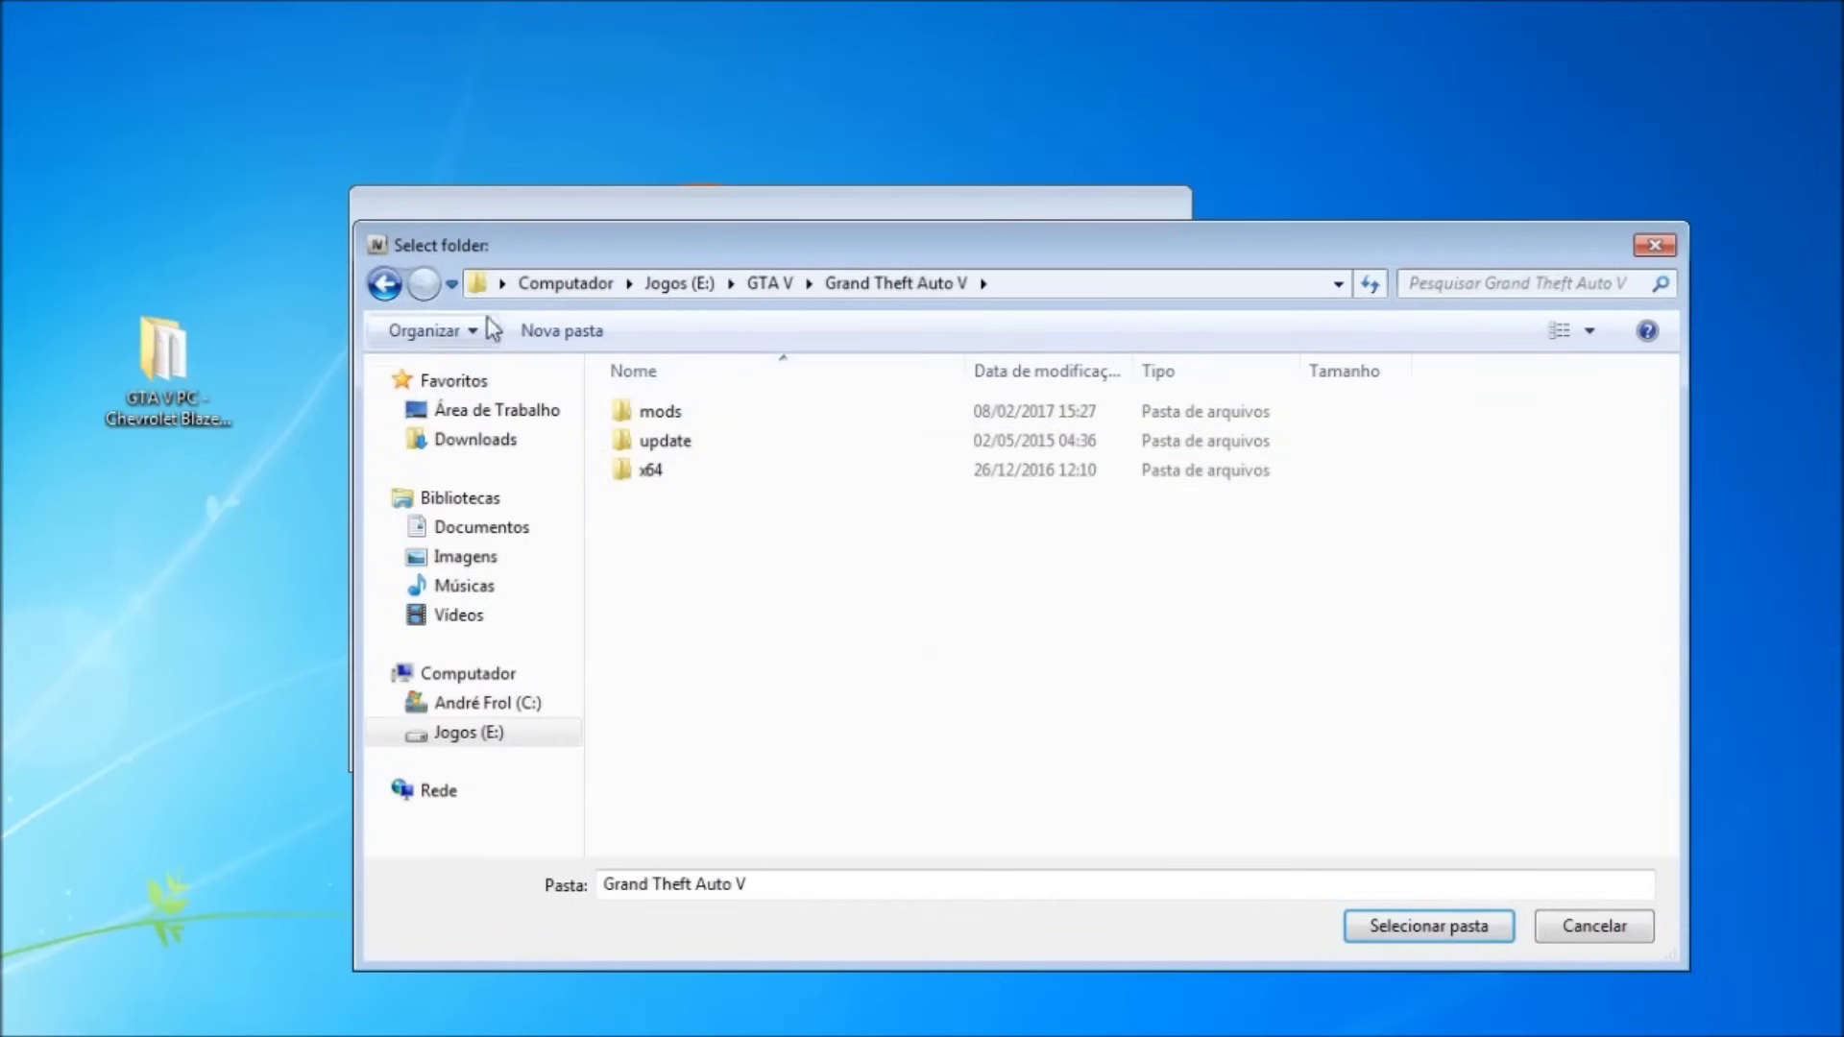
{"action": "left_click", "coordinate": [382, 284]}
{"action": "left_click", "coordinate": [680, 413]}
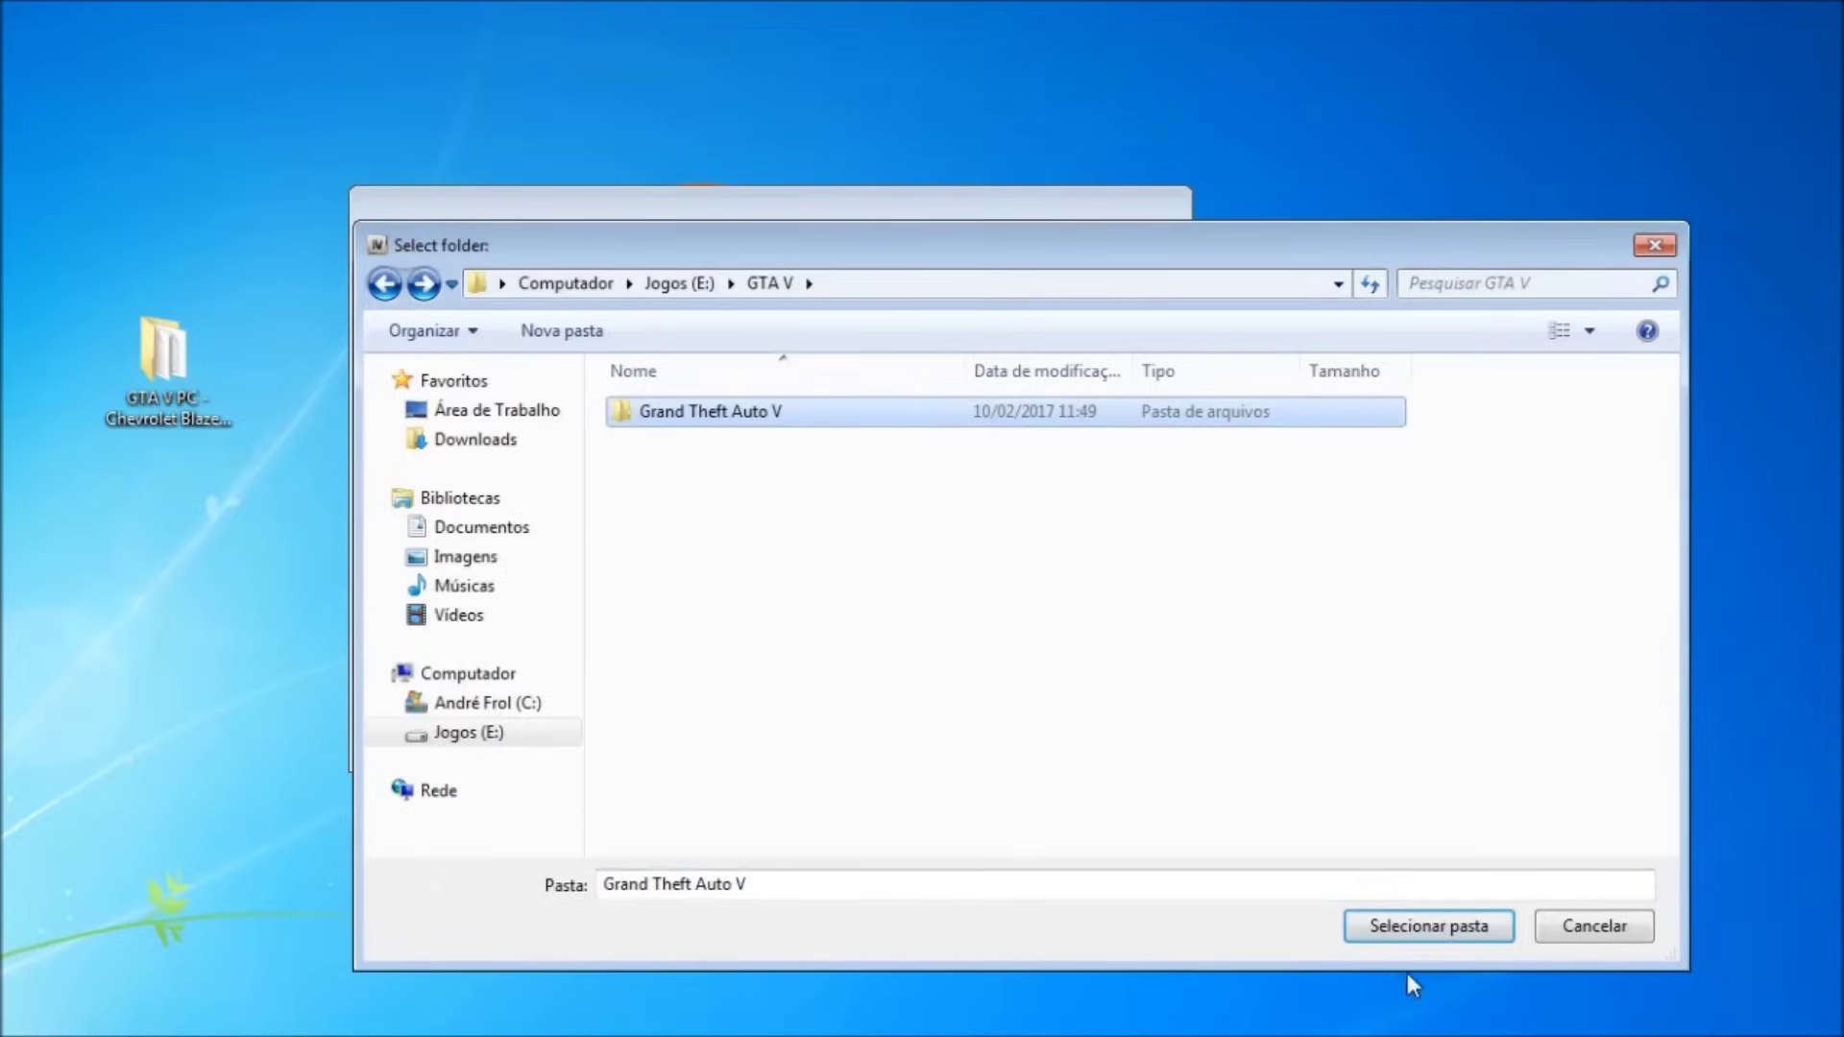
{"action": "left_click", "coordinate": [1413, 927]}
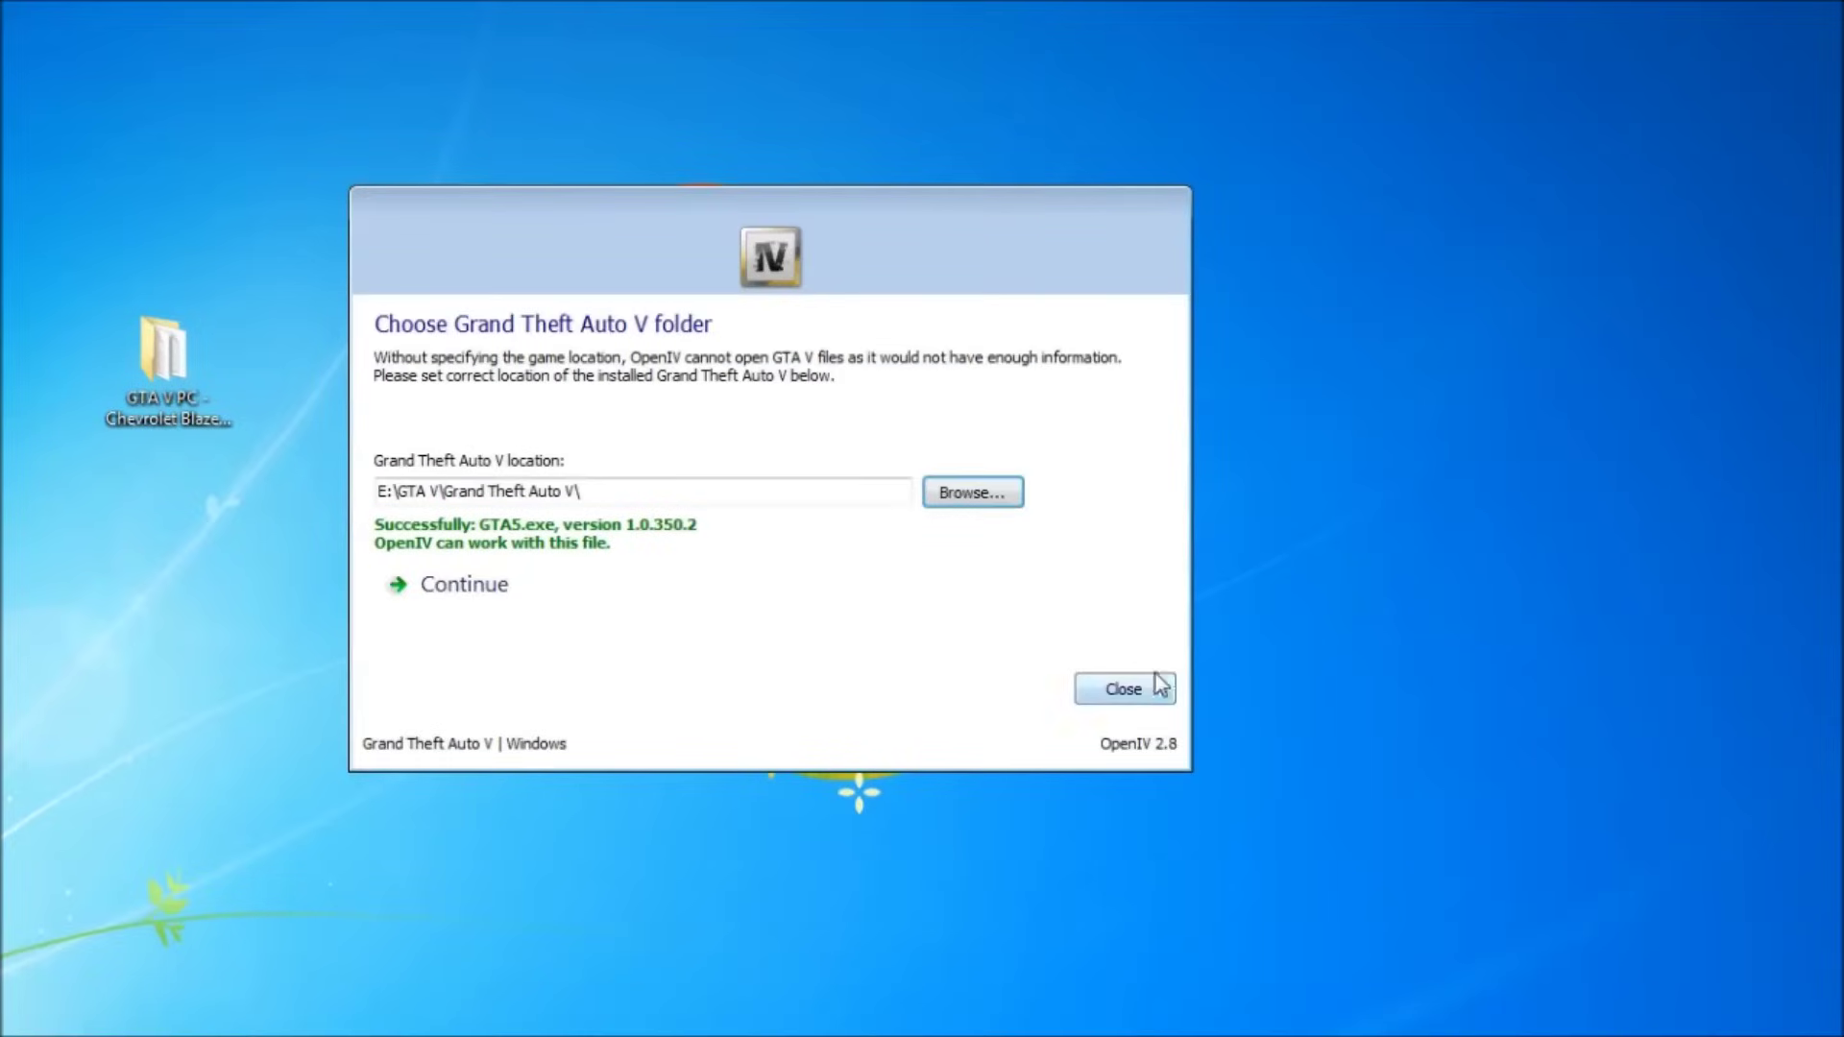
Accept the game location and continue past the backup and community pages to the GTA V file browser
{"action": "left_click", "coordinate": [492, 590]}
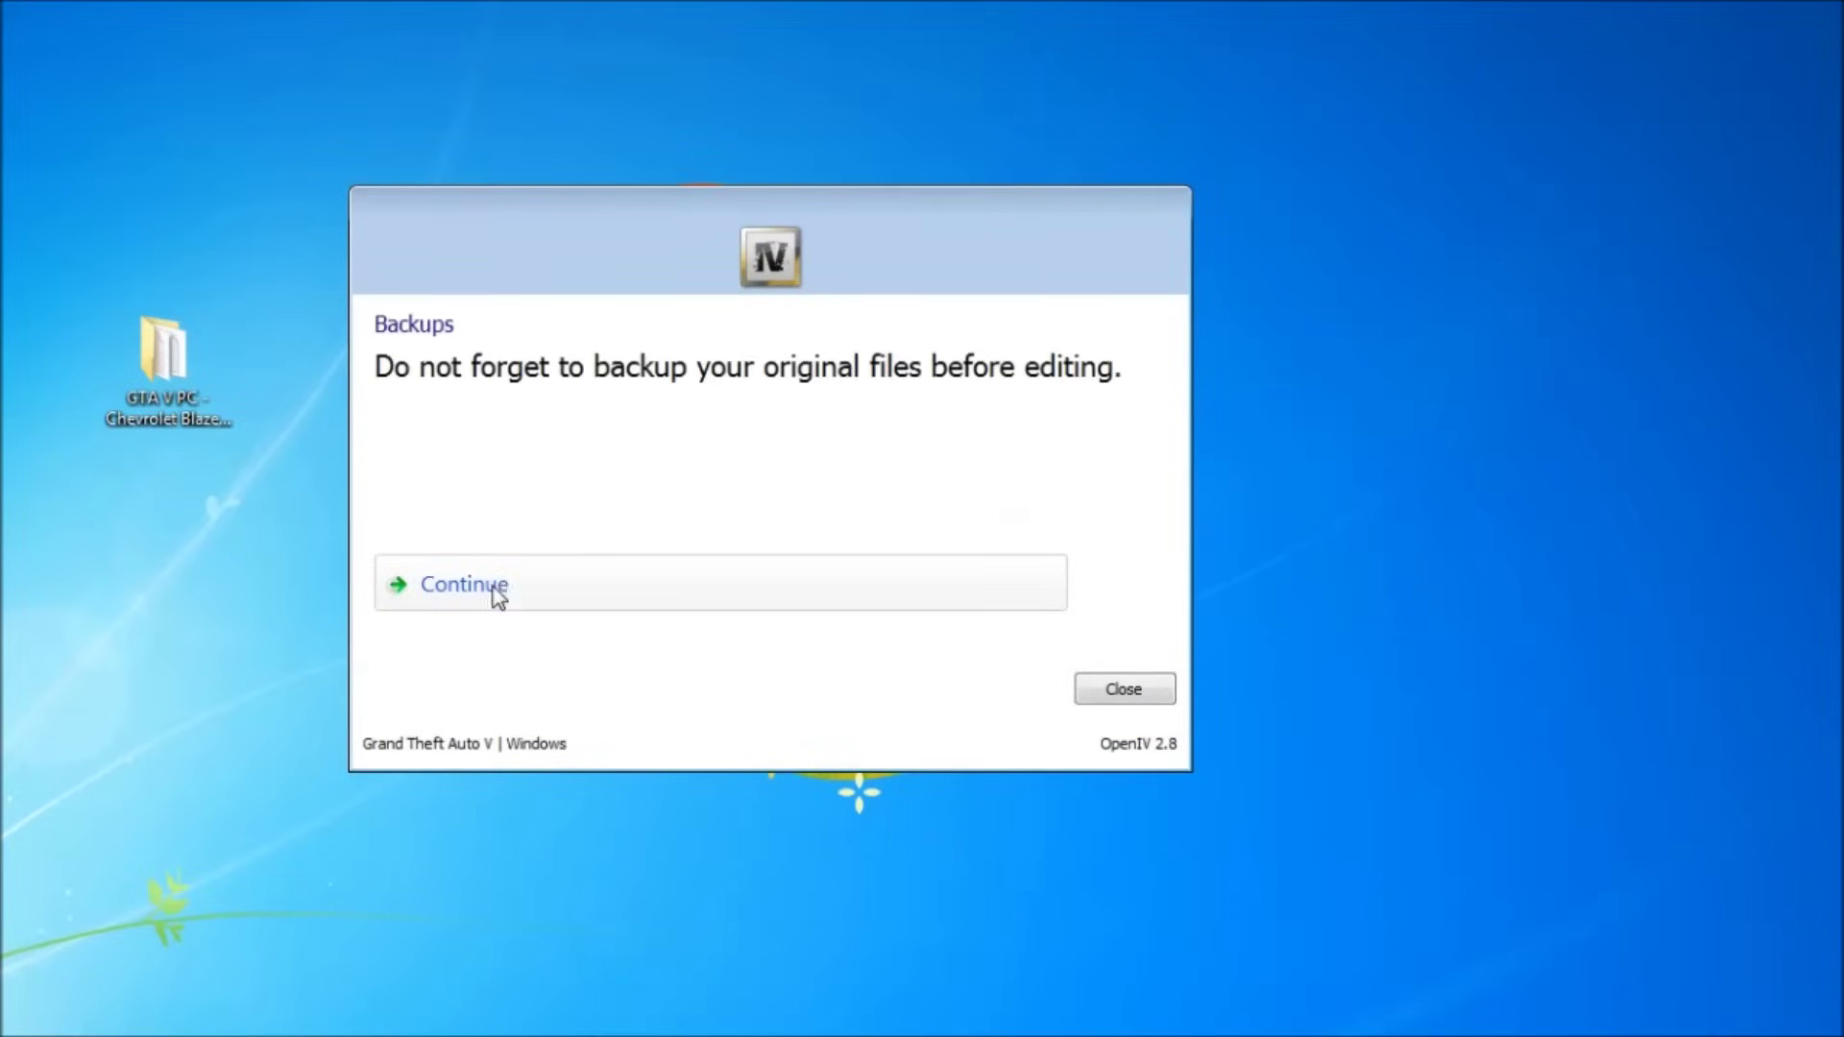
{"action": "left_click", "coordinate": [528, 582]}
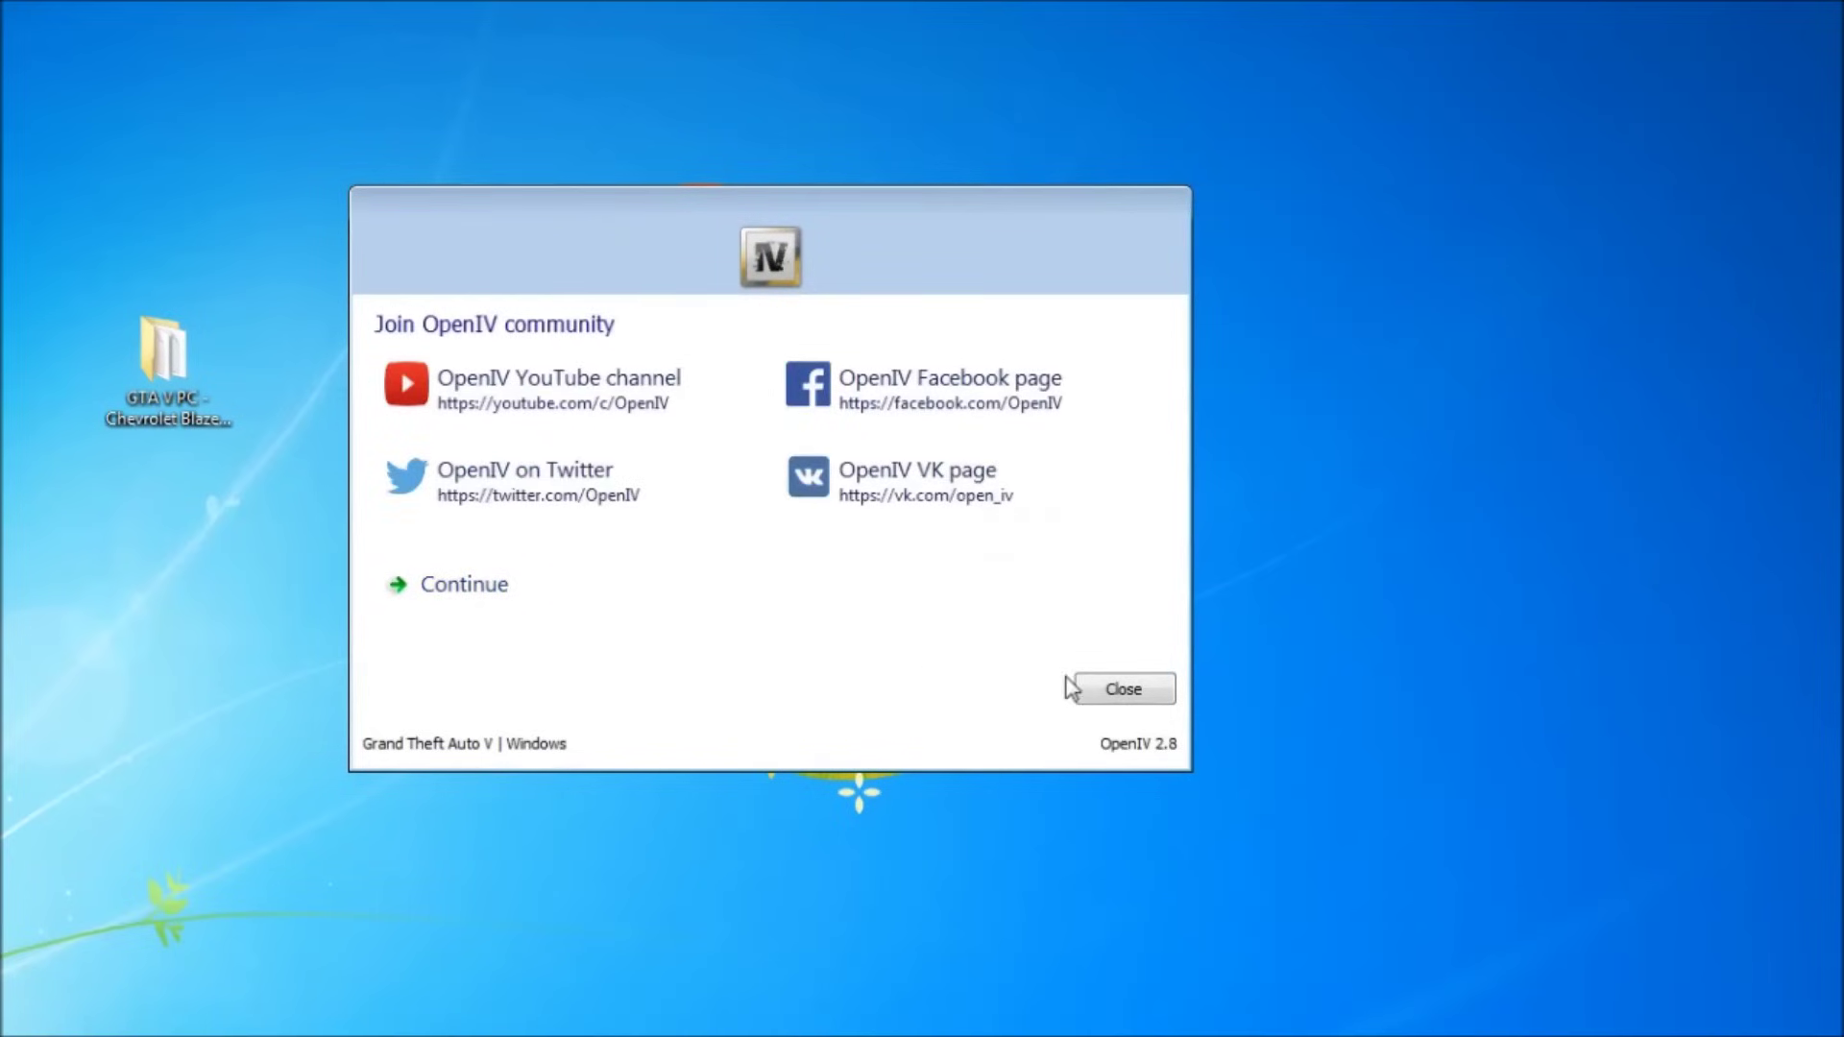
{"action": "left_click", "coordinate": [515, 593]}
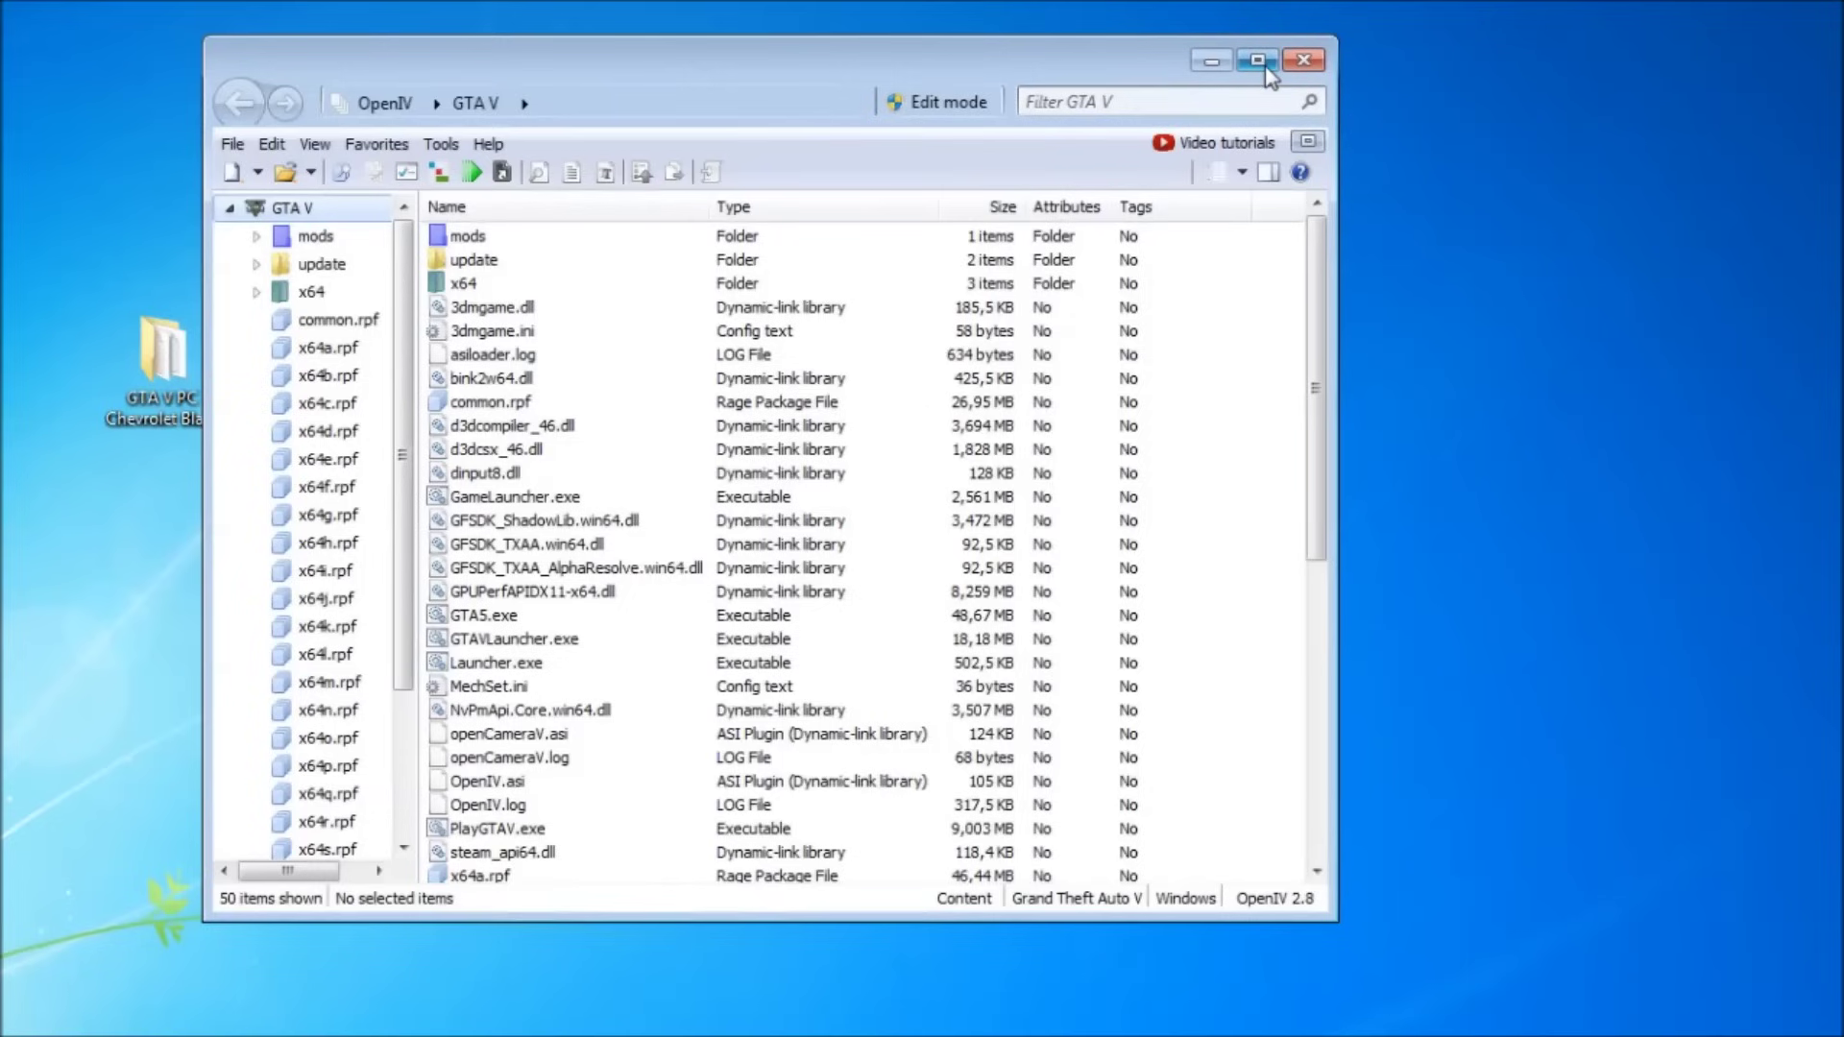
{"action": "left_click_drag", "start_coordinate": [1125, 77], "coordinate": [1201, 44]}
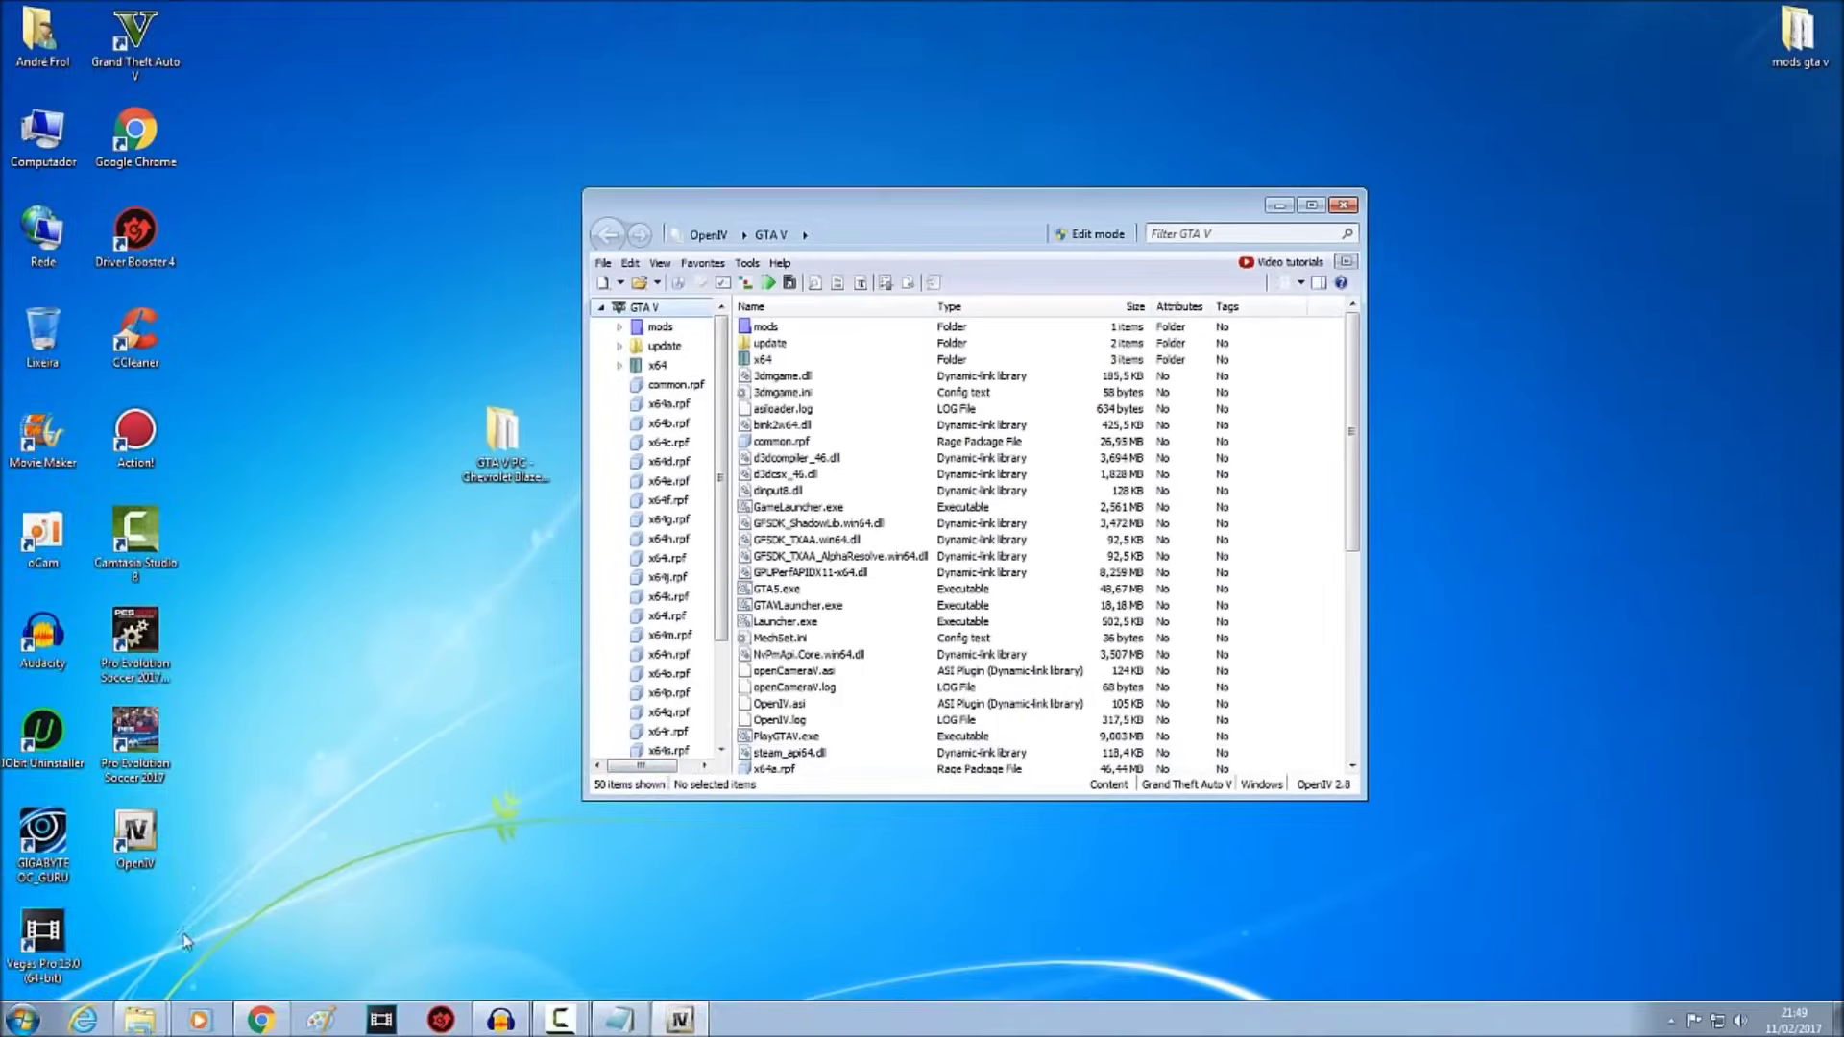
Return to the Chevrolet Blazer mod folder and open its INSTALAÇÃO text file
{"action": "mouse_move", "coordinate": [152, 1006]}
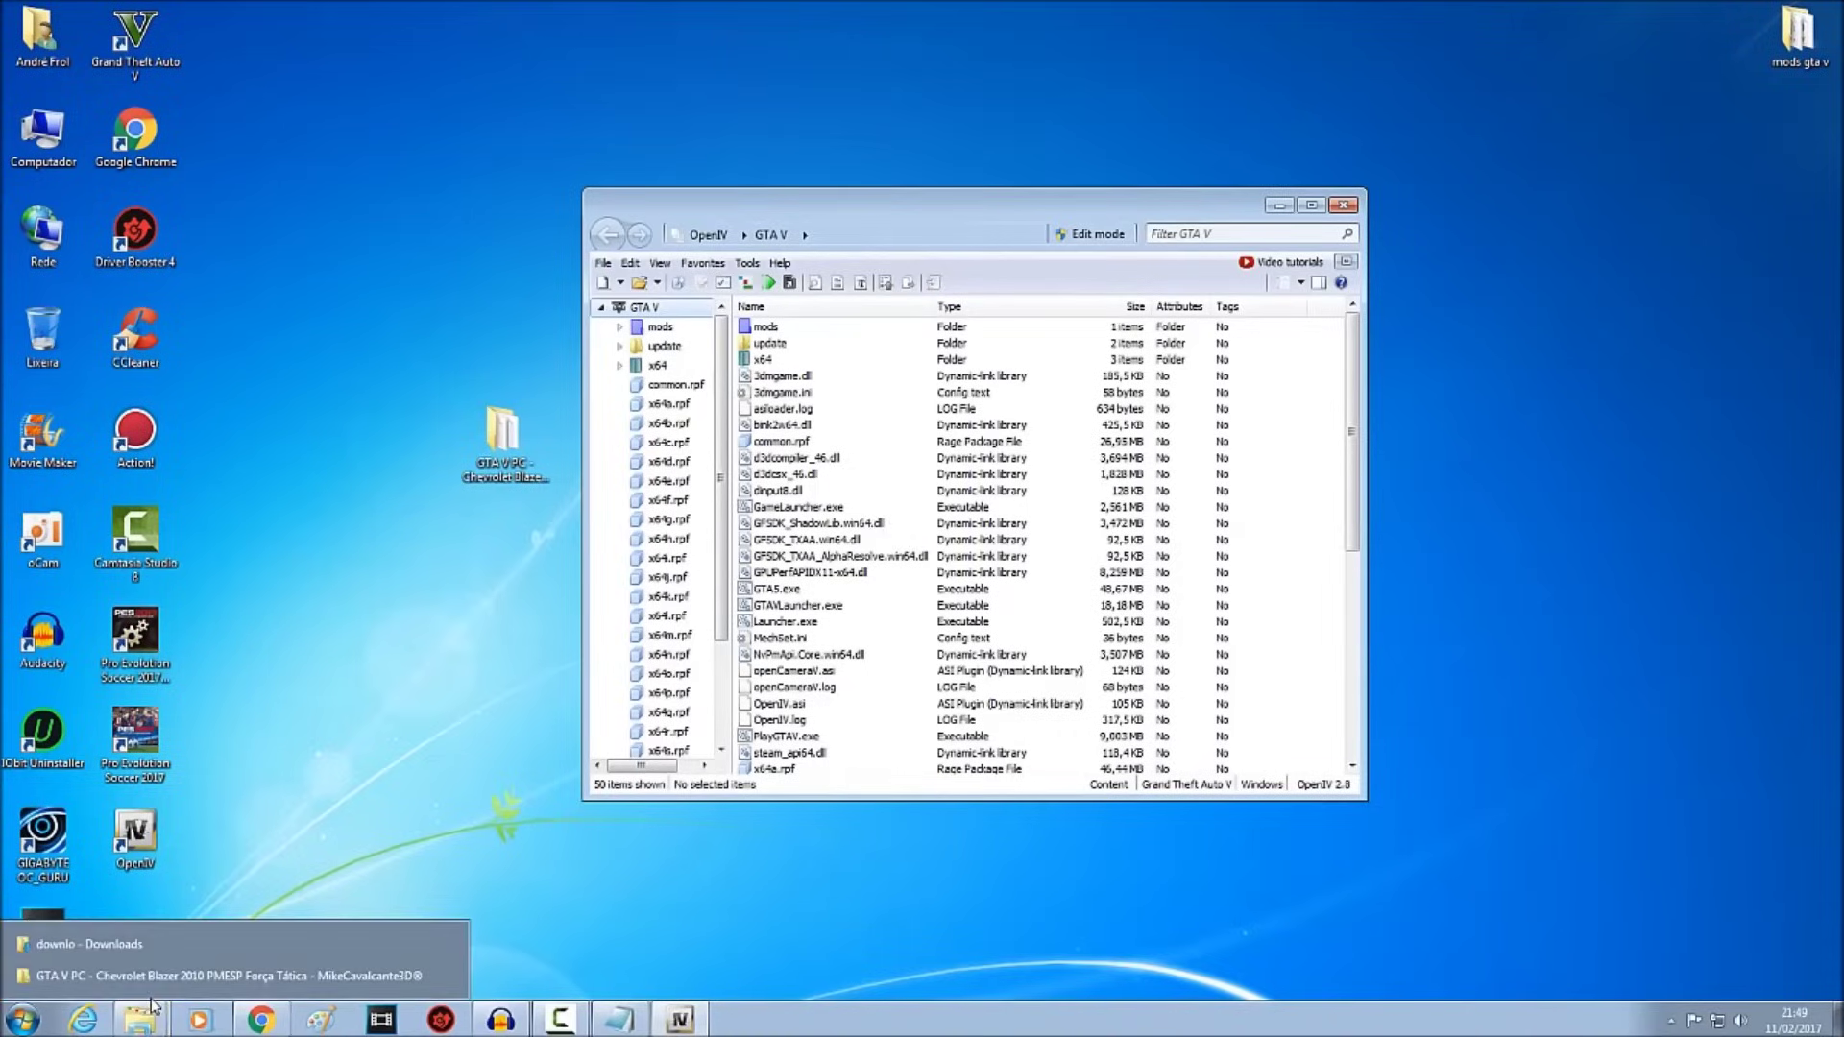
{"action": "left_click", "coordinate": [161, 977]}
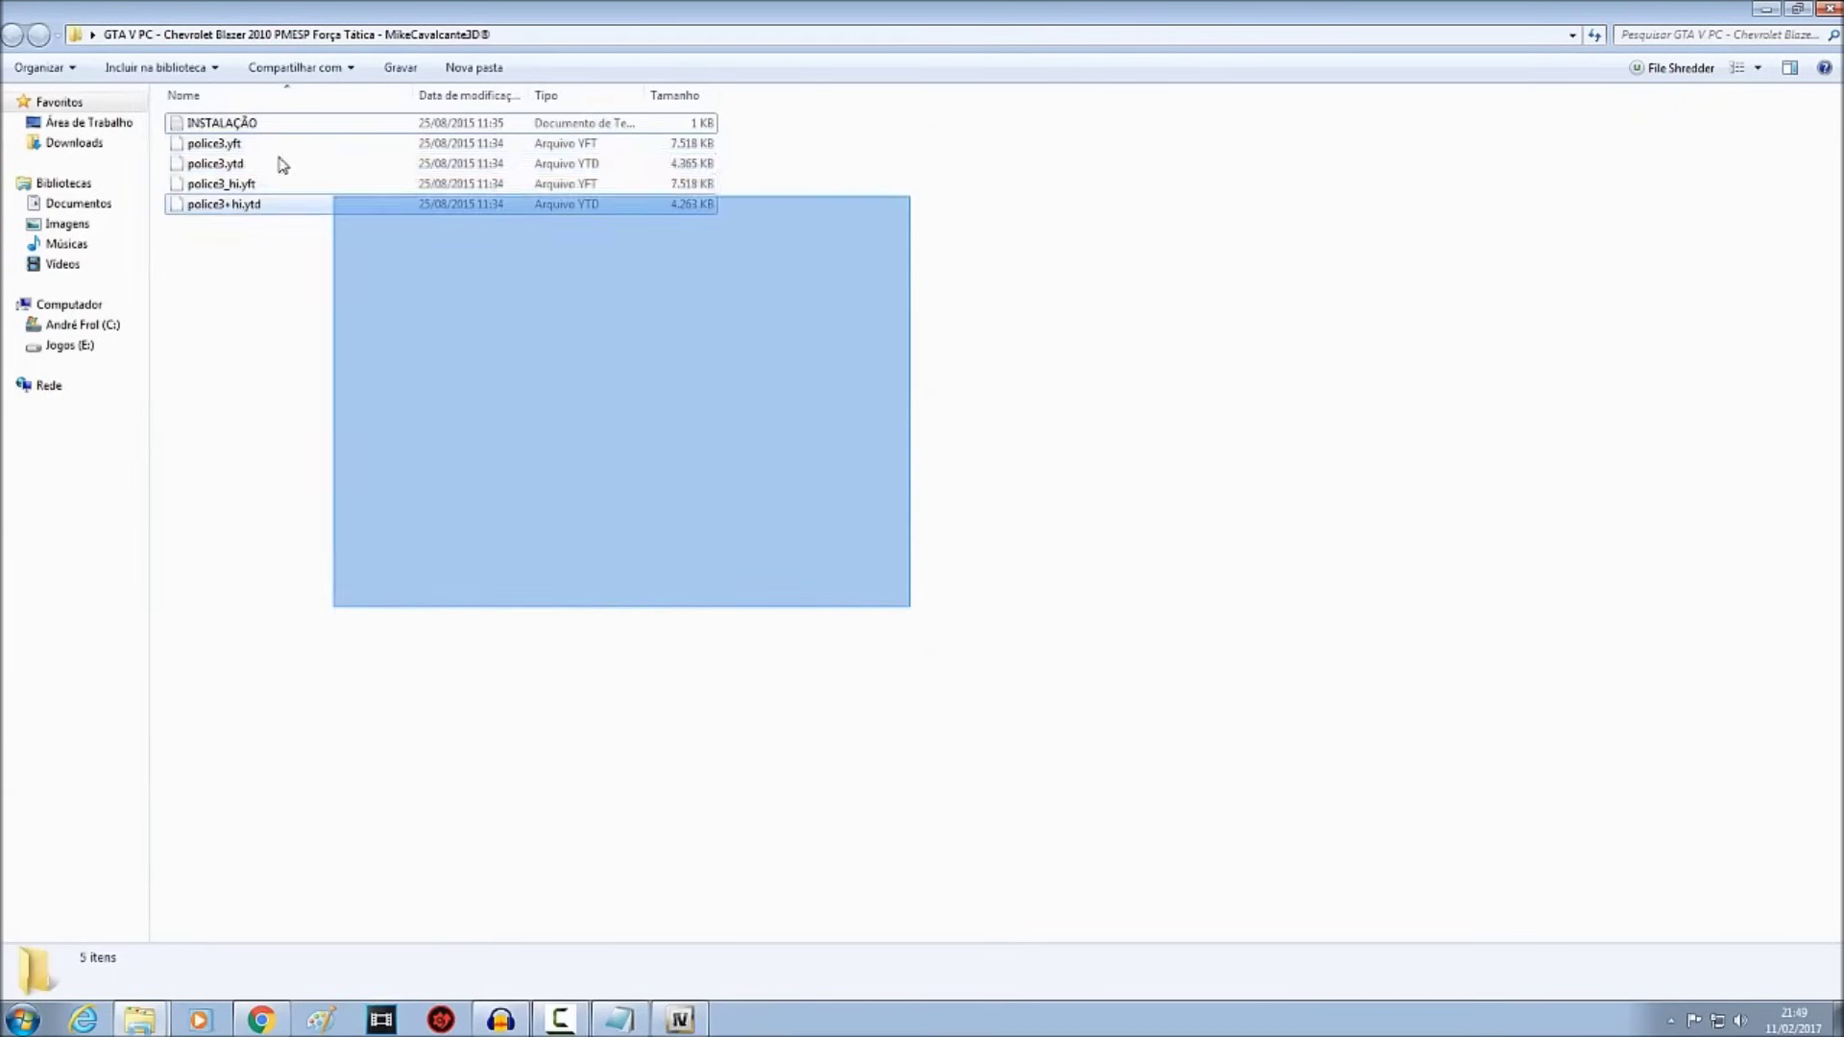
{"action": "left_click", "coordinate": [410, 468]}
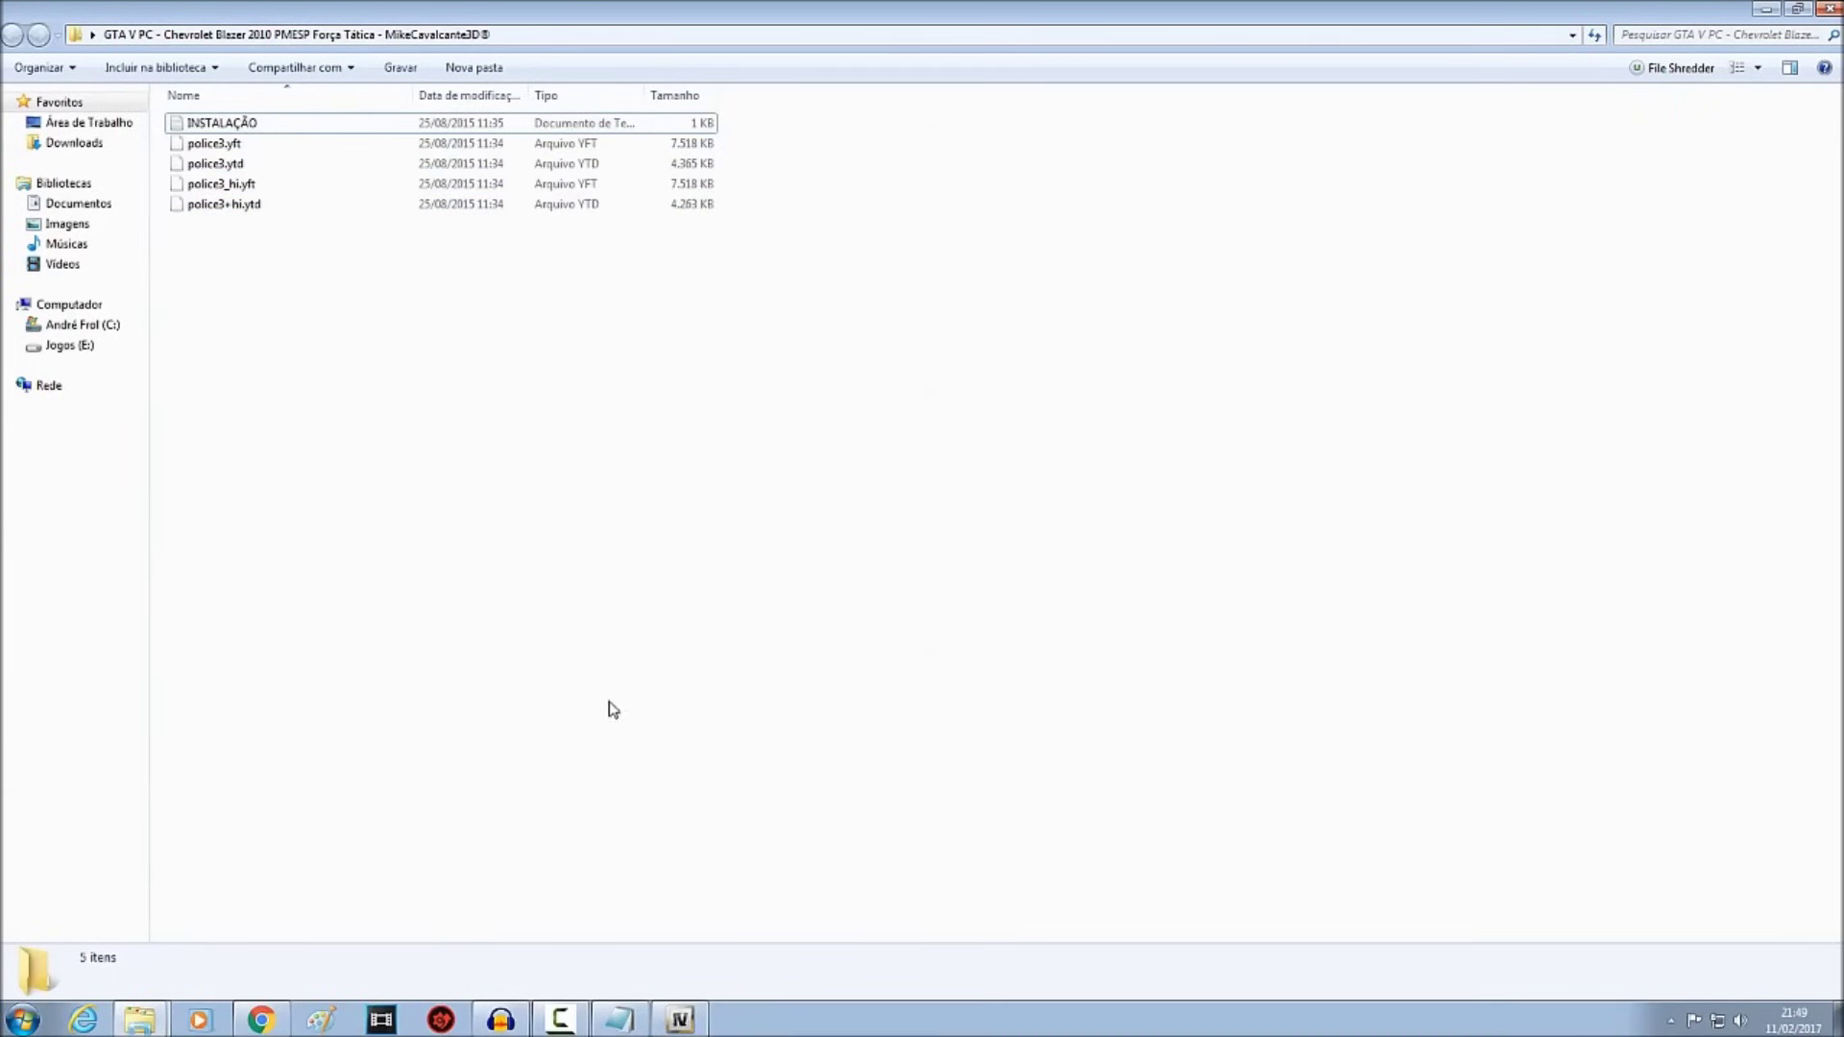
{"action": "left_click", "coordinate": [678, 1020]}
{"action": "left_click_drag", "start_coordinate": [382, 309], "coordinate": [214, 146]}
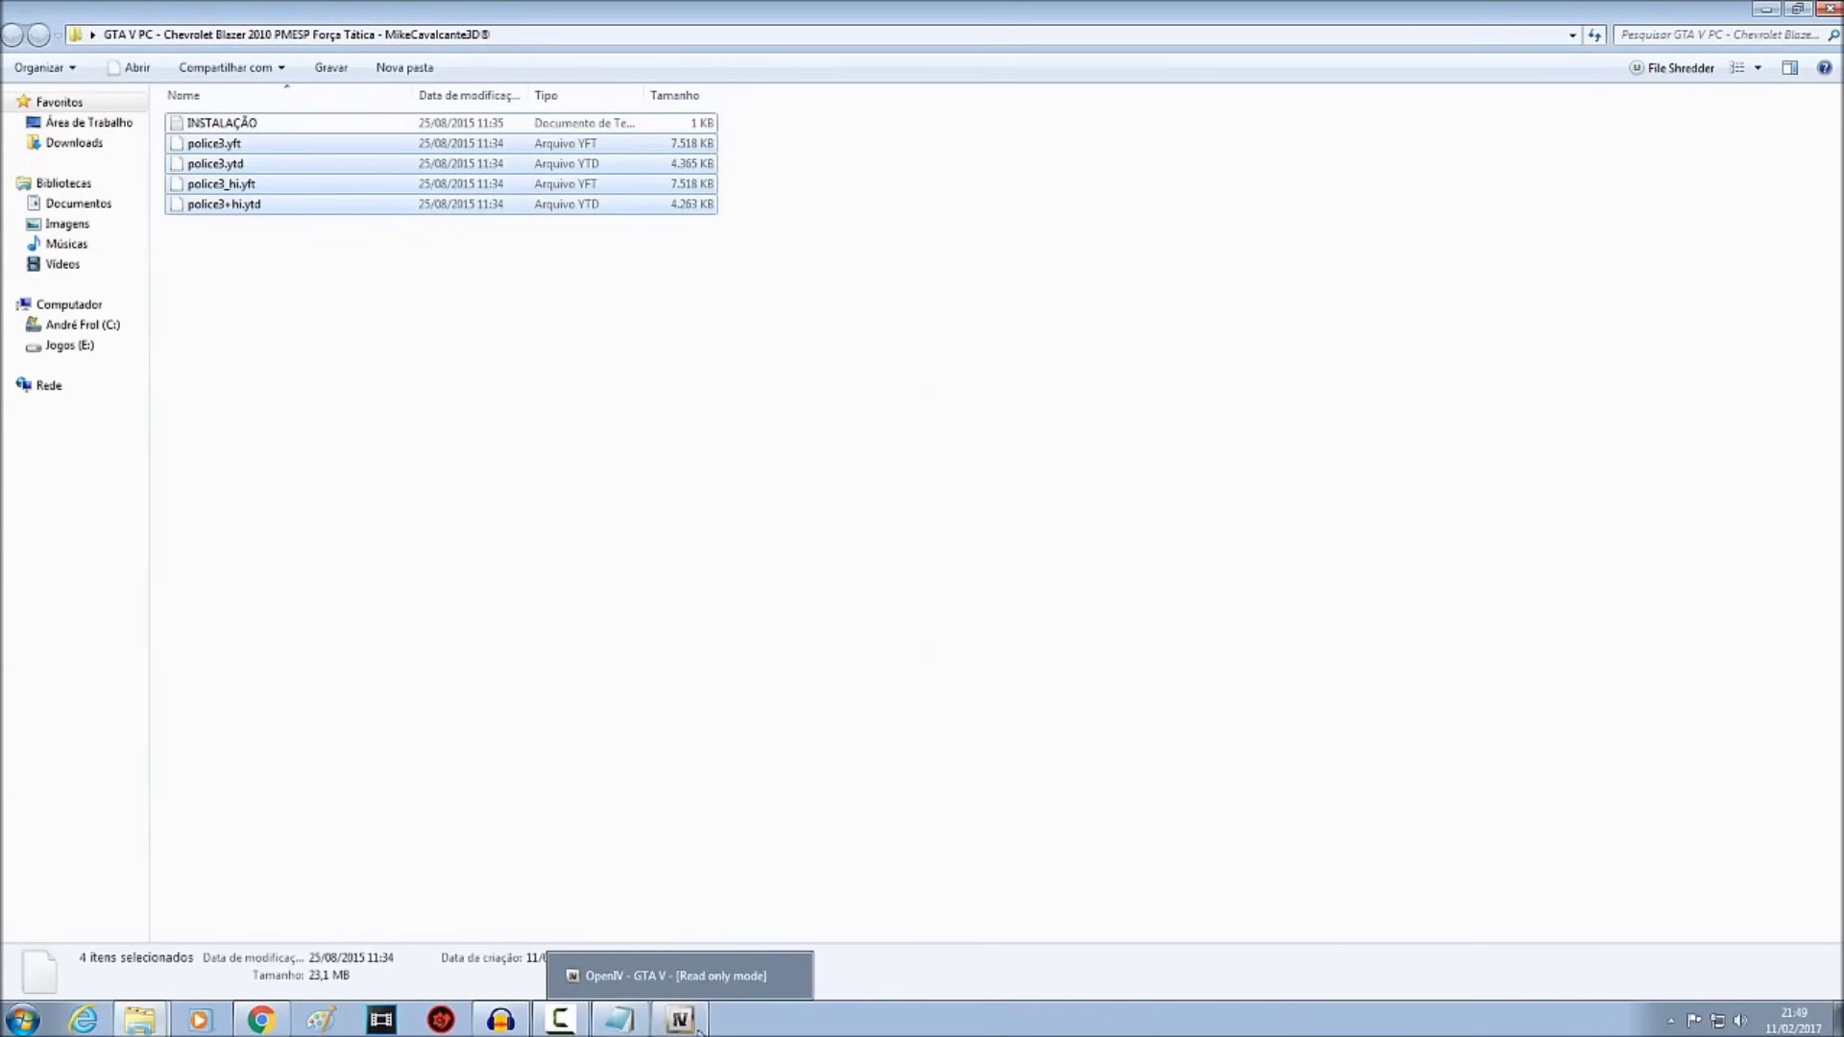
{"action": "double_click", "coordinate": [317, 124]}
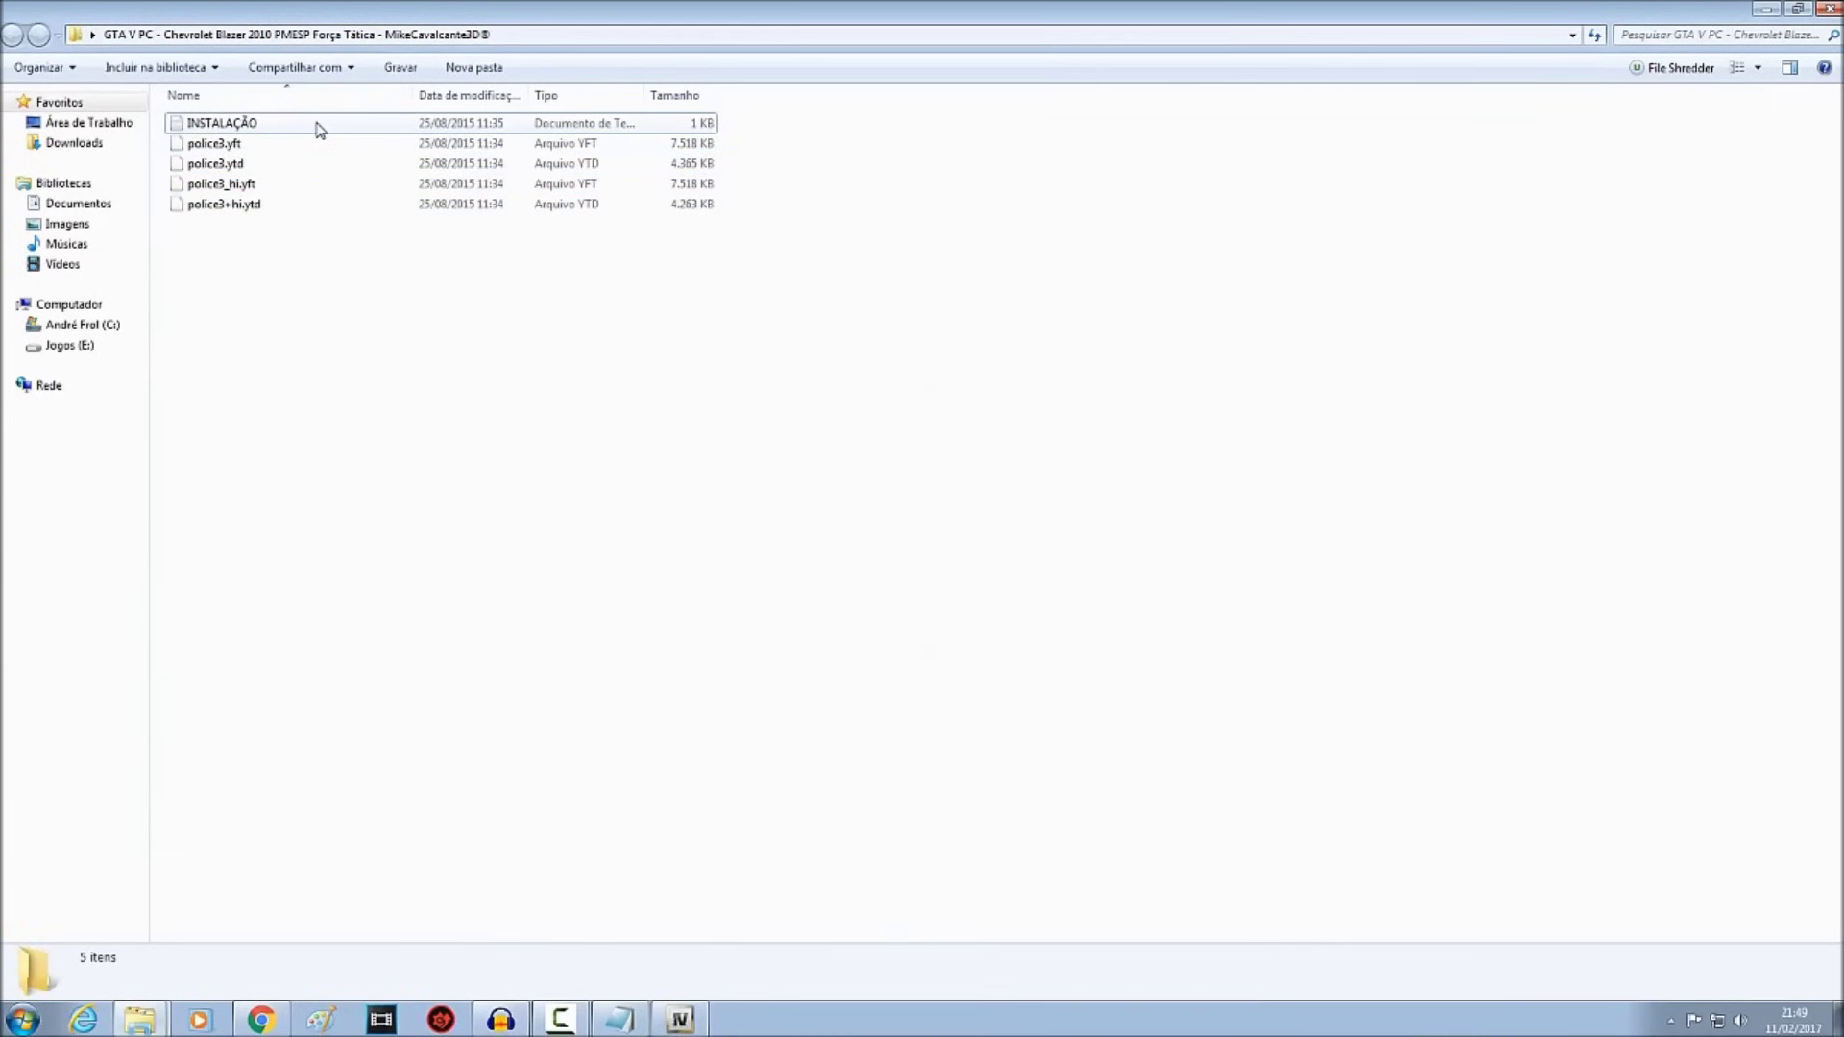
{"action": "left_click_drag", "start_coordinate": [698, 171], "coordinate": [560, 174]}
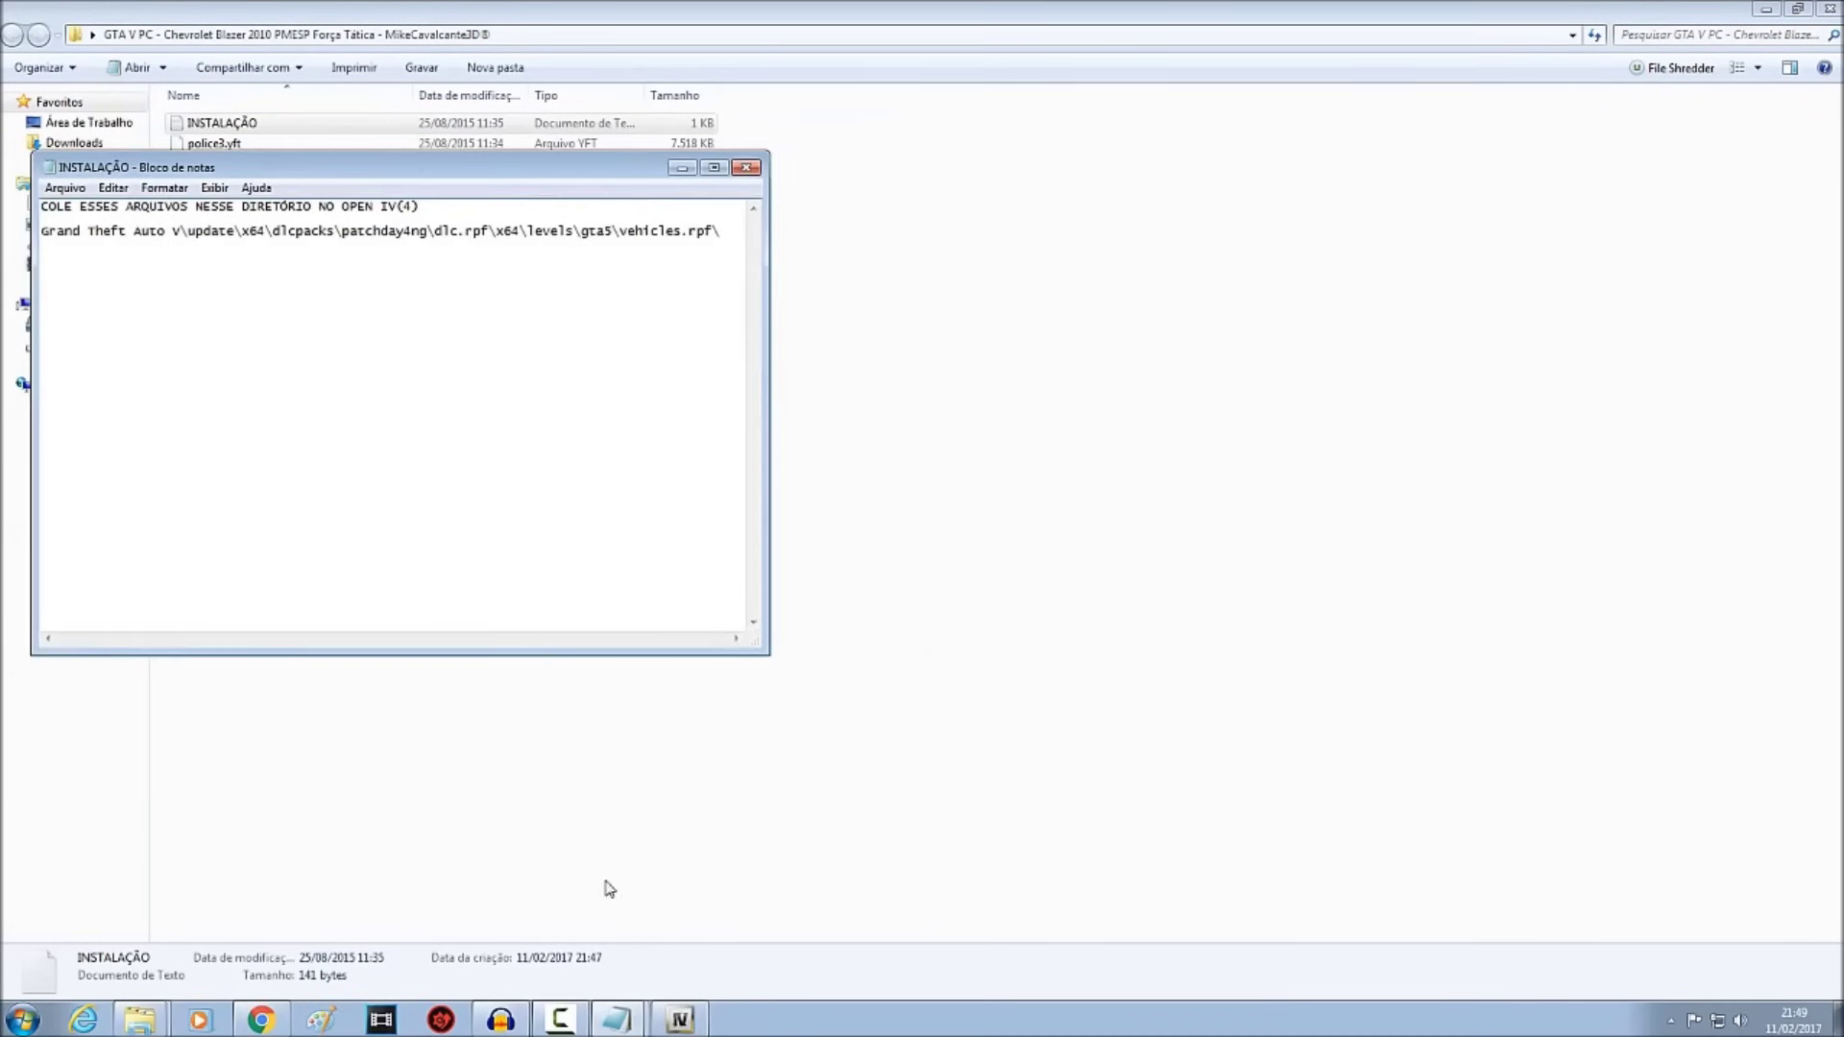
Bring OpenIV forward and arrange its window just beneath the directory path in the INSTALAÇÃO note
{"action": "left_click", "coordinate": [679, 1018]}
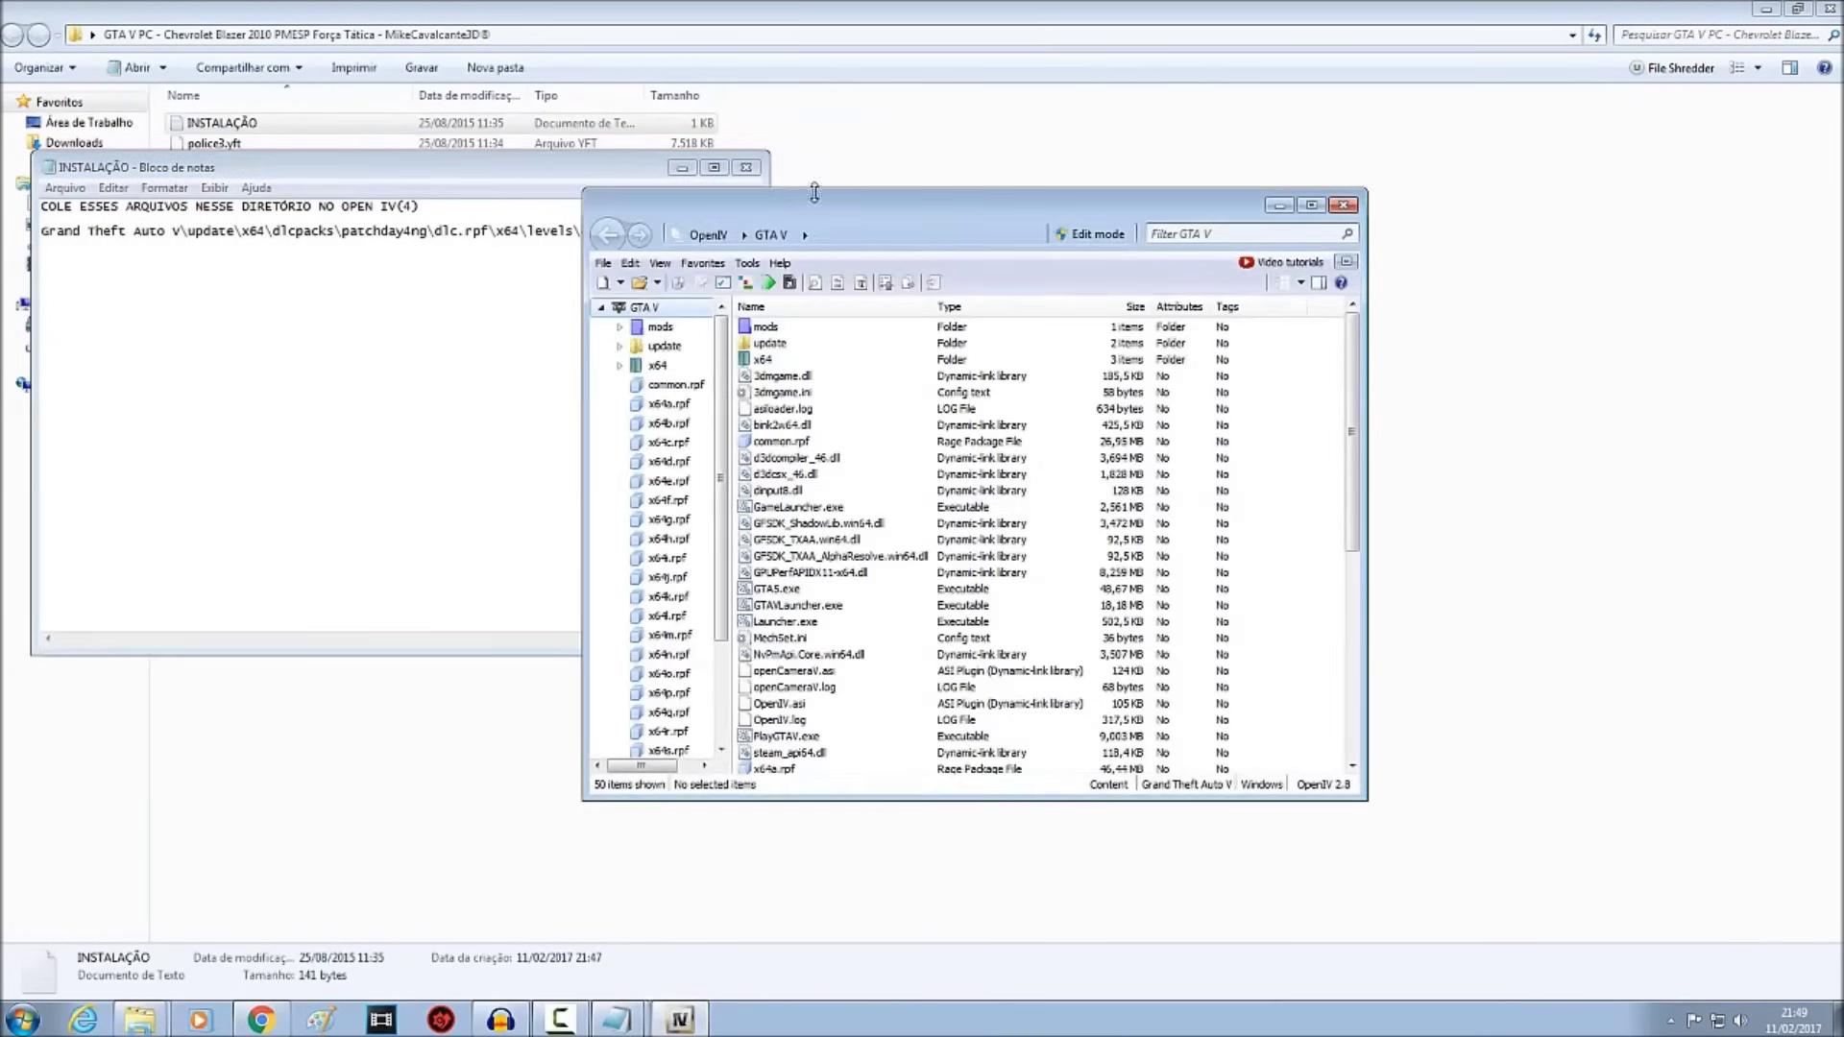
{"action": "left_click_drag", "start_coordinate": [817, 213], "coordinate": [282, 293]}
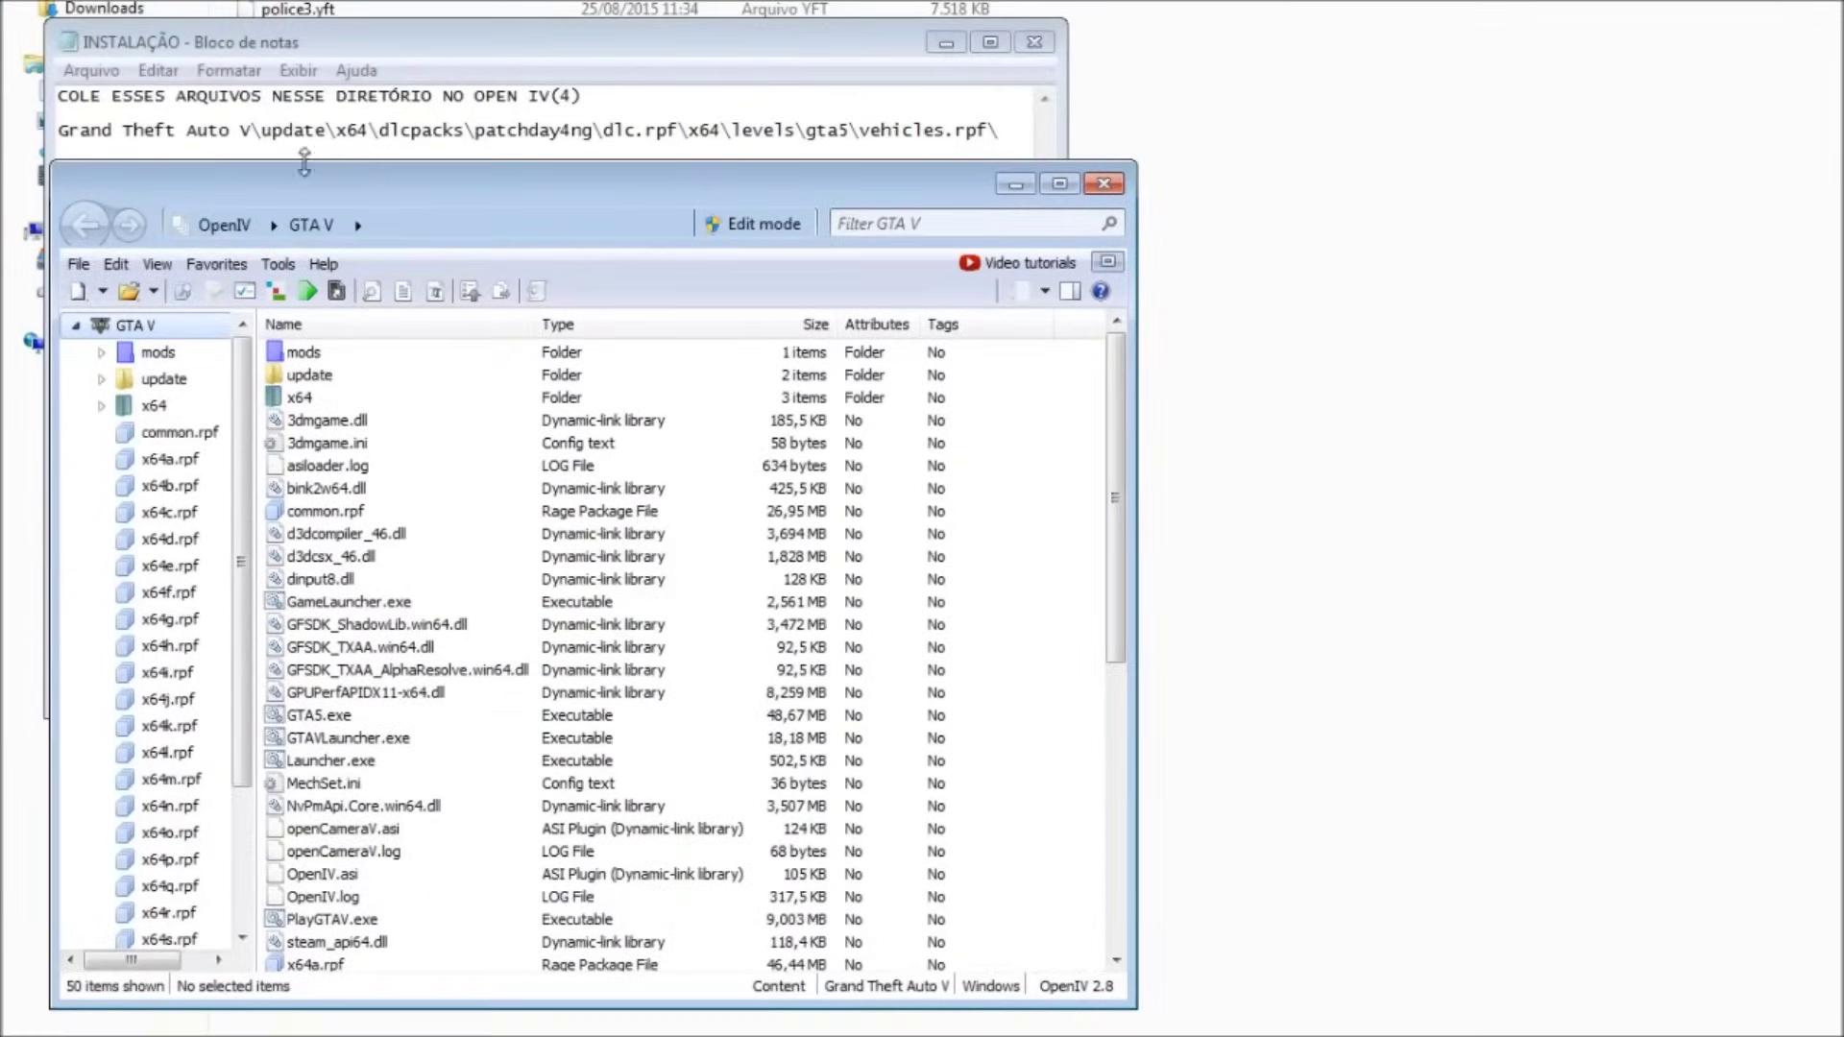
{"action": "left_click_drag", "start_coordinate": [259, 129], "coordinate": [293, 128]}
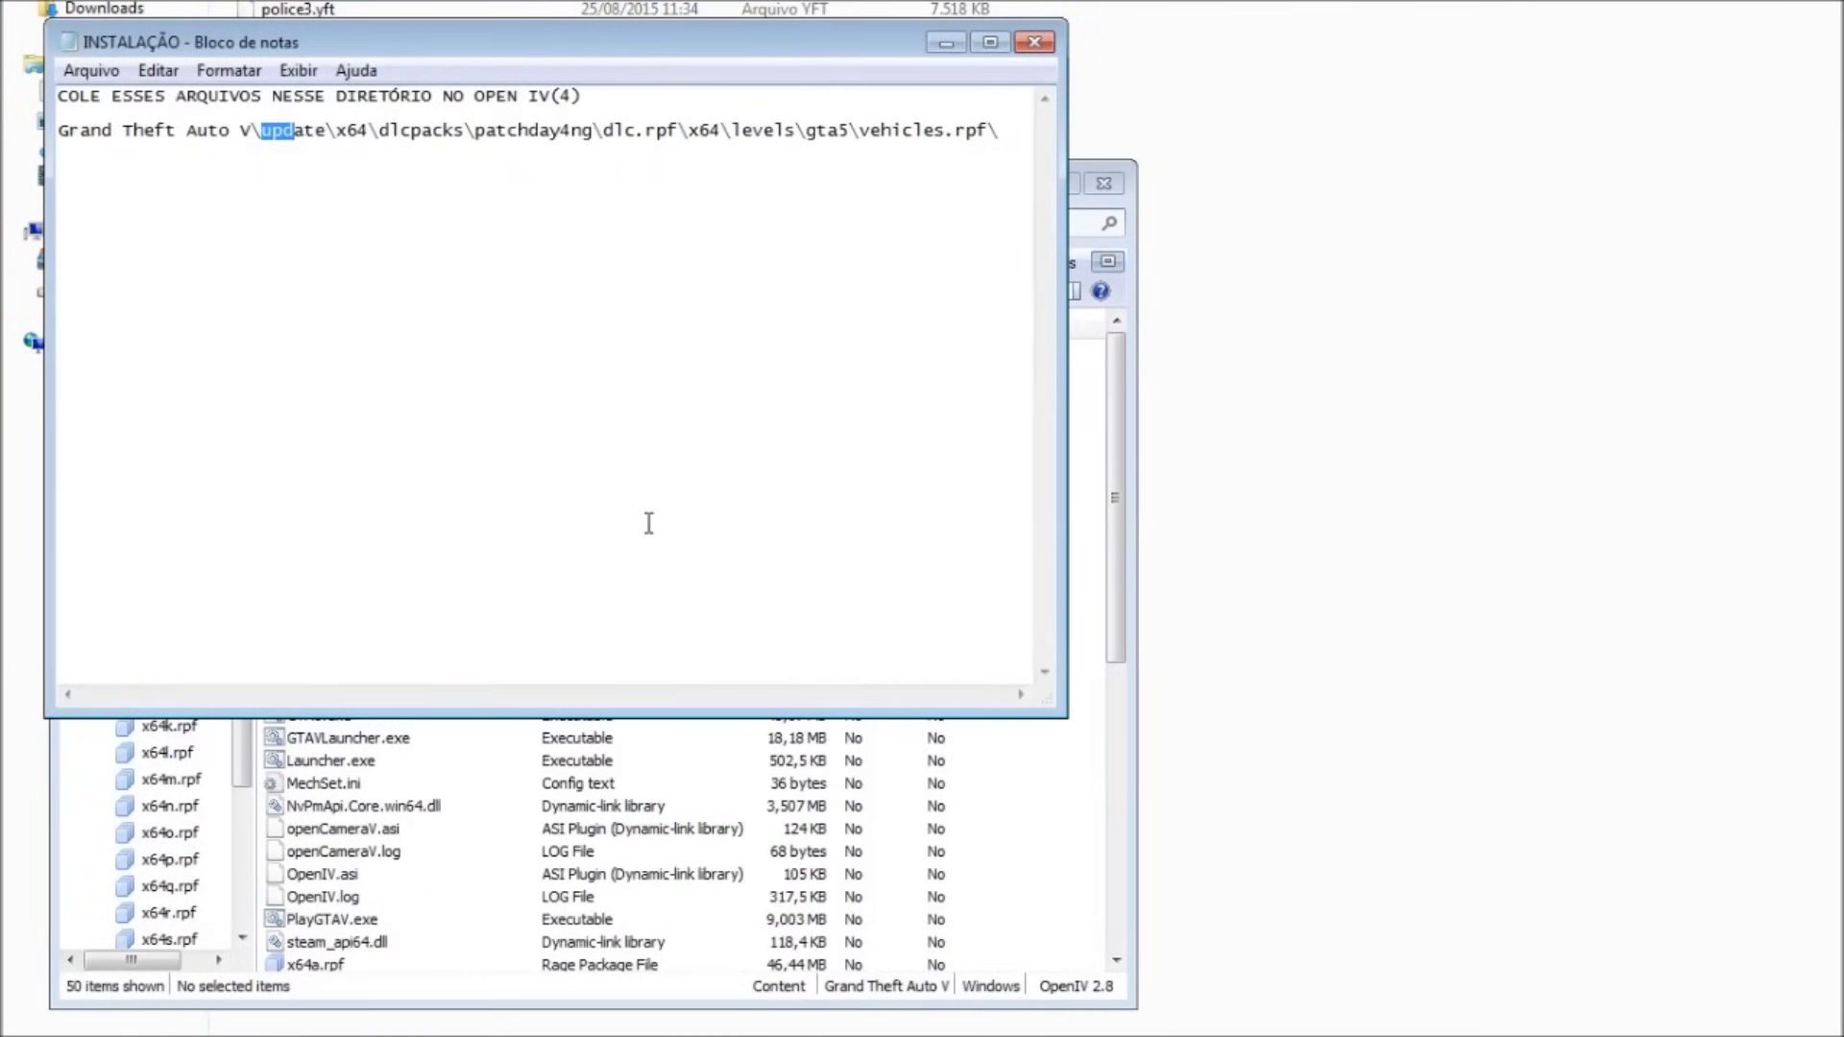
{"action": "left_click", "coordinate": [717, 760]}
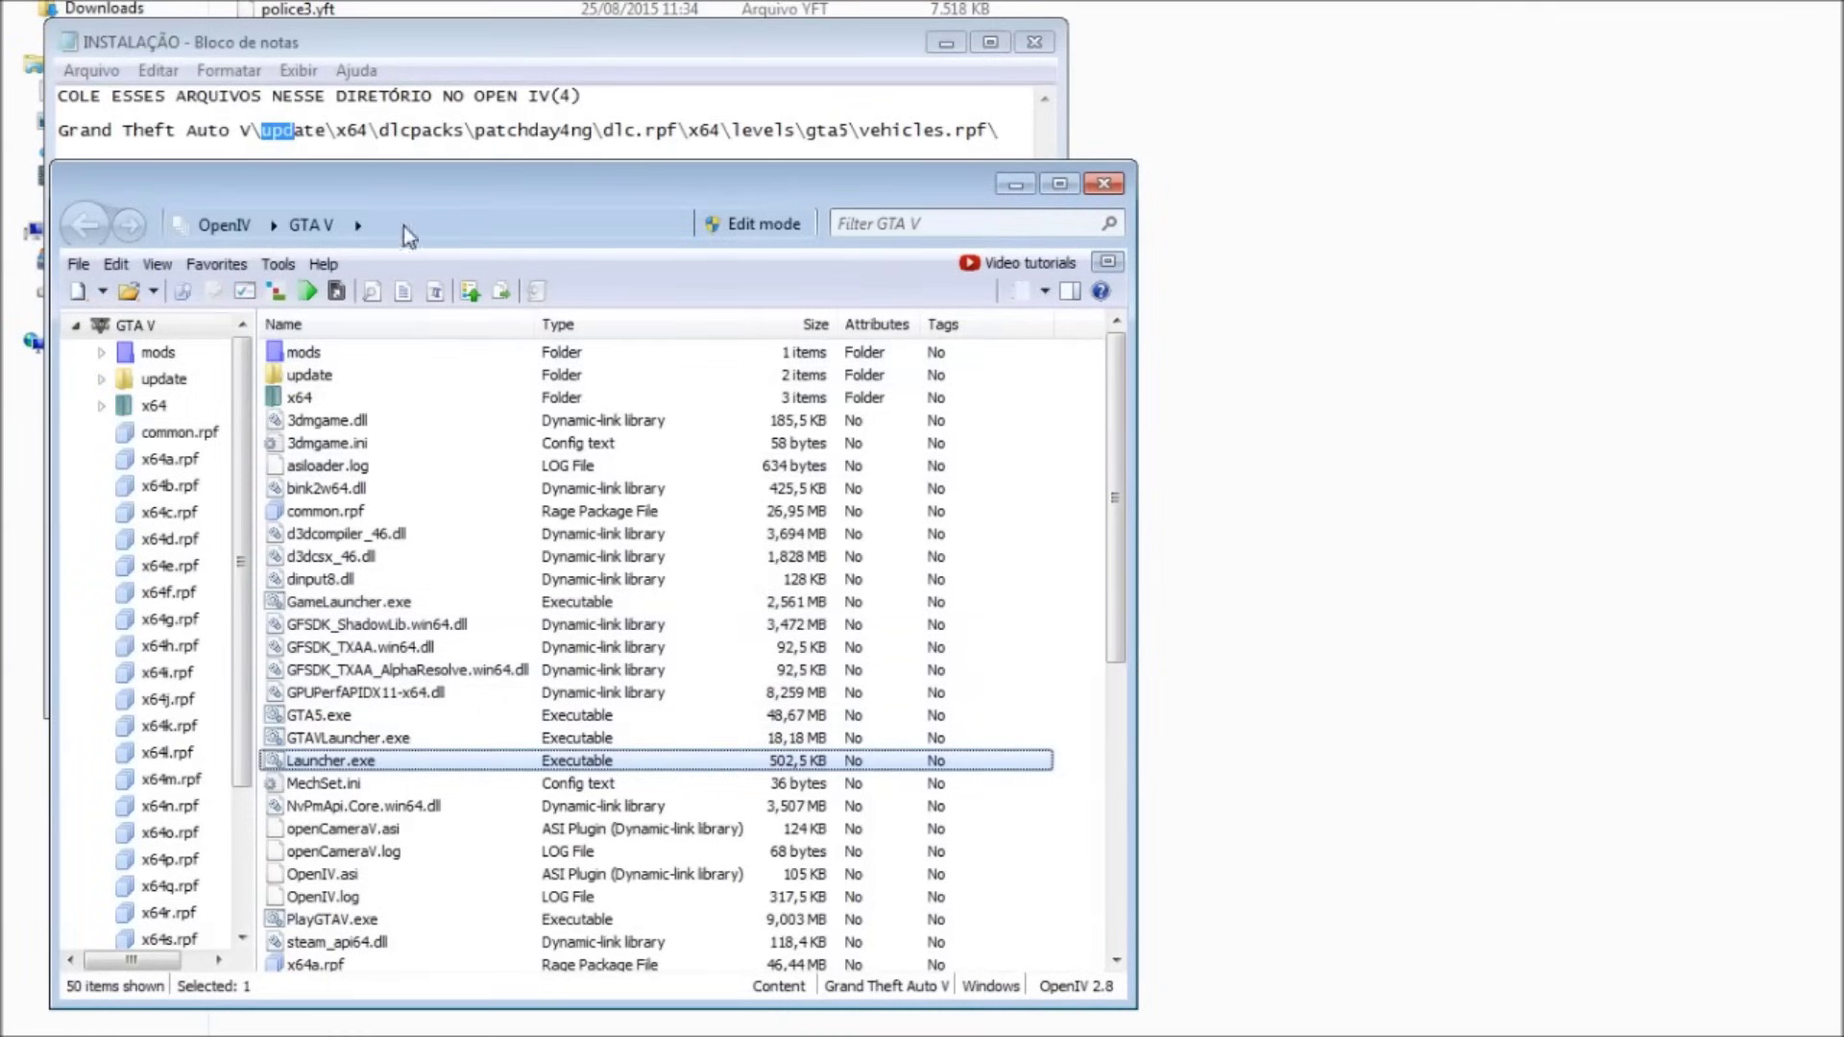
{"action": "left_click", "coordinate": [348, 146]}
{"action": "left_click", "coordinate": [411, 761]}
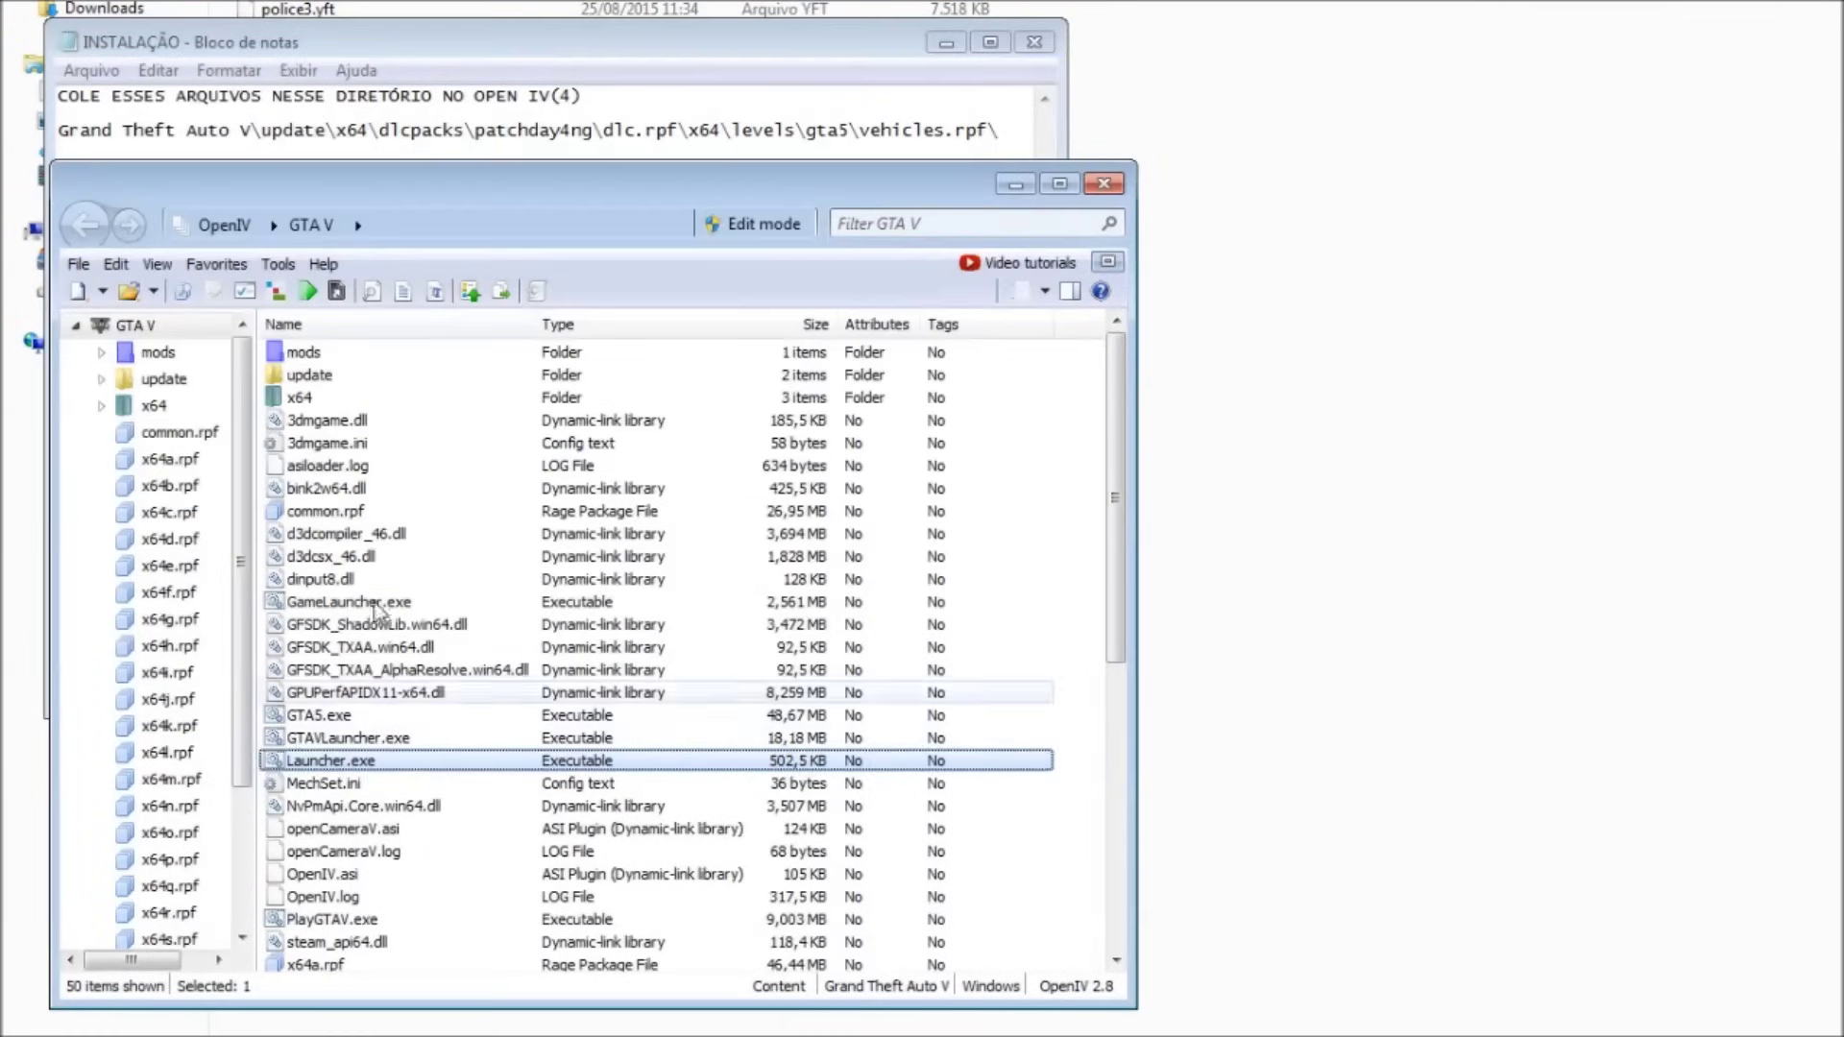
Browse the GTA V tree through update, x64 and dlcpacks, and open the patchday3ng folder
{"action": "left_click", "coordinate": [144, 380]}
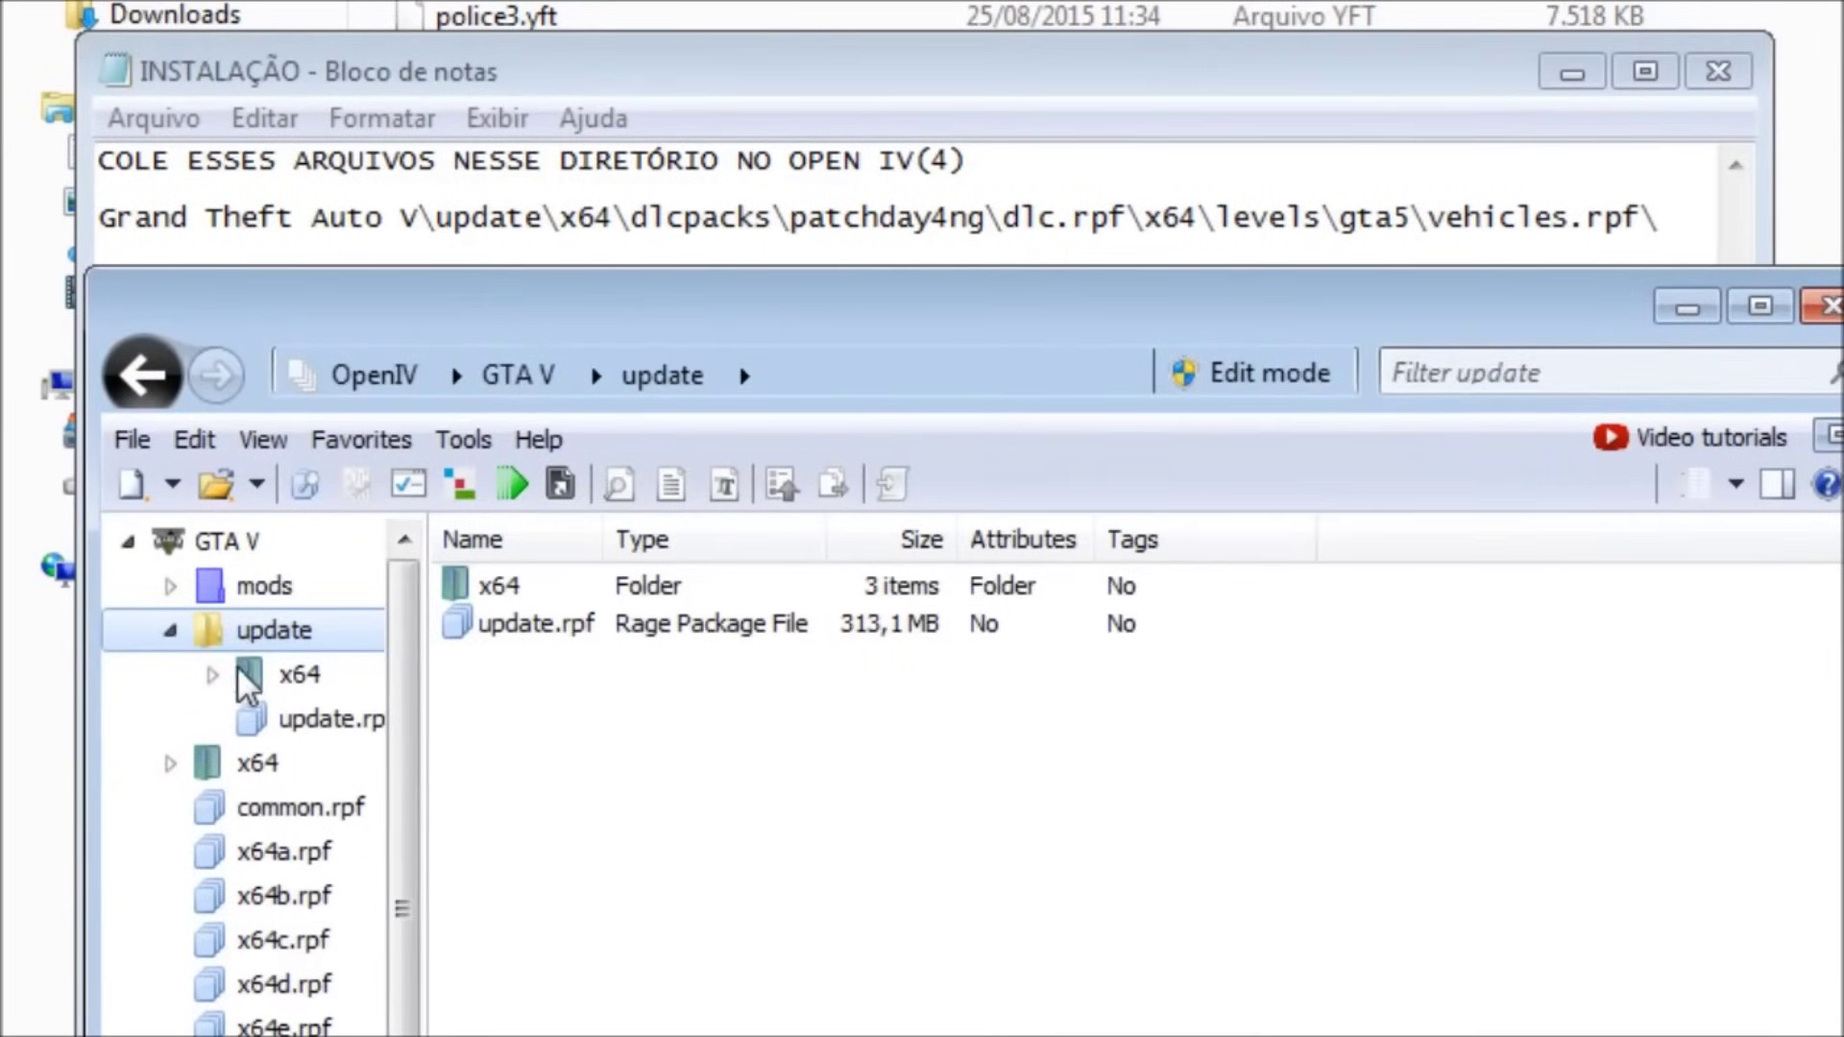
{"action": "left_click", "coordinate": [212, 675]}
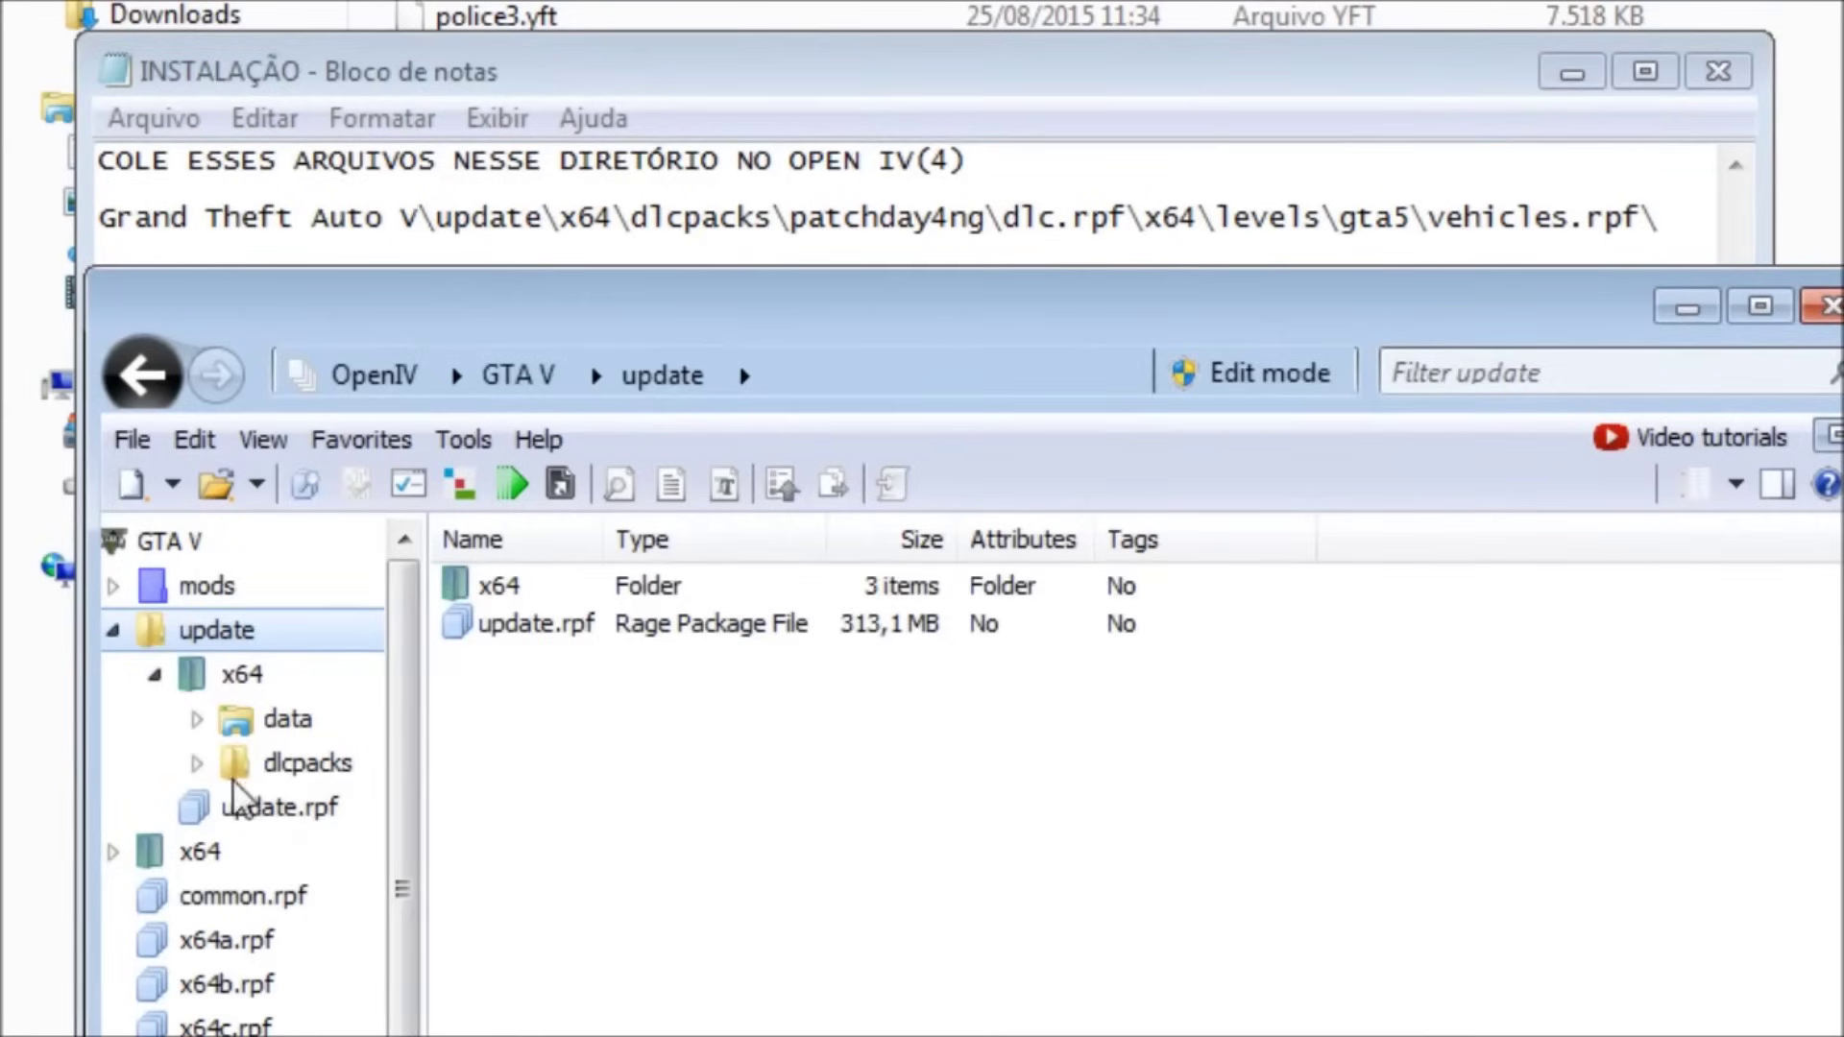
{"action": "left_click", "coordinate": [209, 768]}
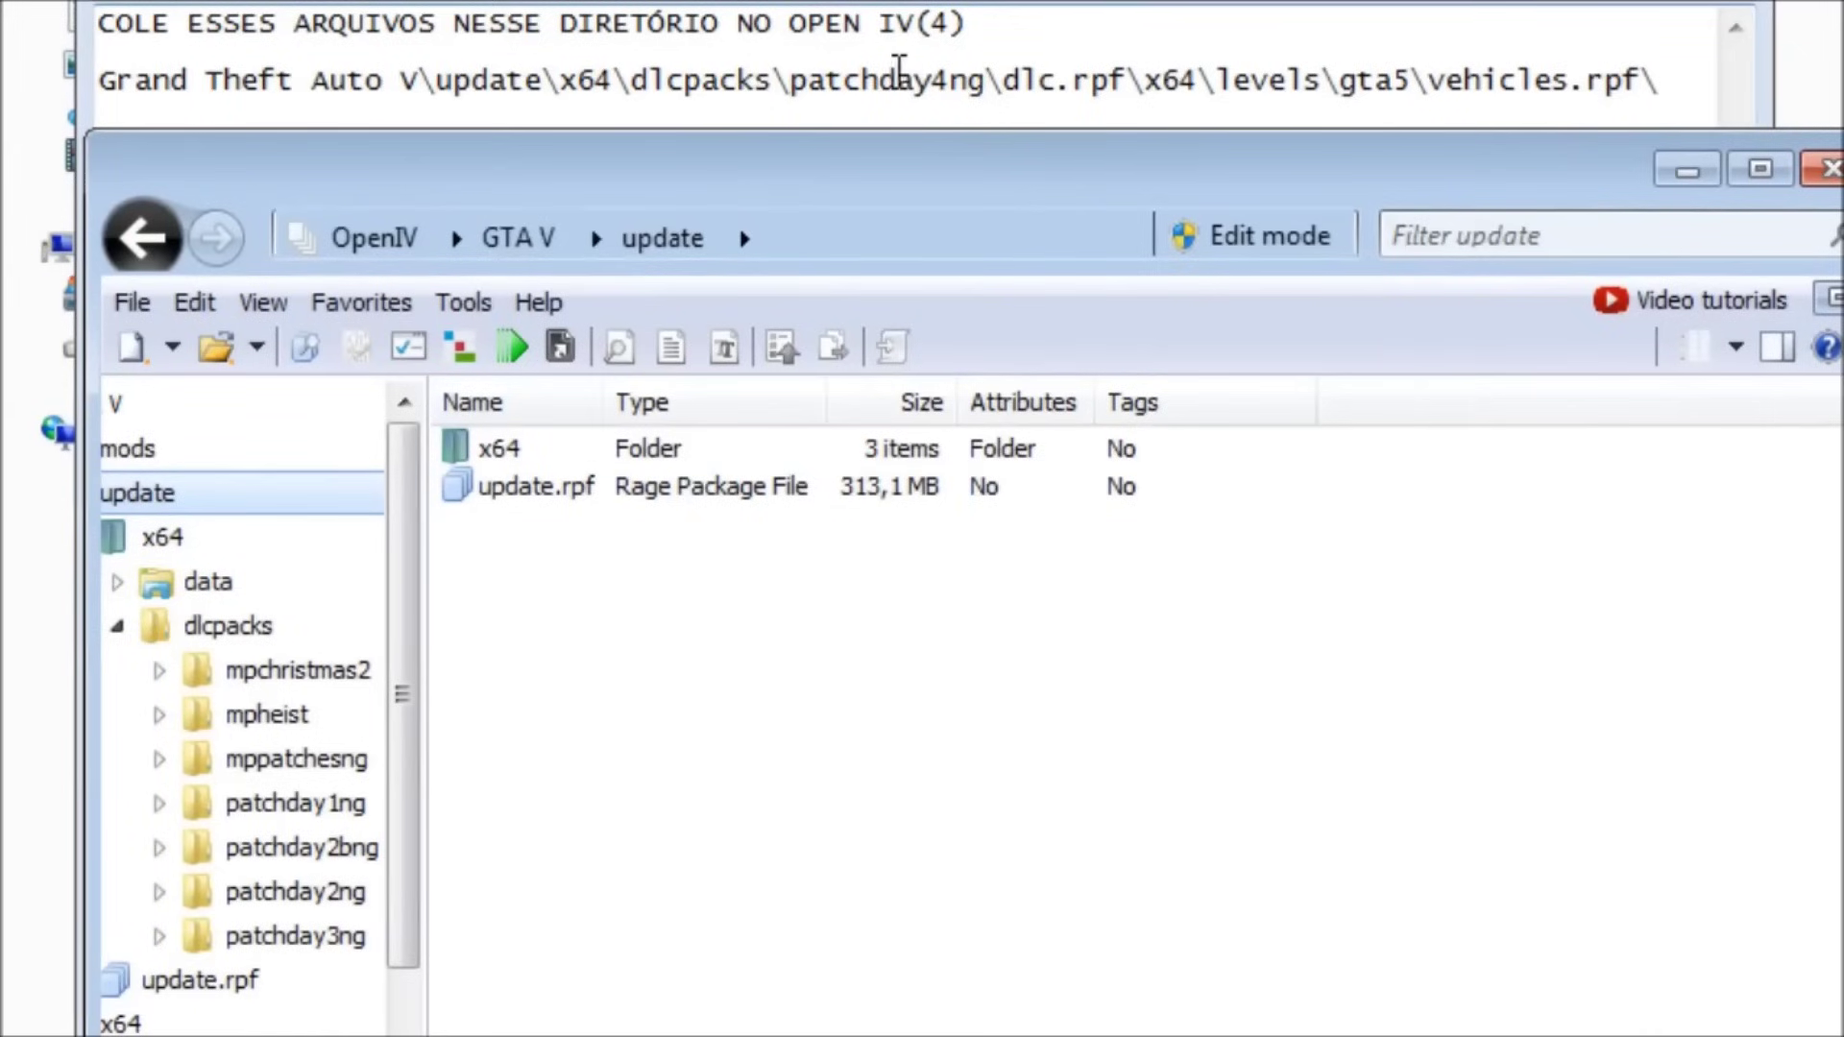
{"action": "left_click", "coordinate": [338, 937]}
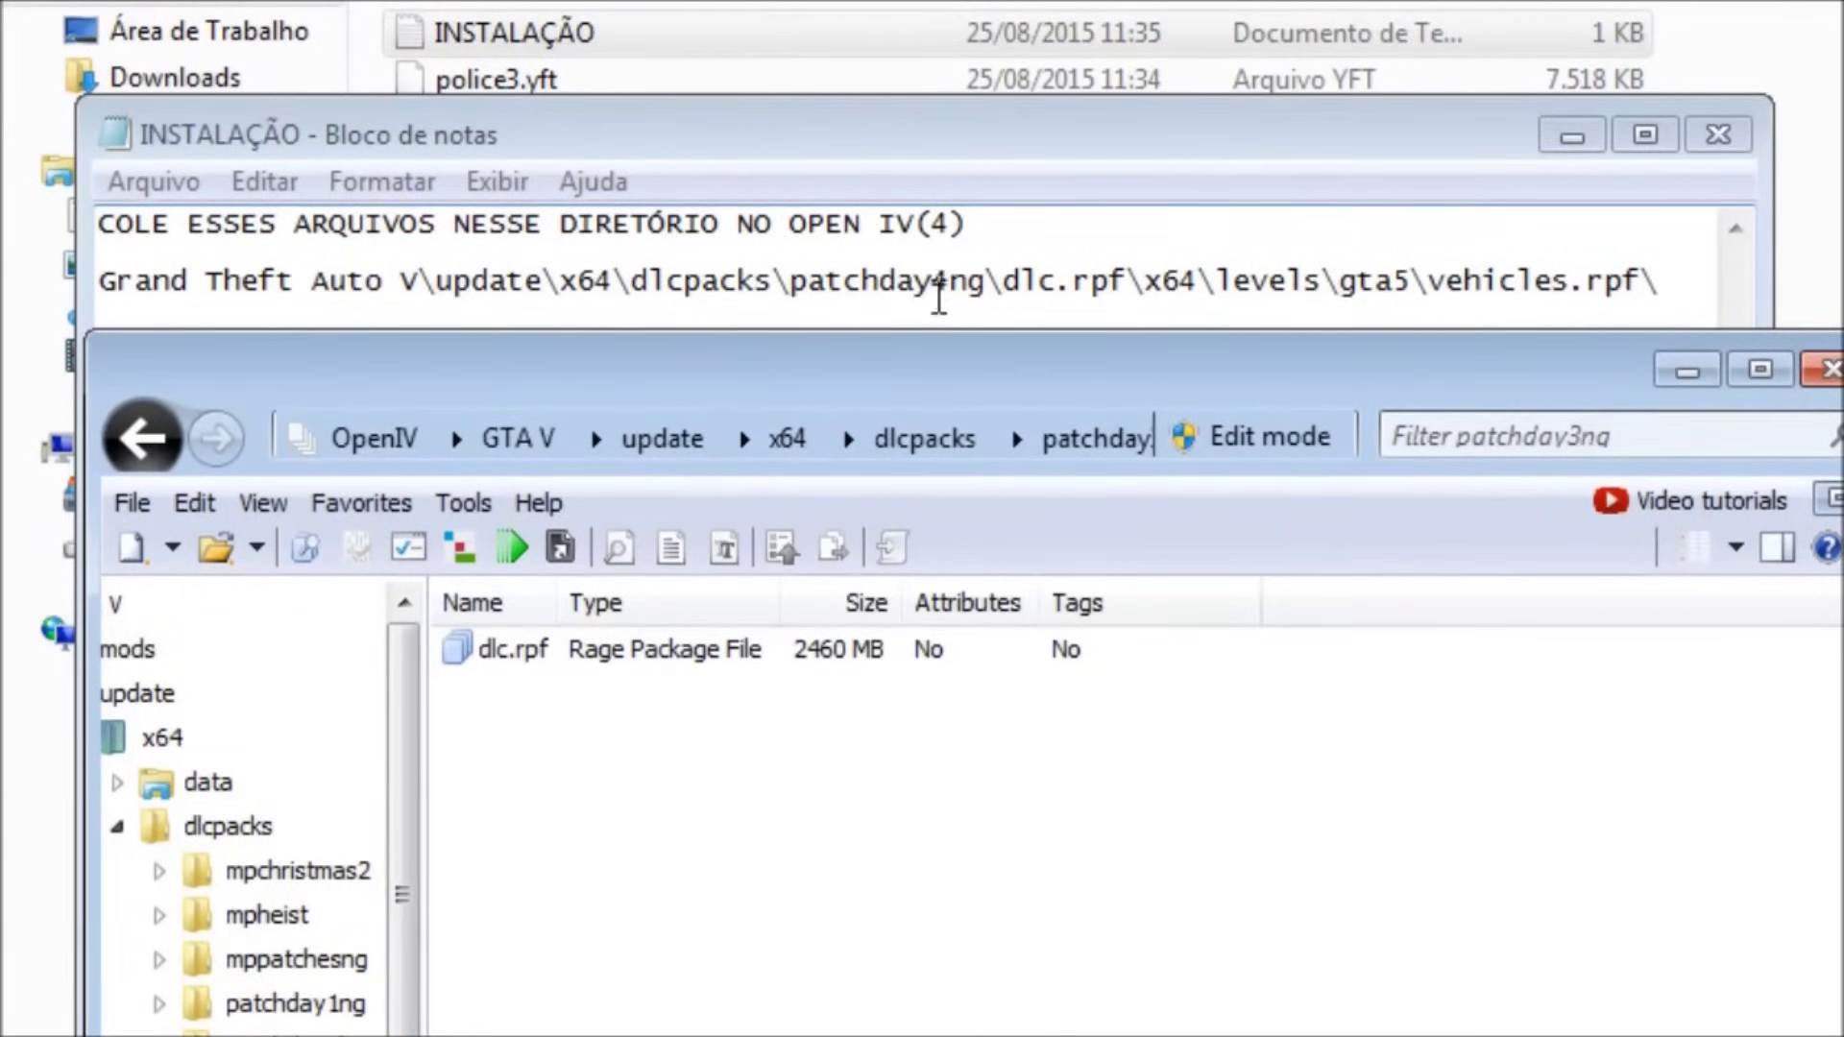
Highlight dlc.rpf in the note's path, open the dlc.rpf archive in patchday3ng and dismiss the Edit mode notice
{"action": "left_click_drag", "start_coordinate": [1002, 282], "coordinate": [1126, 283]}
{"action": "key", "text": "alt+Tab"}
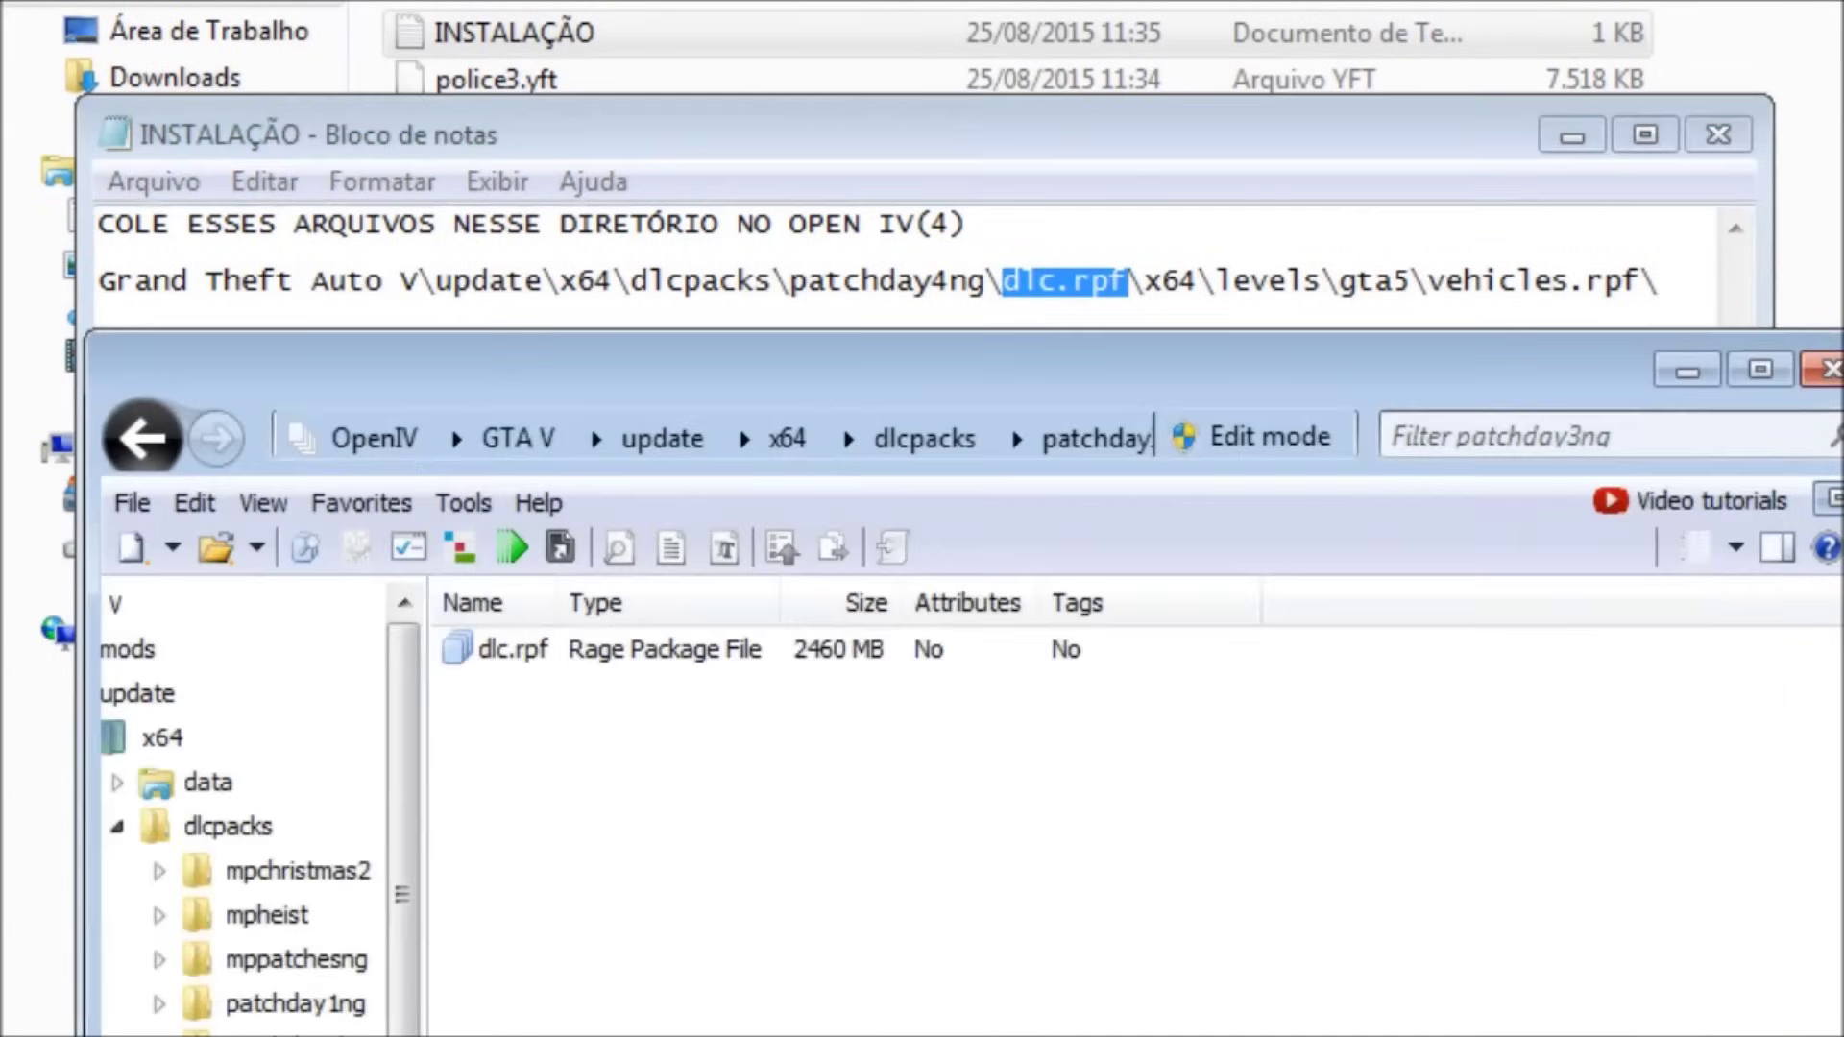
{"action": "left_click", "coordinate": [480, 661]}
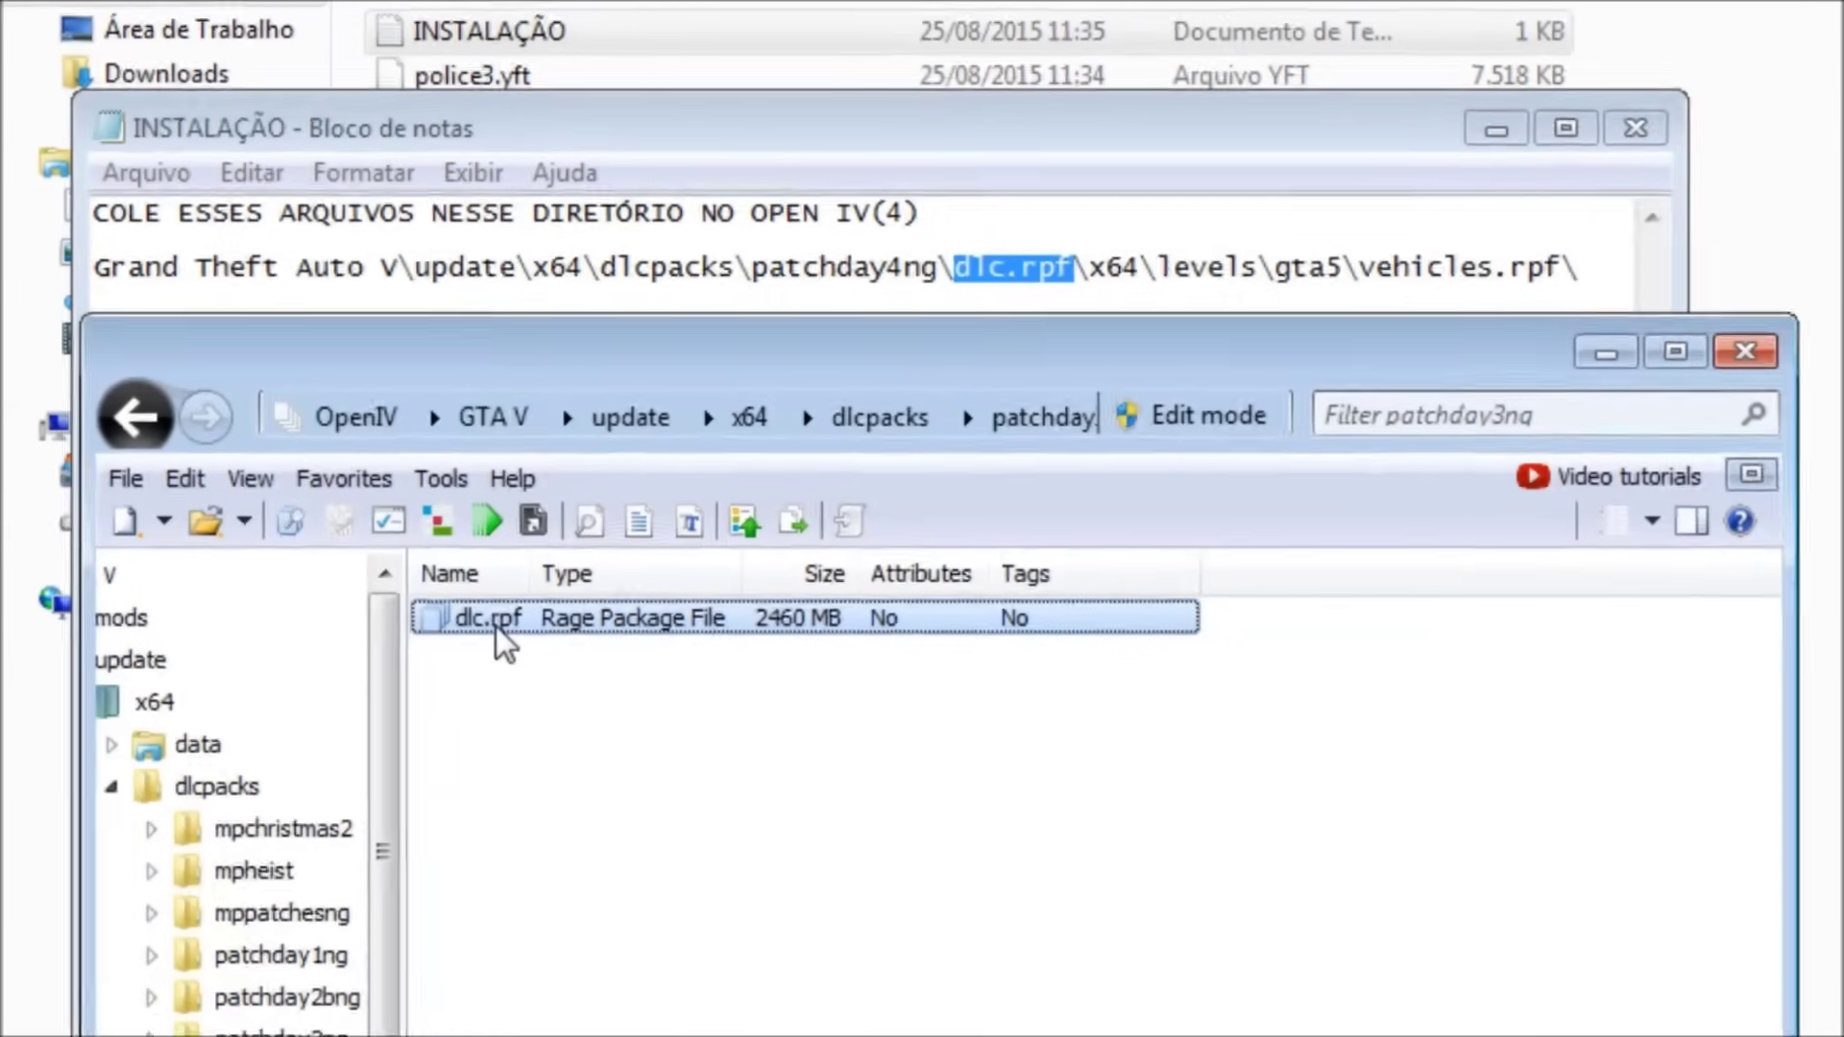
{"action": "double_click", "coordinate": [520, 657]}
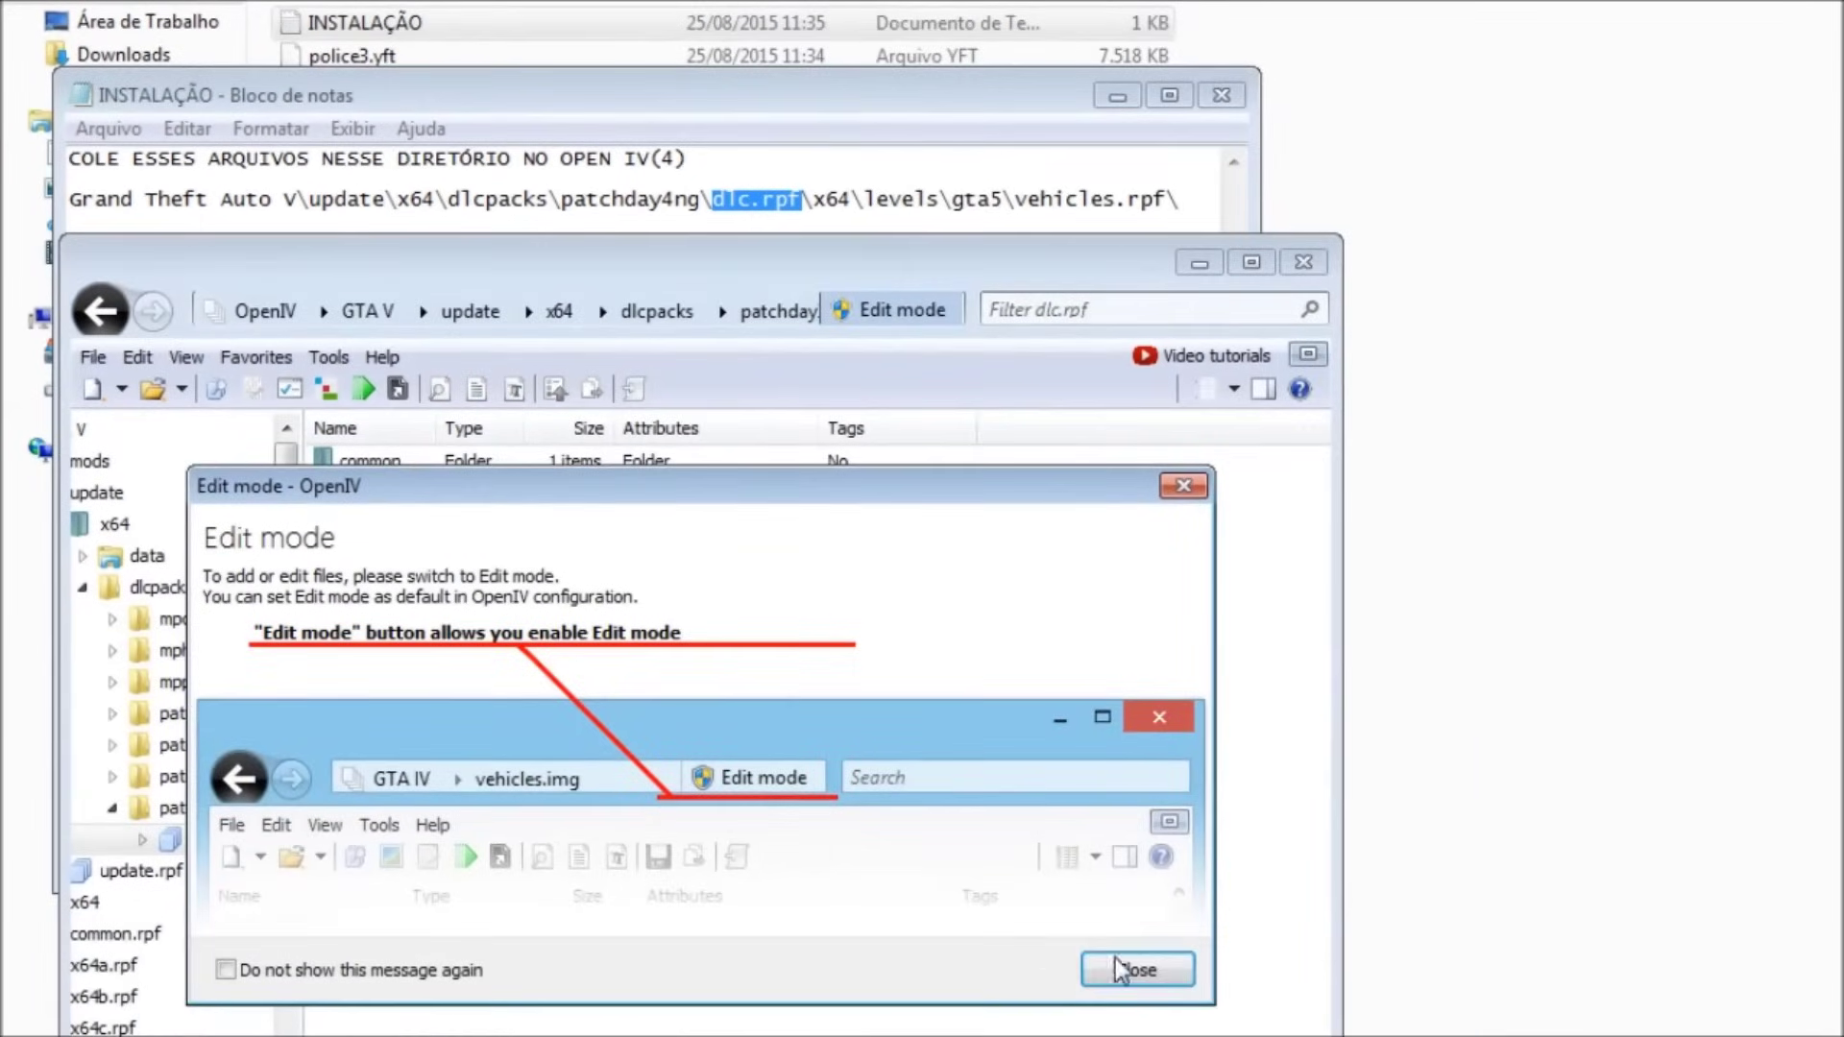
{"action": "left_click", "coordinate": [1138, 971]}
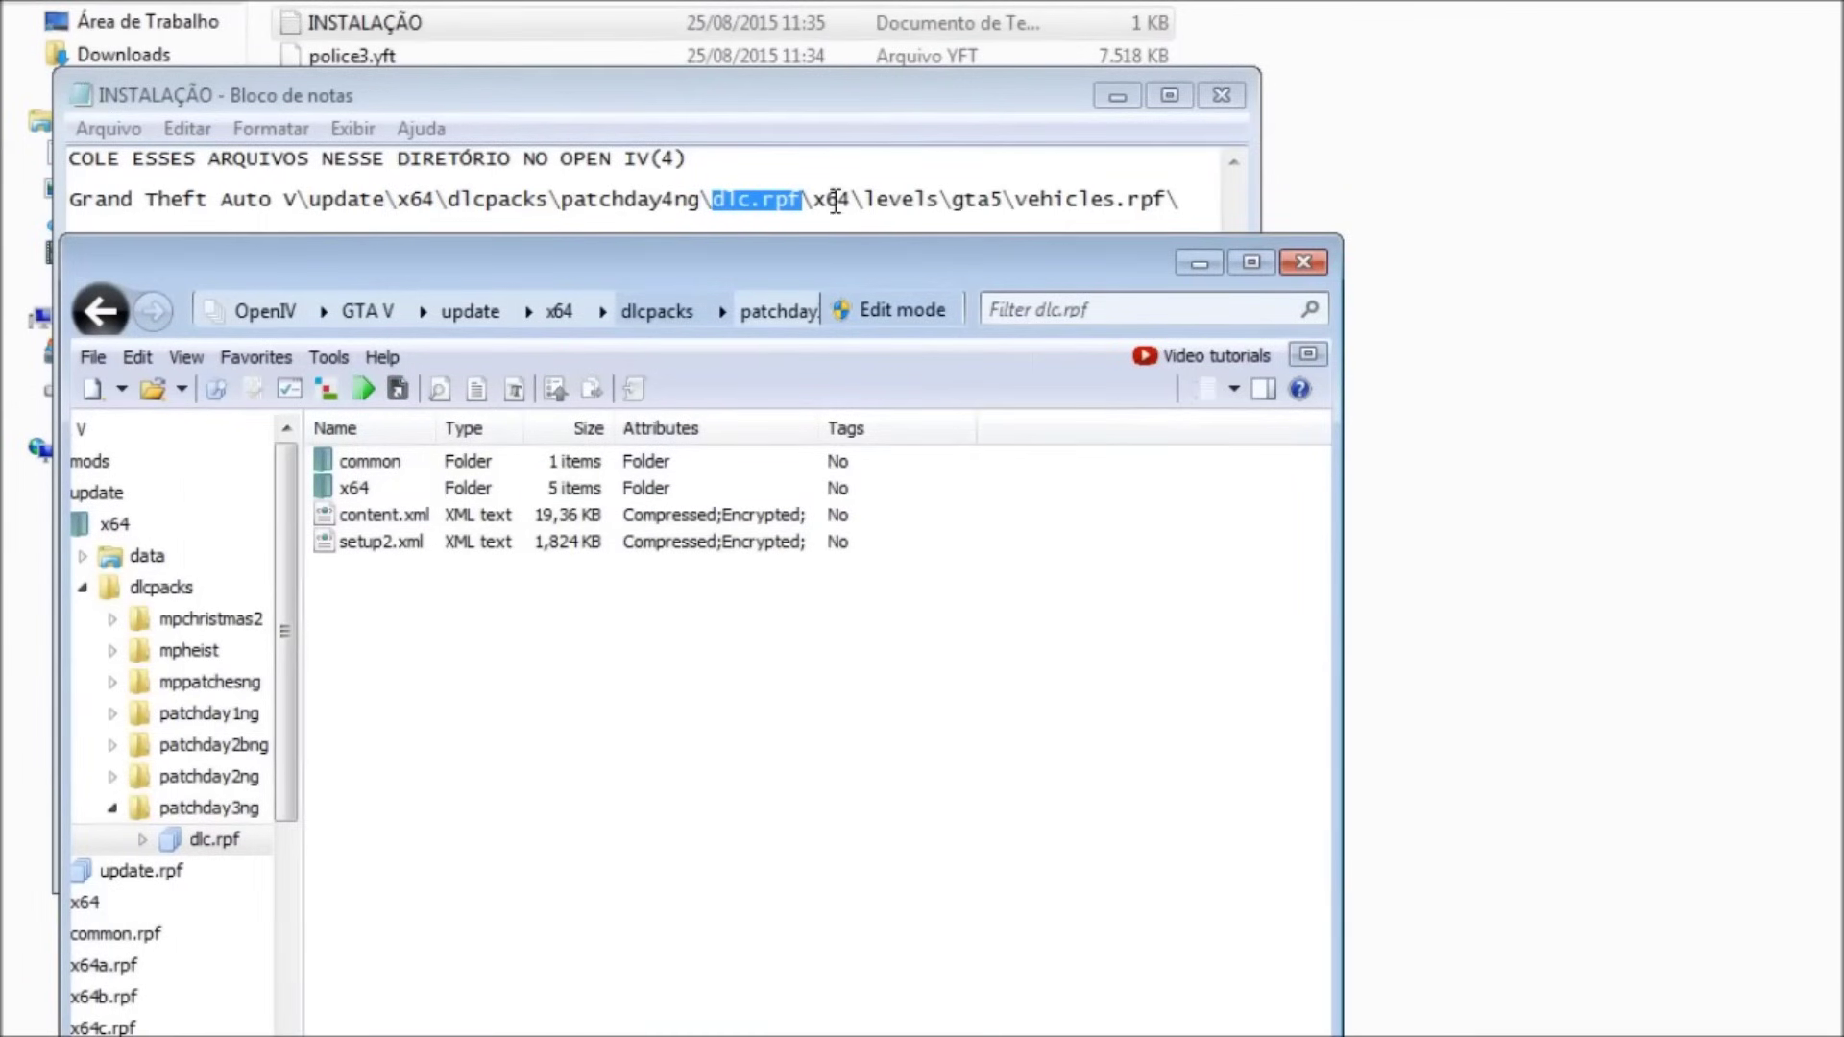
Open the x64 folder and its levels subfolder inside dlc.rpf, dismissing the Edit mode notice each time
{"action": "double_click", "coordinate": [361, 492]}
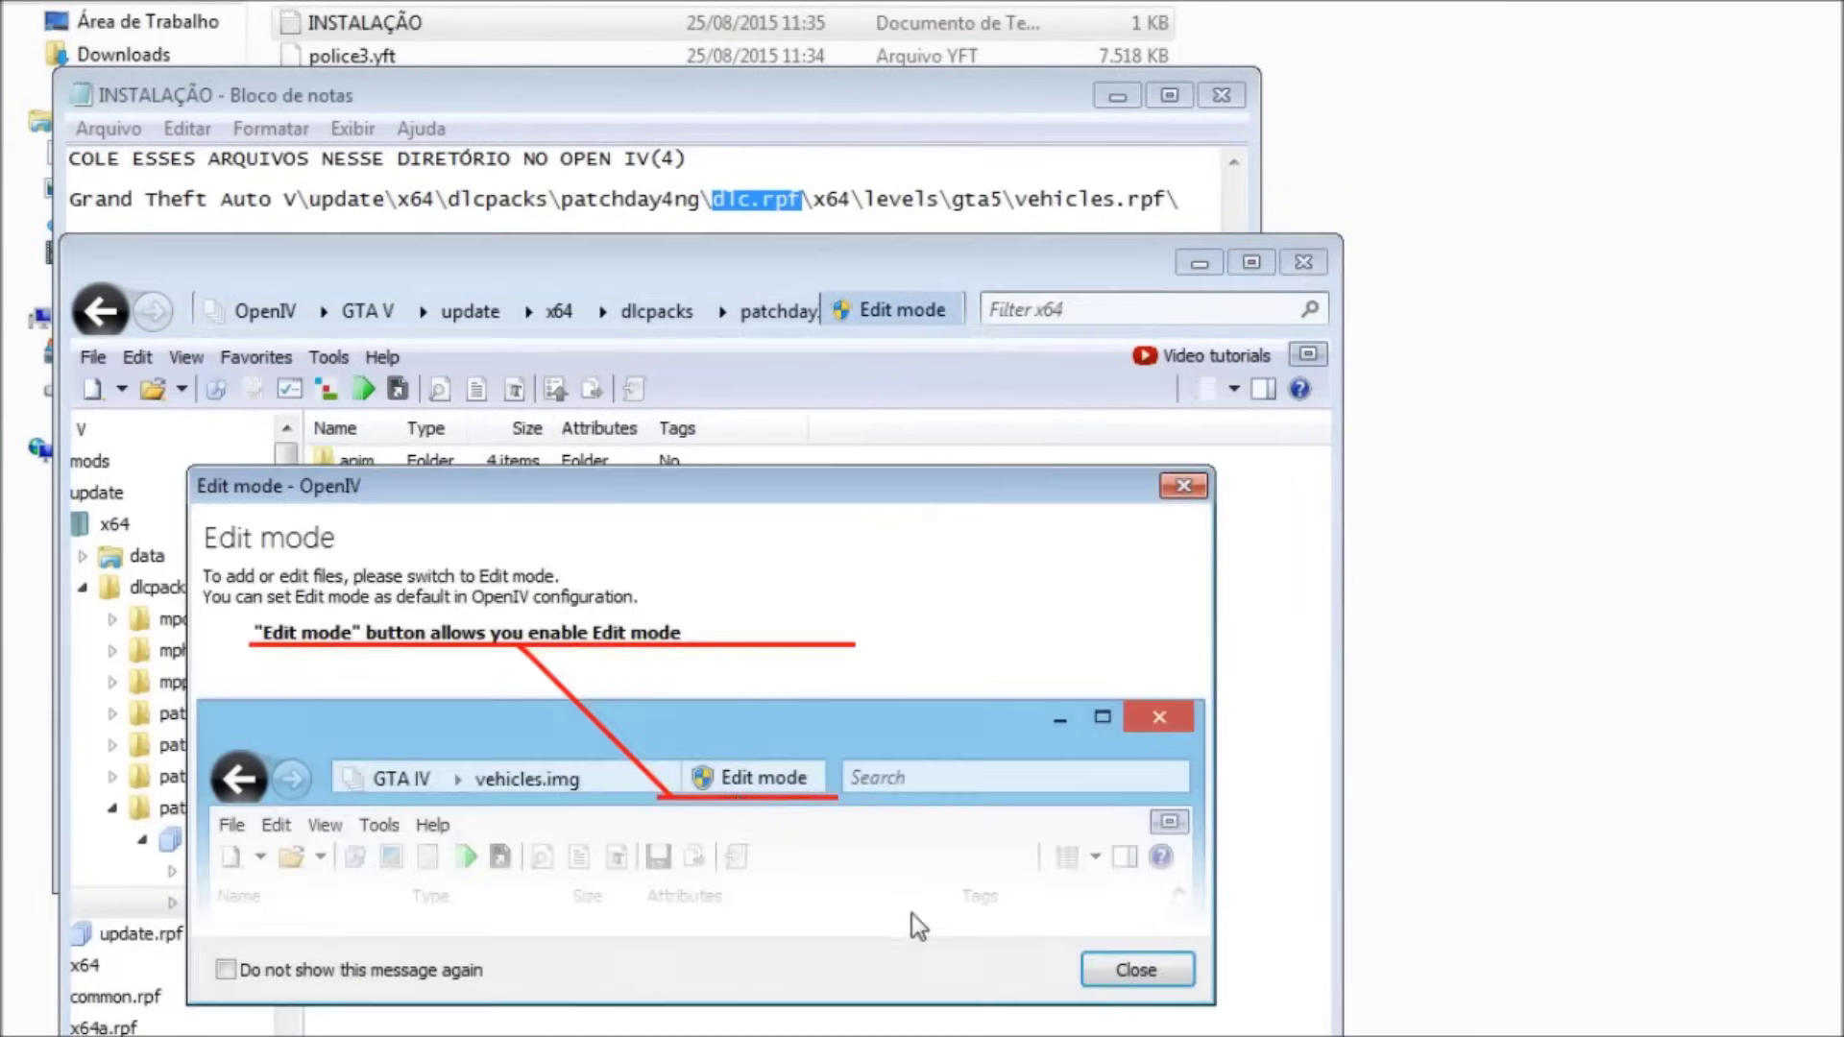
{"action": "left_click", "coordinate": [1085, 968]}
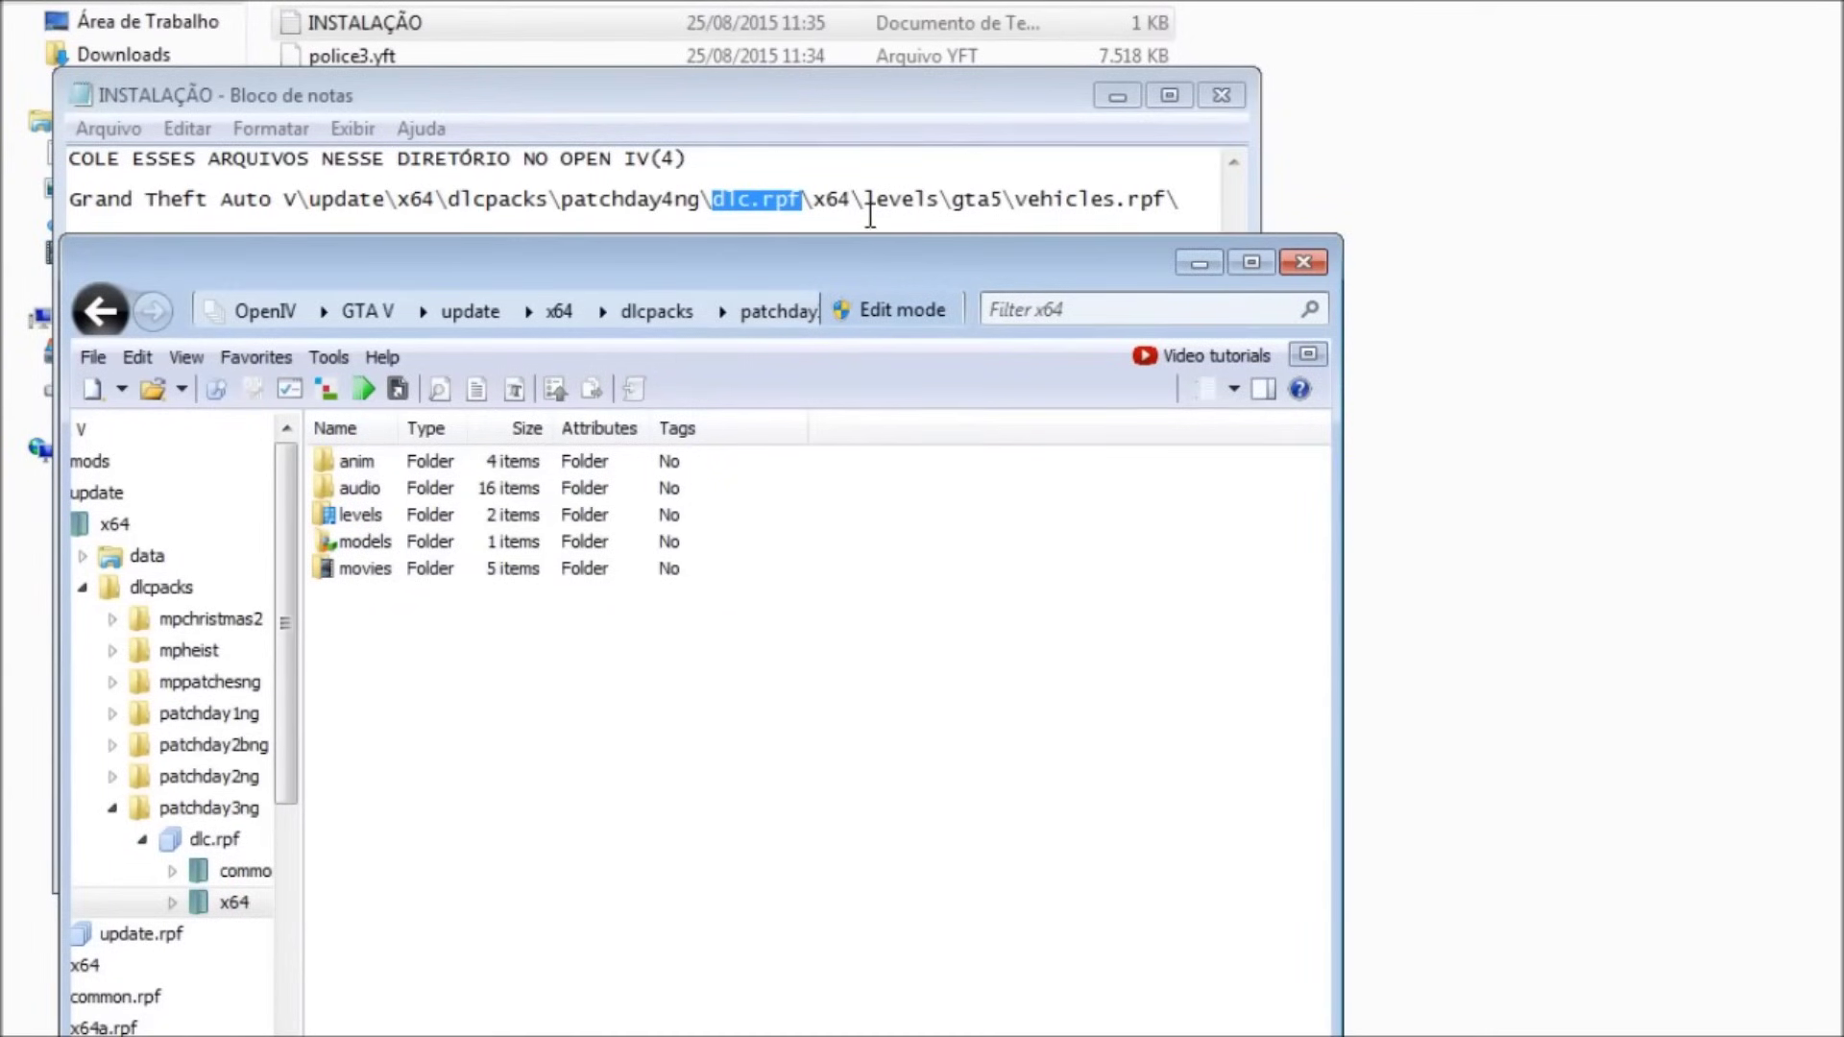
{"action": "double_click", "coordinate": [361, 516]}
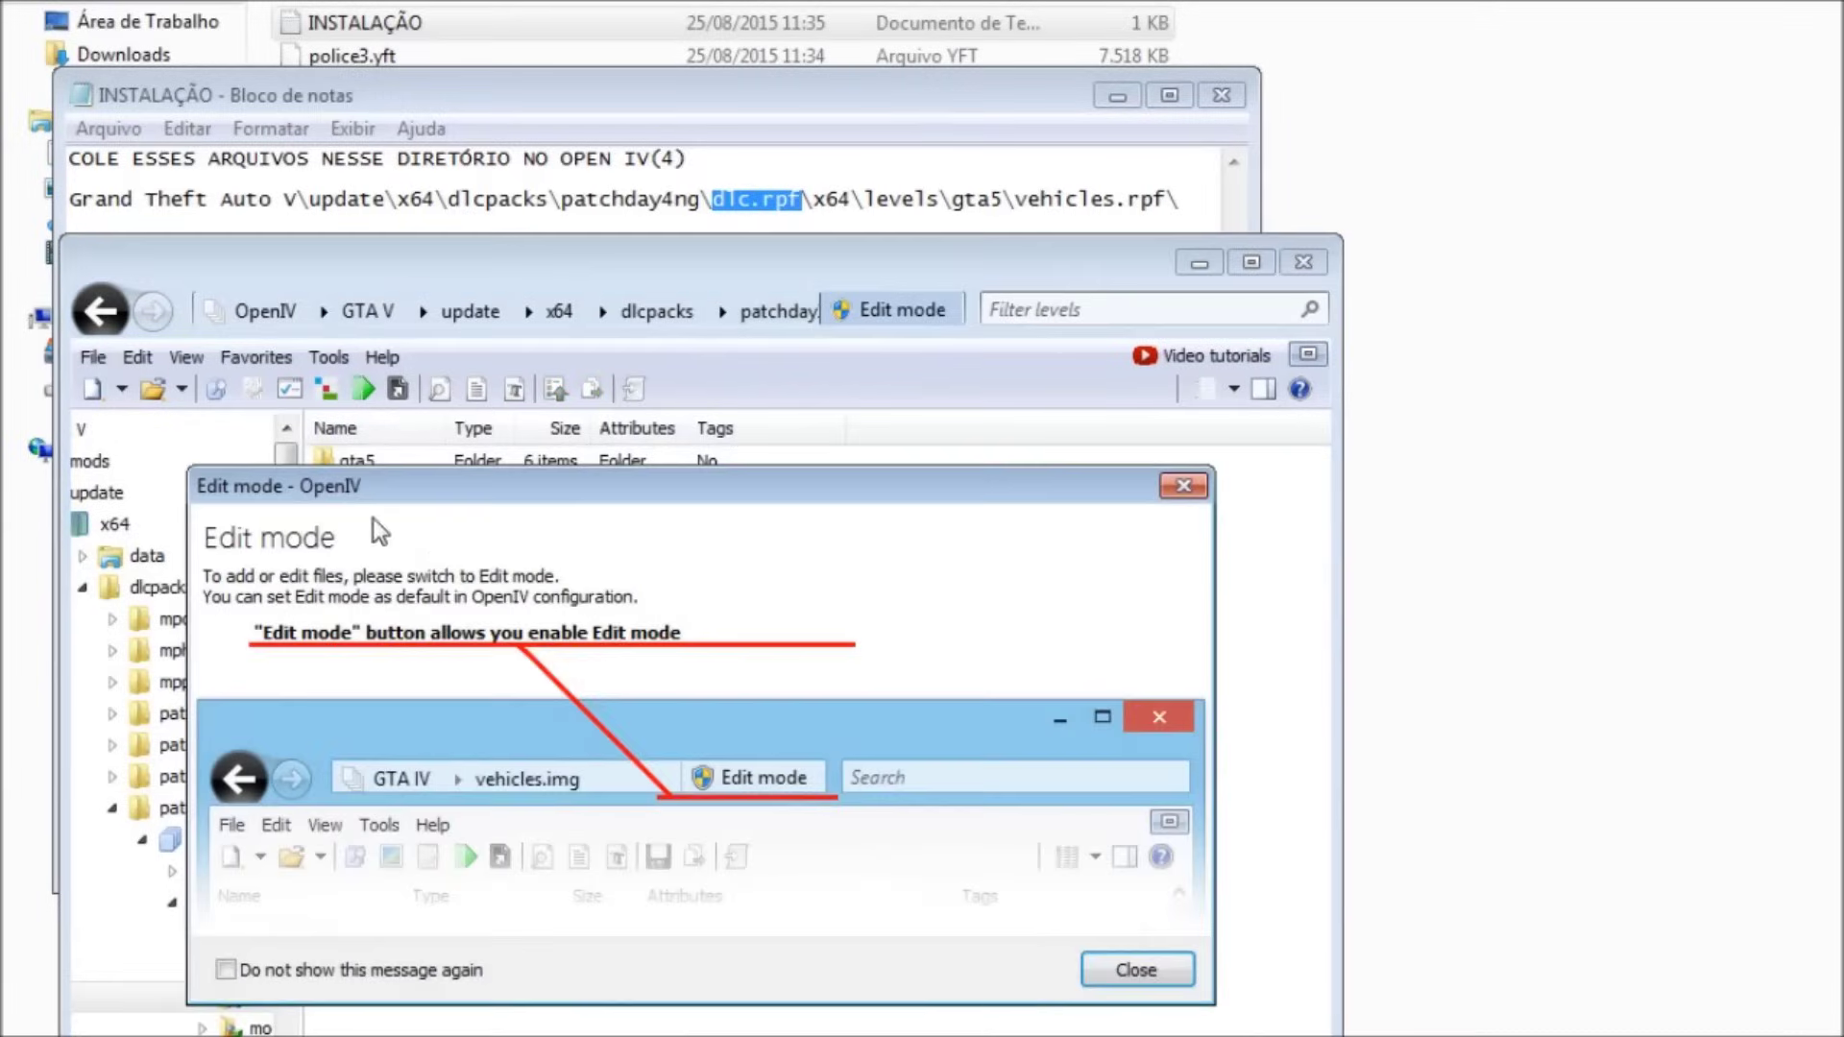
{"action": "left_click", "coordinate": [1137, 972]}
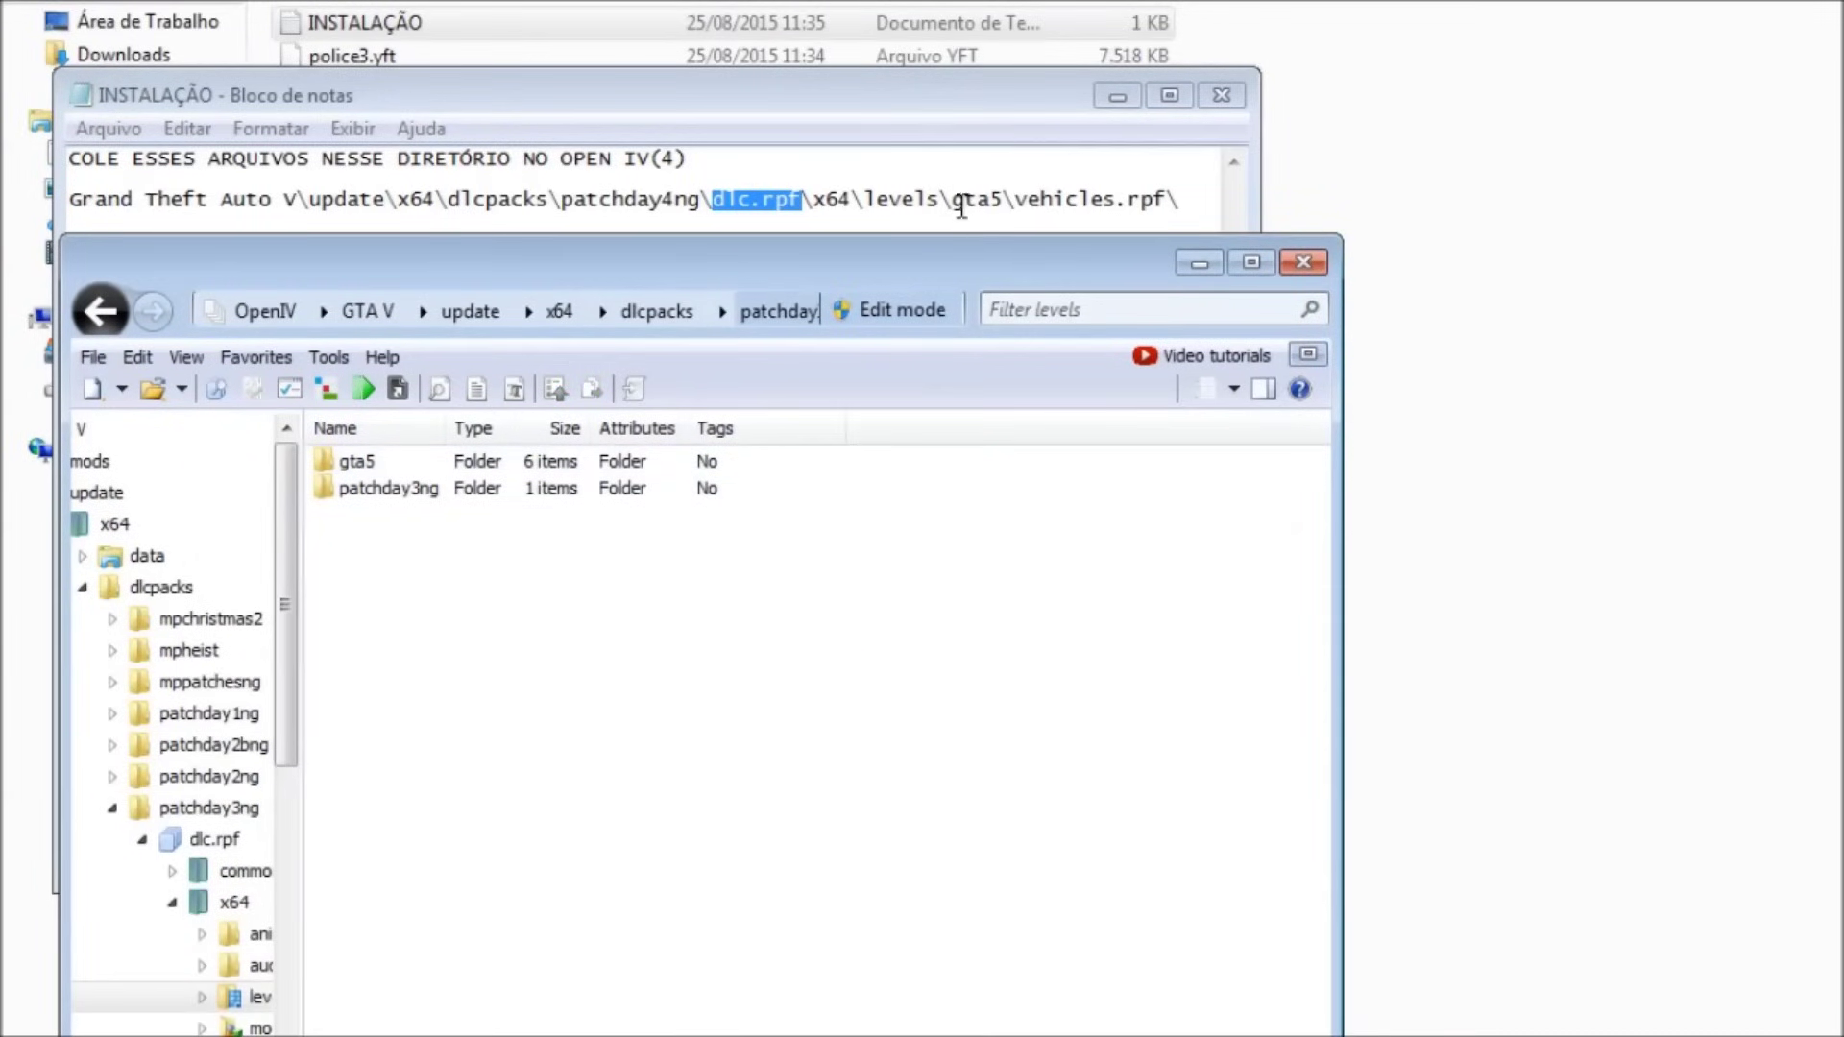
Highlight gta5 in the note's path, open the gta5 folder and its vehicles.rpf archive, and look through the archive's file list
{"action": "left_click_drag", "start_coordinate": [956, 199], "coordinate": [1007, 198]}
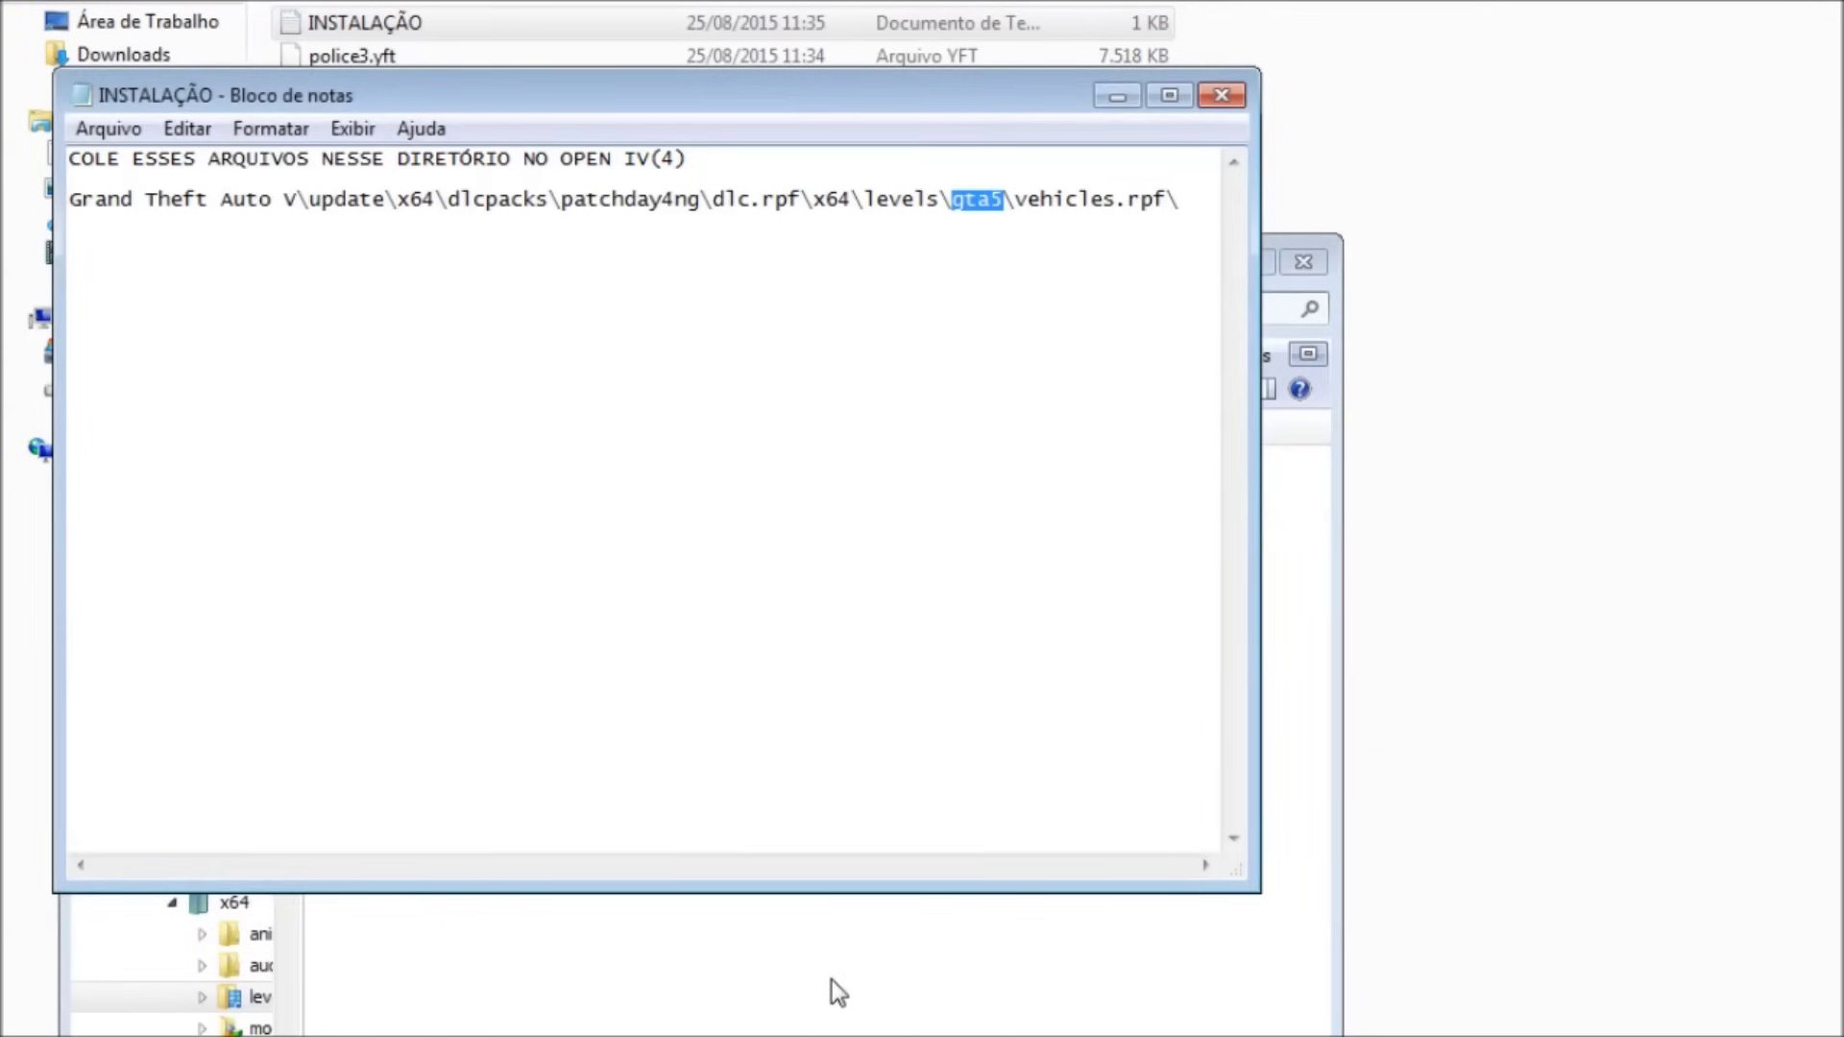
{"action": "left_click", "coordinate": [832, 977]}
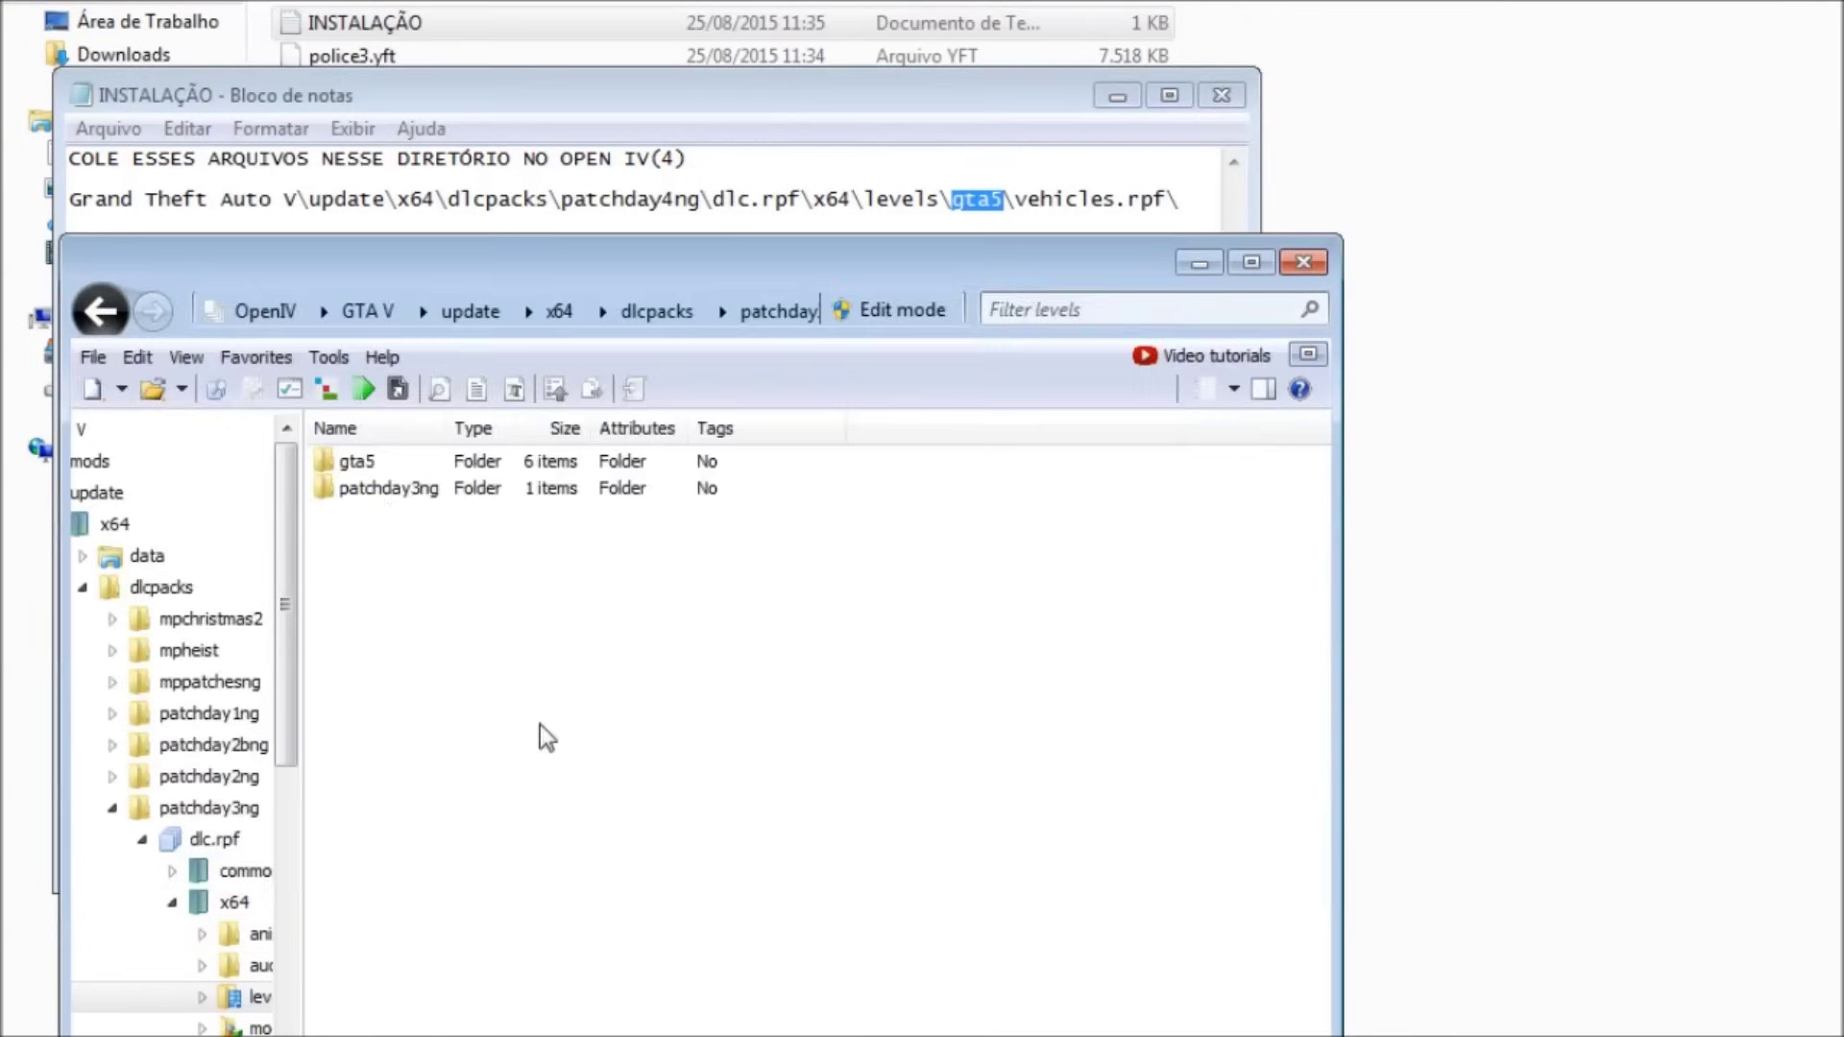
{"action": "double_click", "coordinate": [365, 465]}
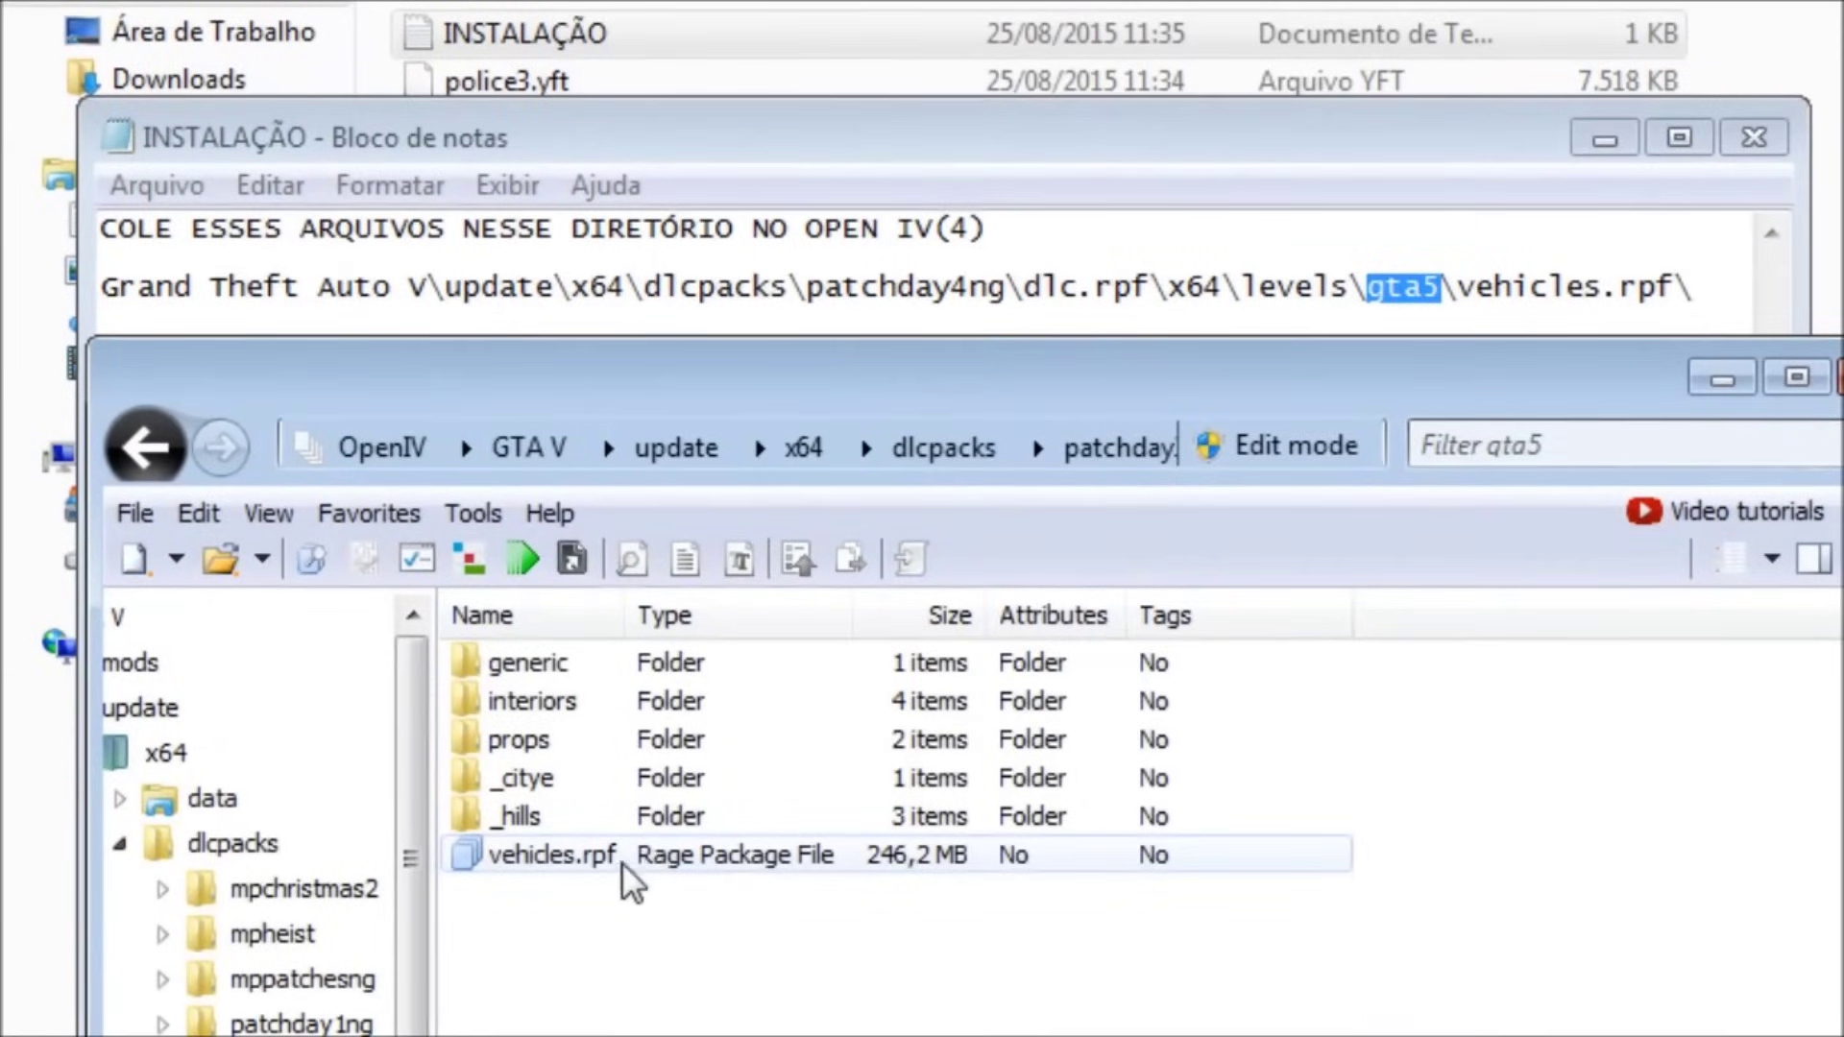
{"action": "left_click", "coordinate": [519, 859]}
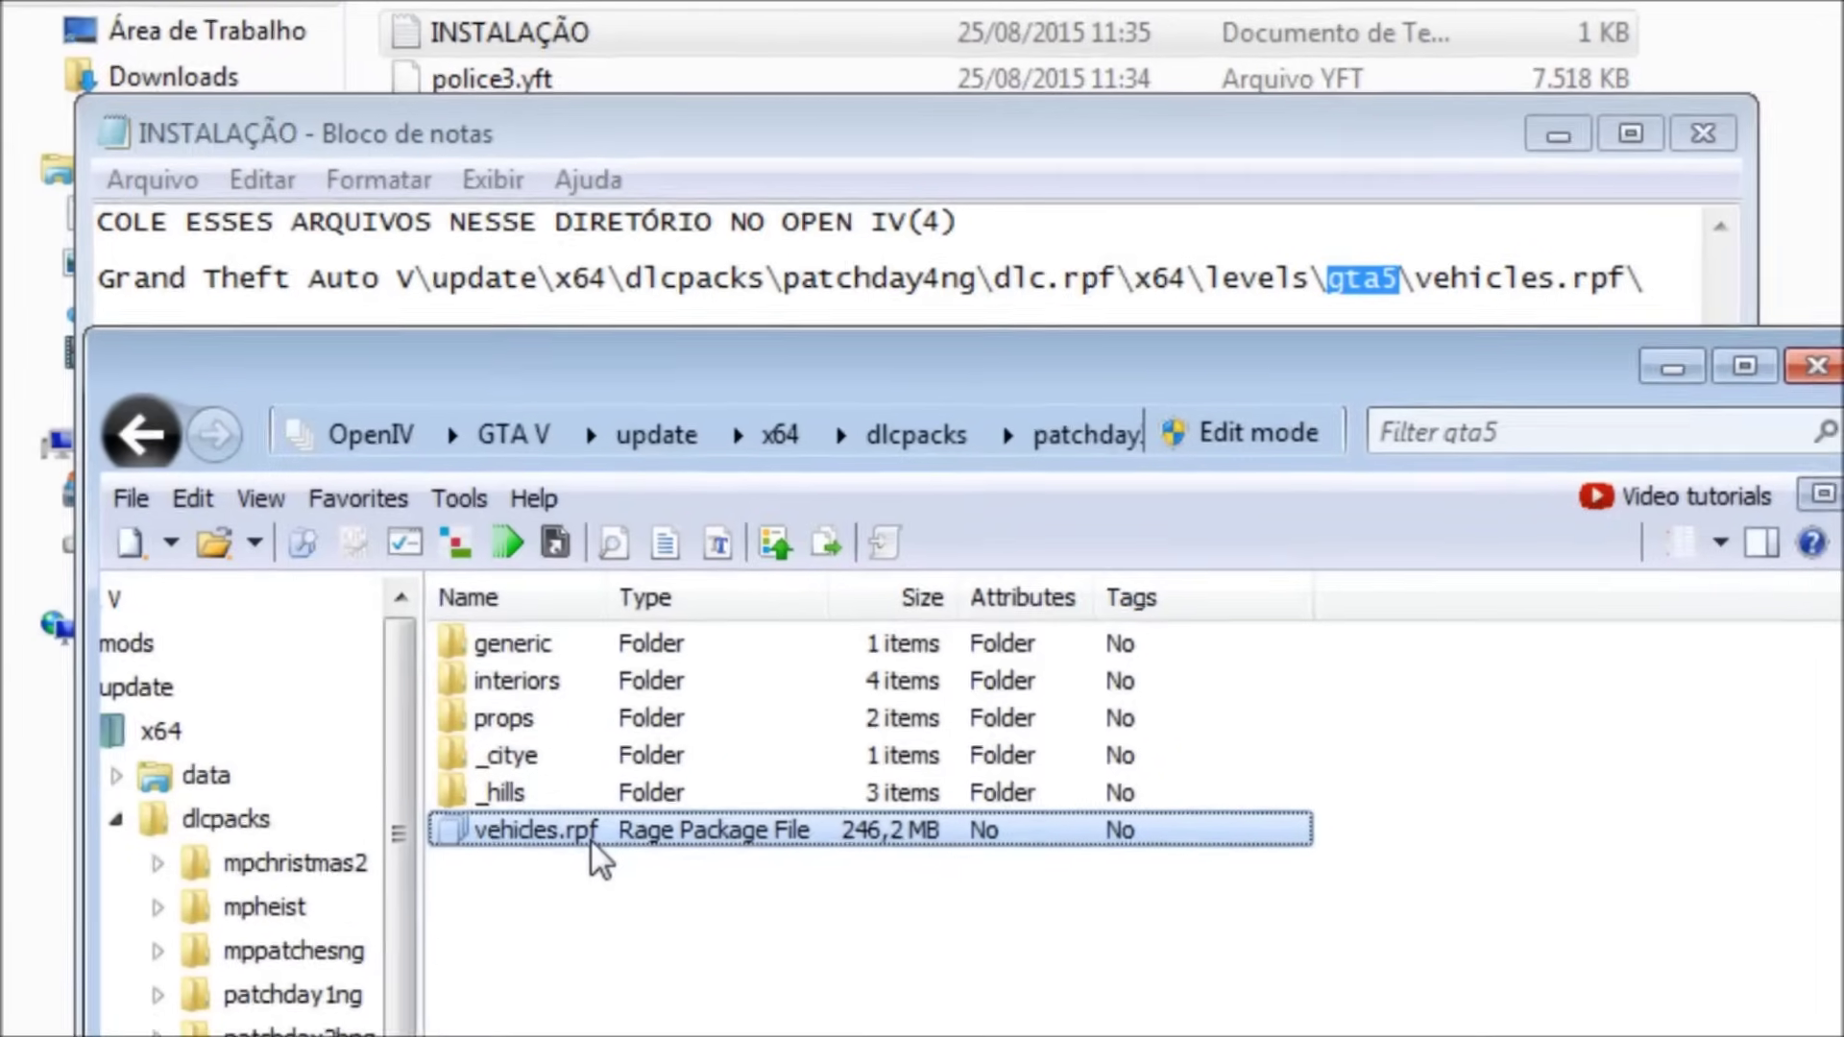
{"action": "double_click", "coordinate": [605, 857]}
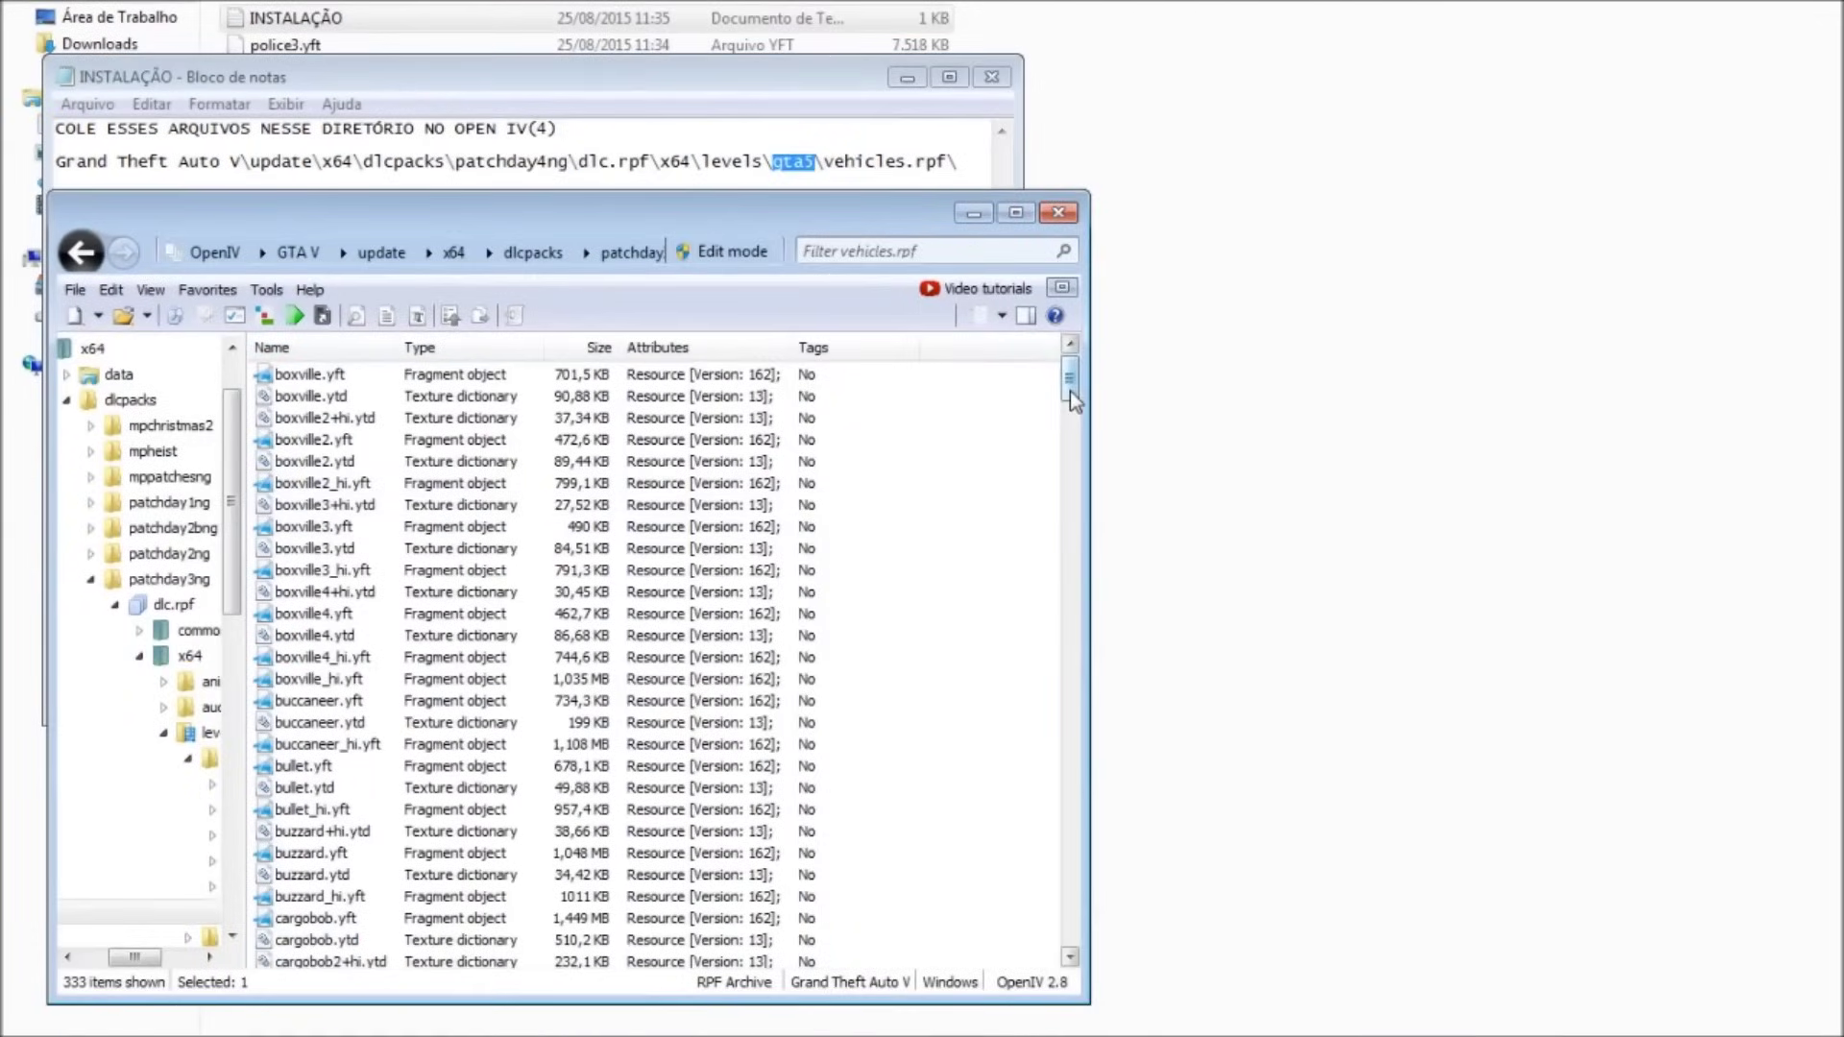
{"action": "scroll", "coordinate": [1073, 402], "scroll_direction": "down", "scroll_amount": 19}
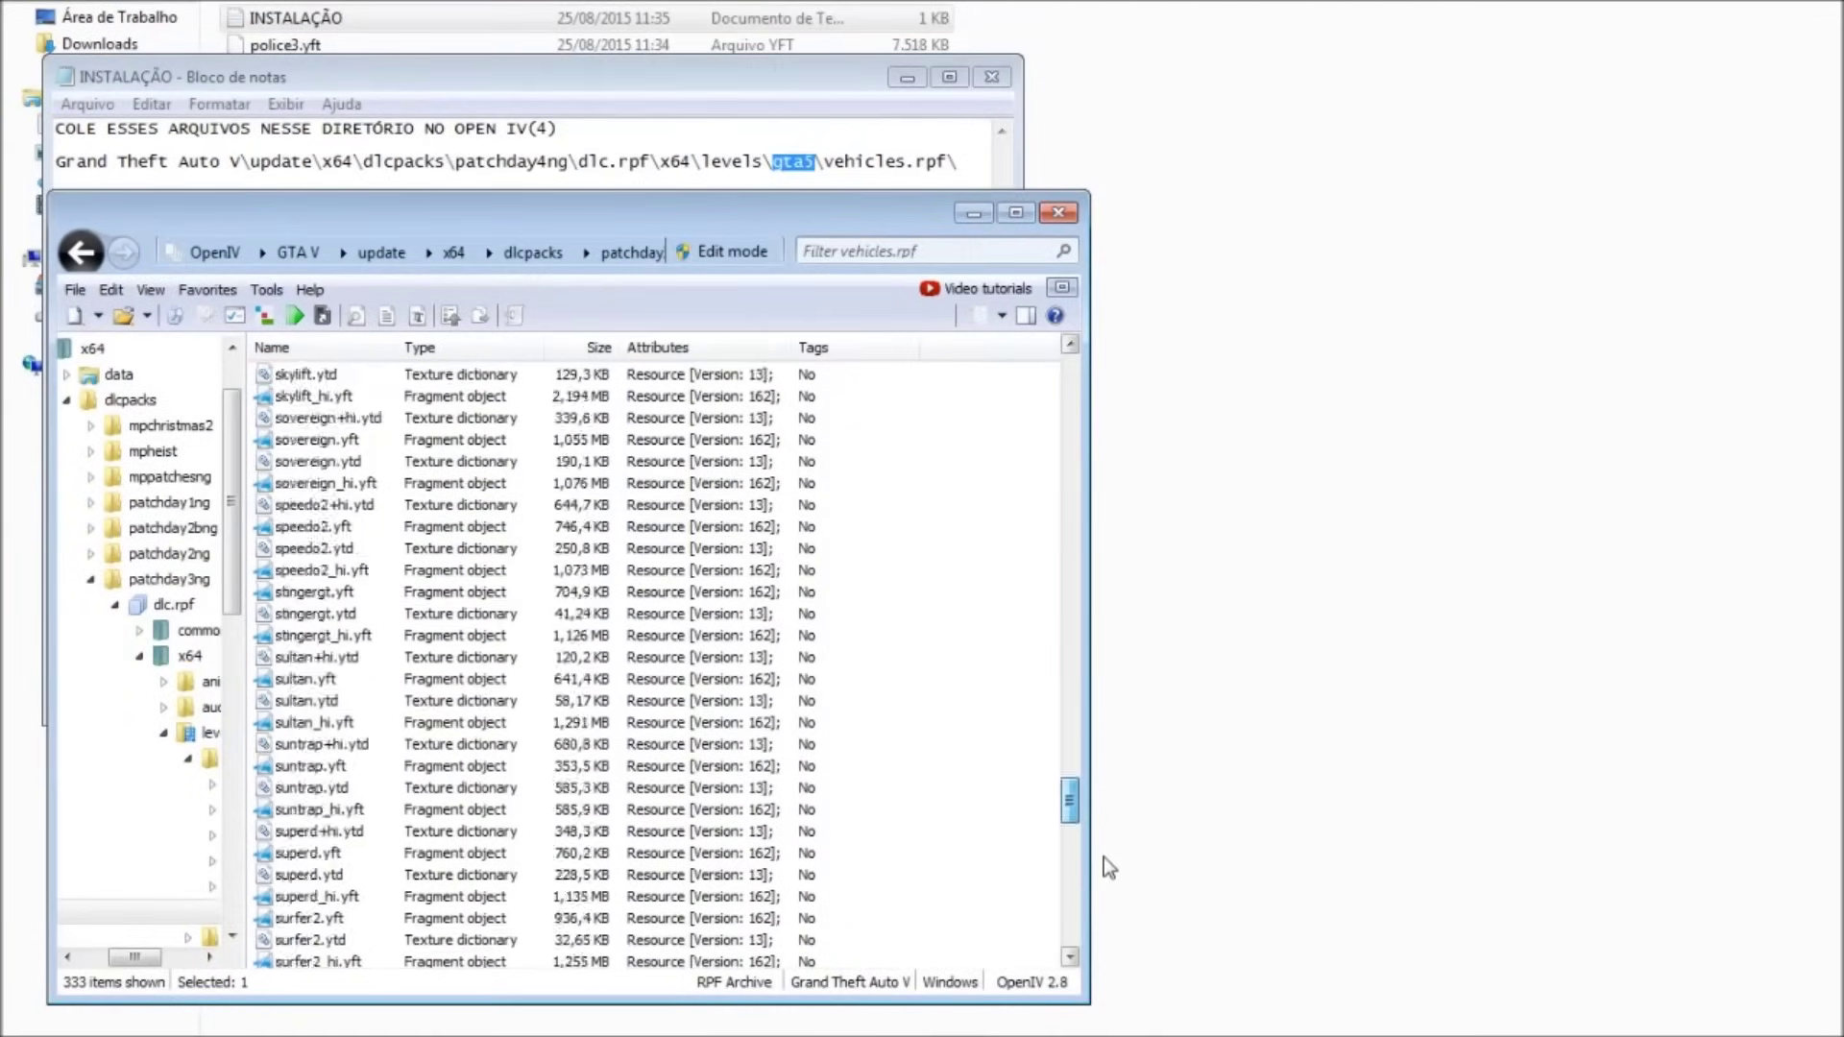
{"action": "left_click_drag", "start_coordinate": [1095, 464], "coordinate": [1076, 346]}
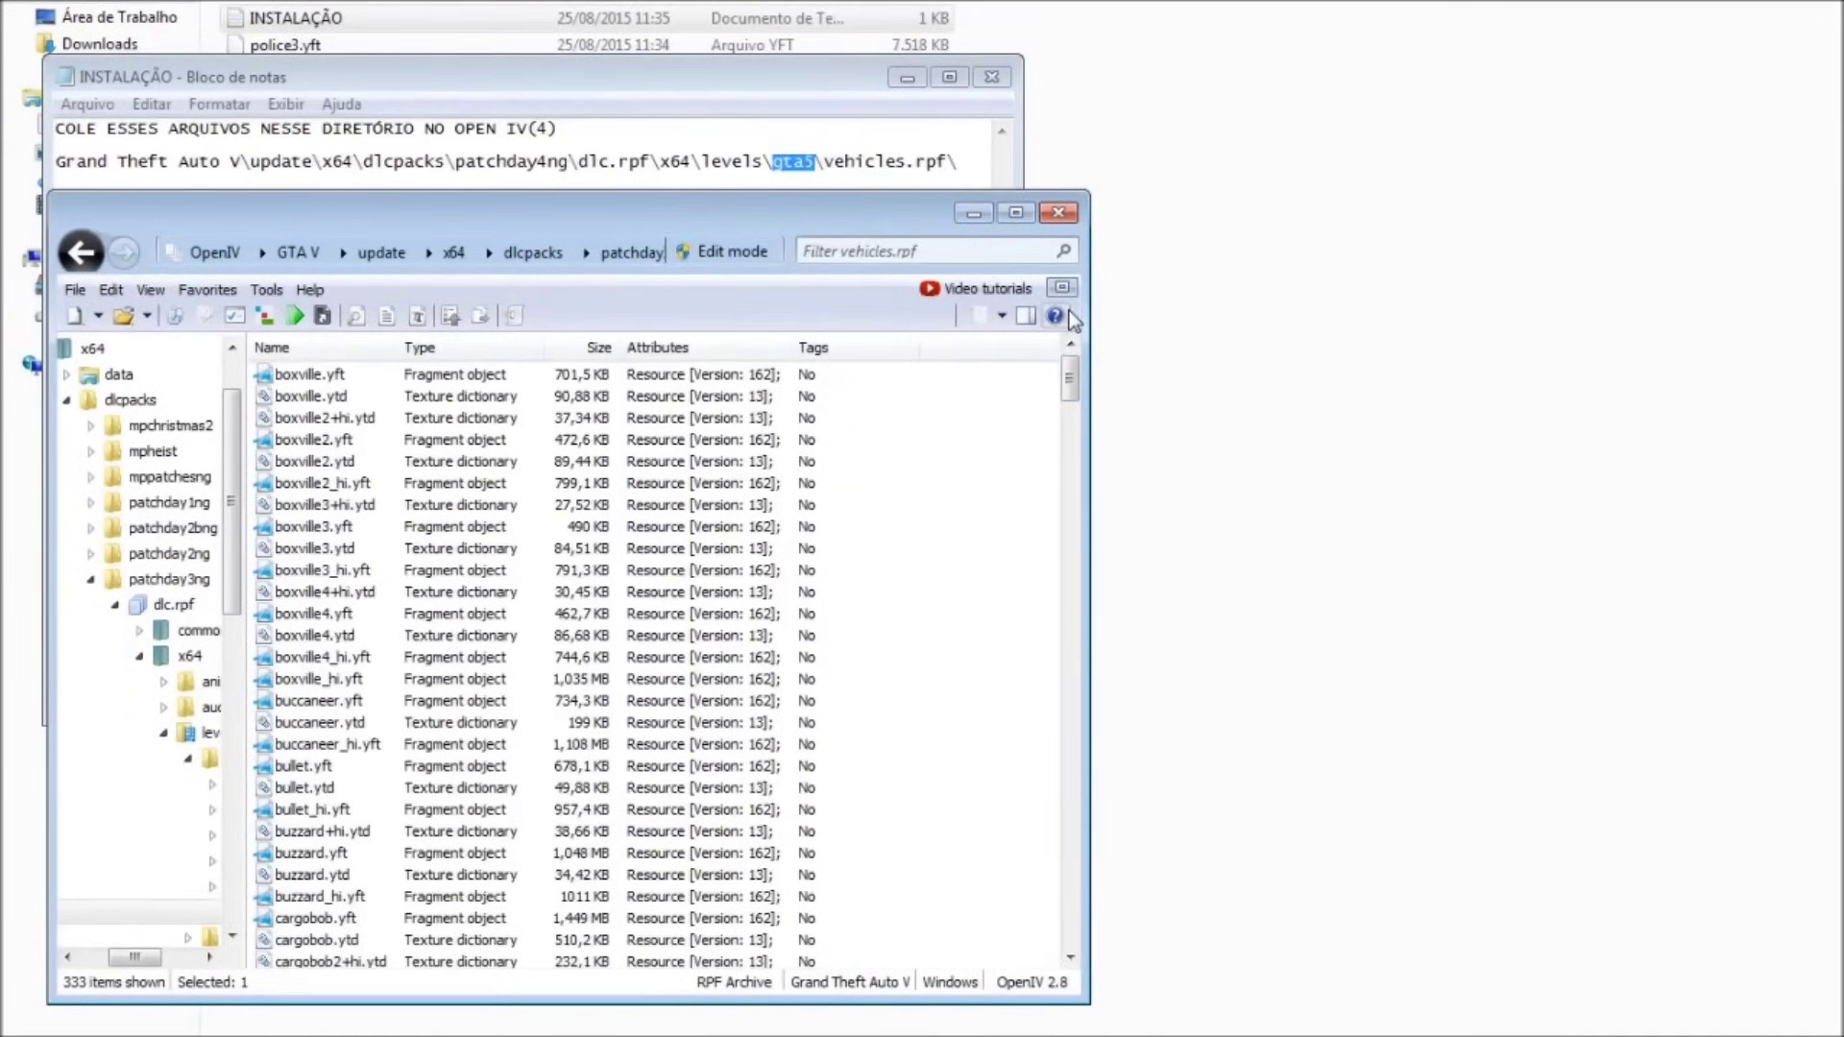
Minimize the INSTALAÇÃO note, turn on Edit mode for vehicles.rpf and accept the editing warning
{"action": "left_click", "coordinate": [908, 77]}
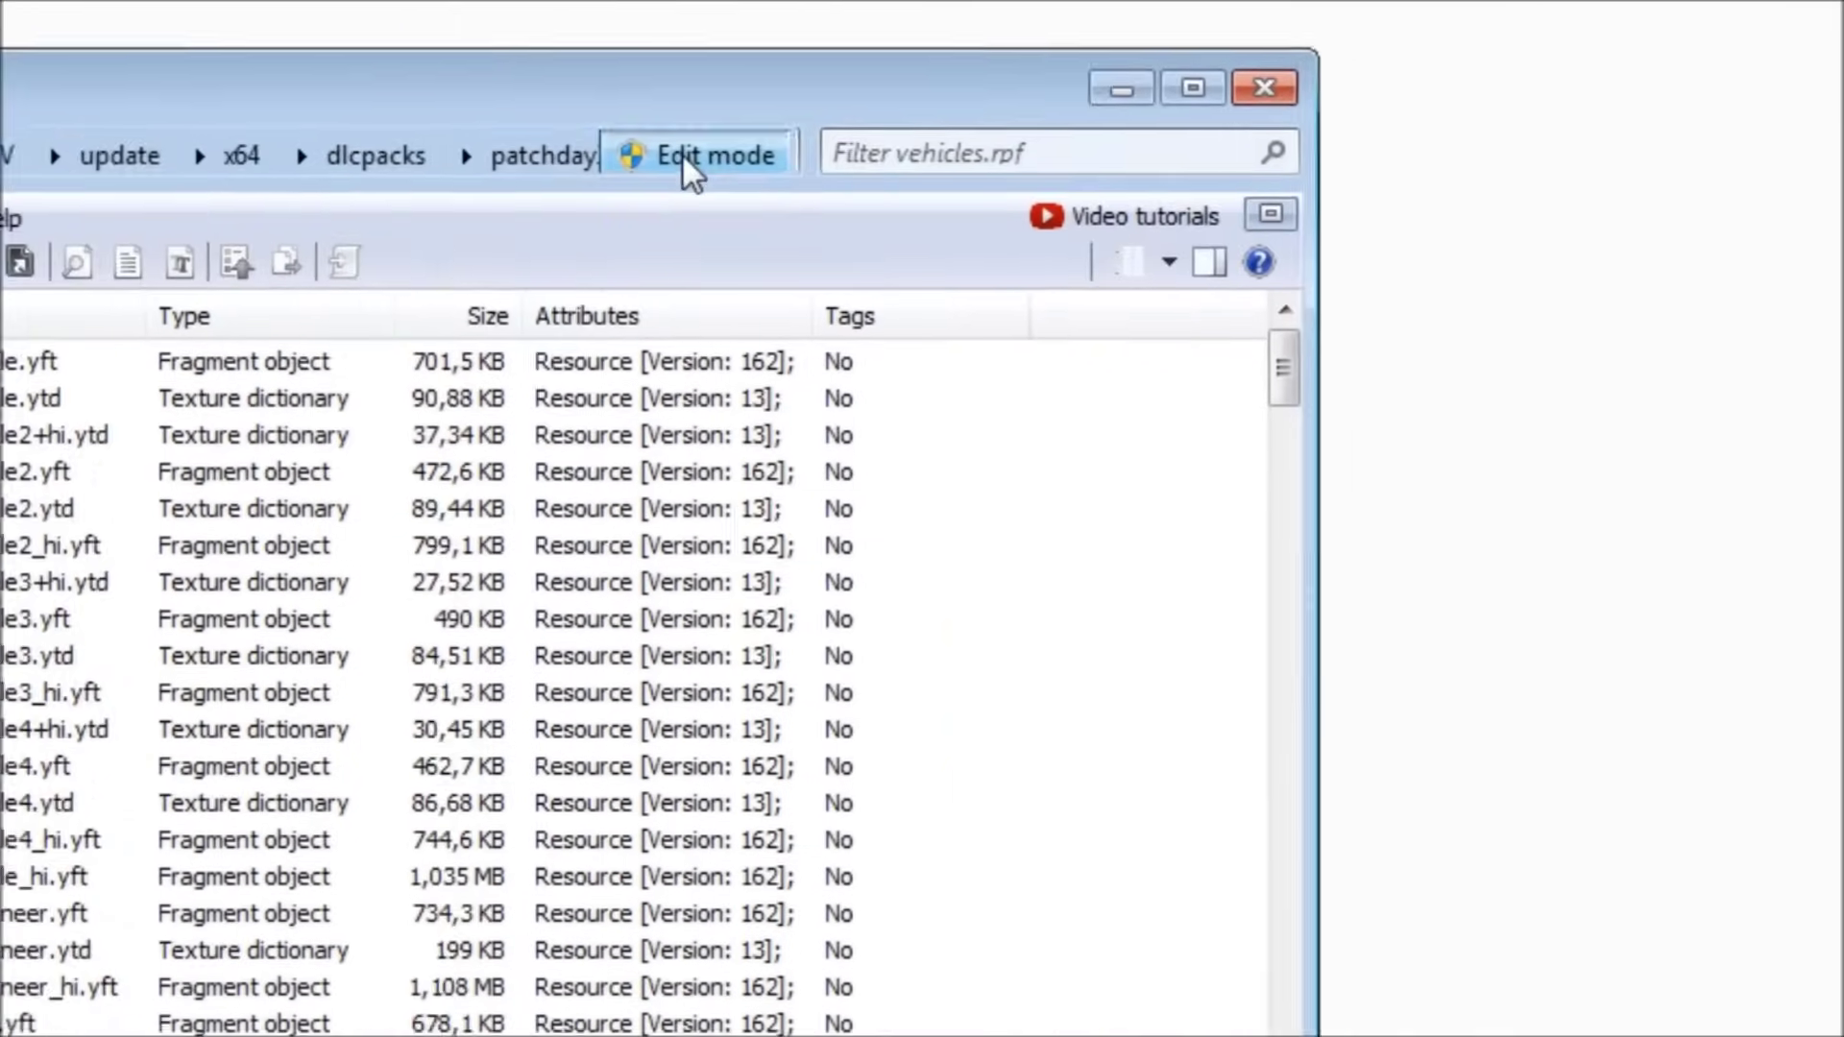
{"action": "left_click", "coordinate": [1152, 328]}
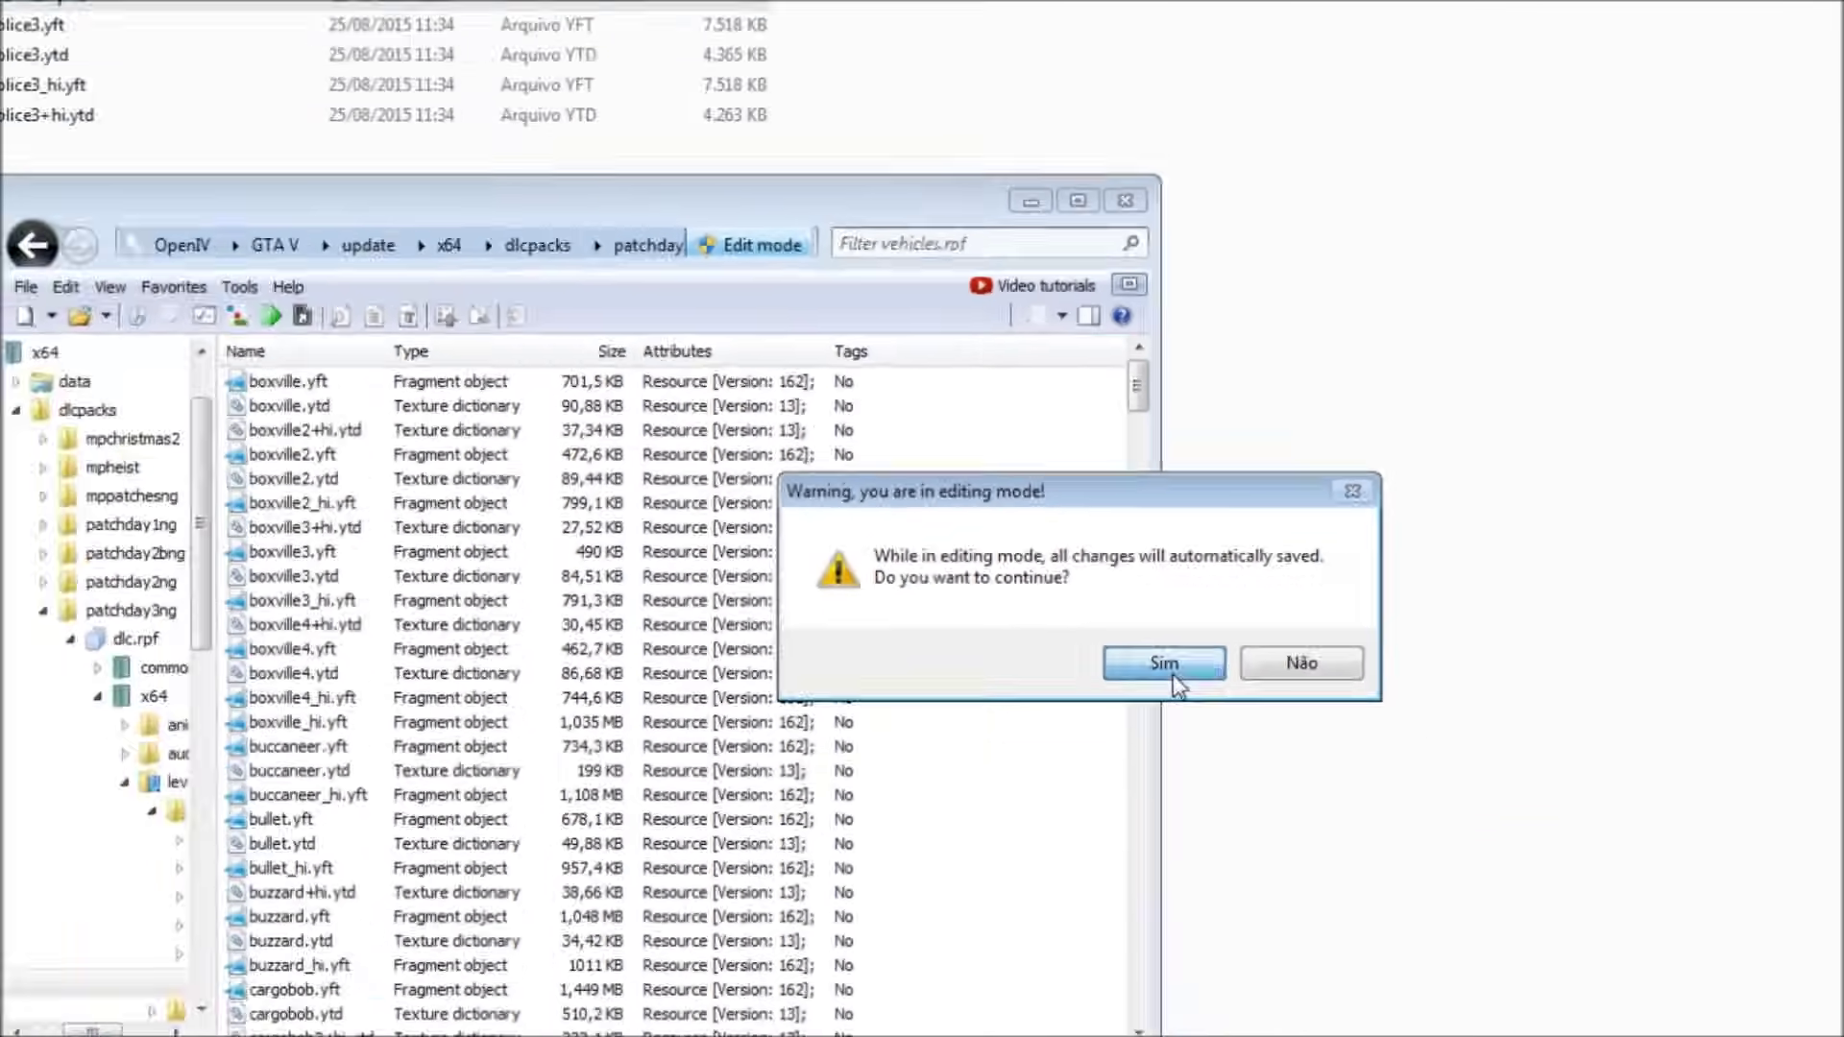
{"action": "left_click", "coordinate": [1201, 741]}
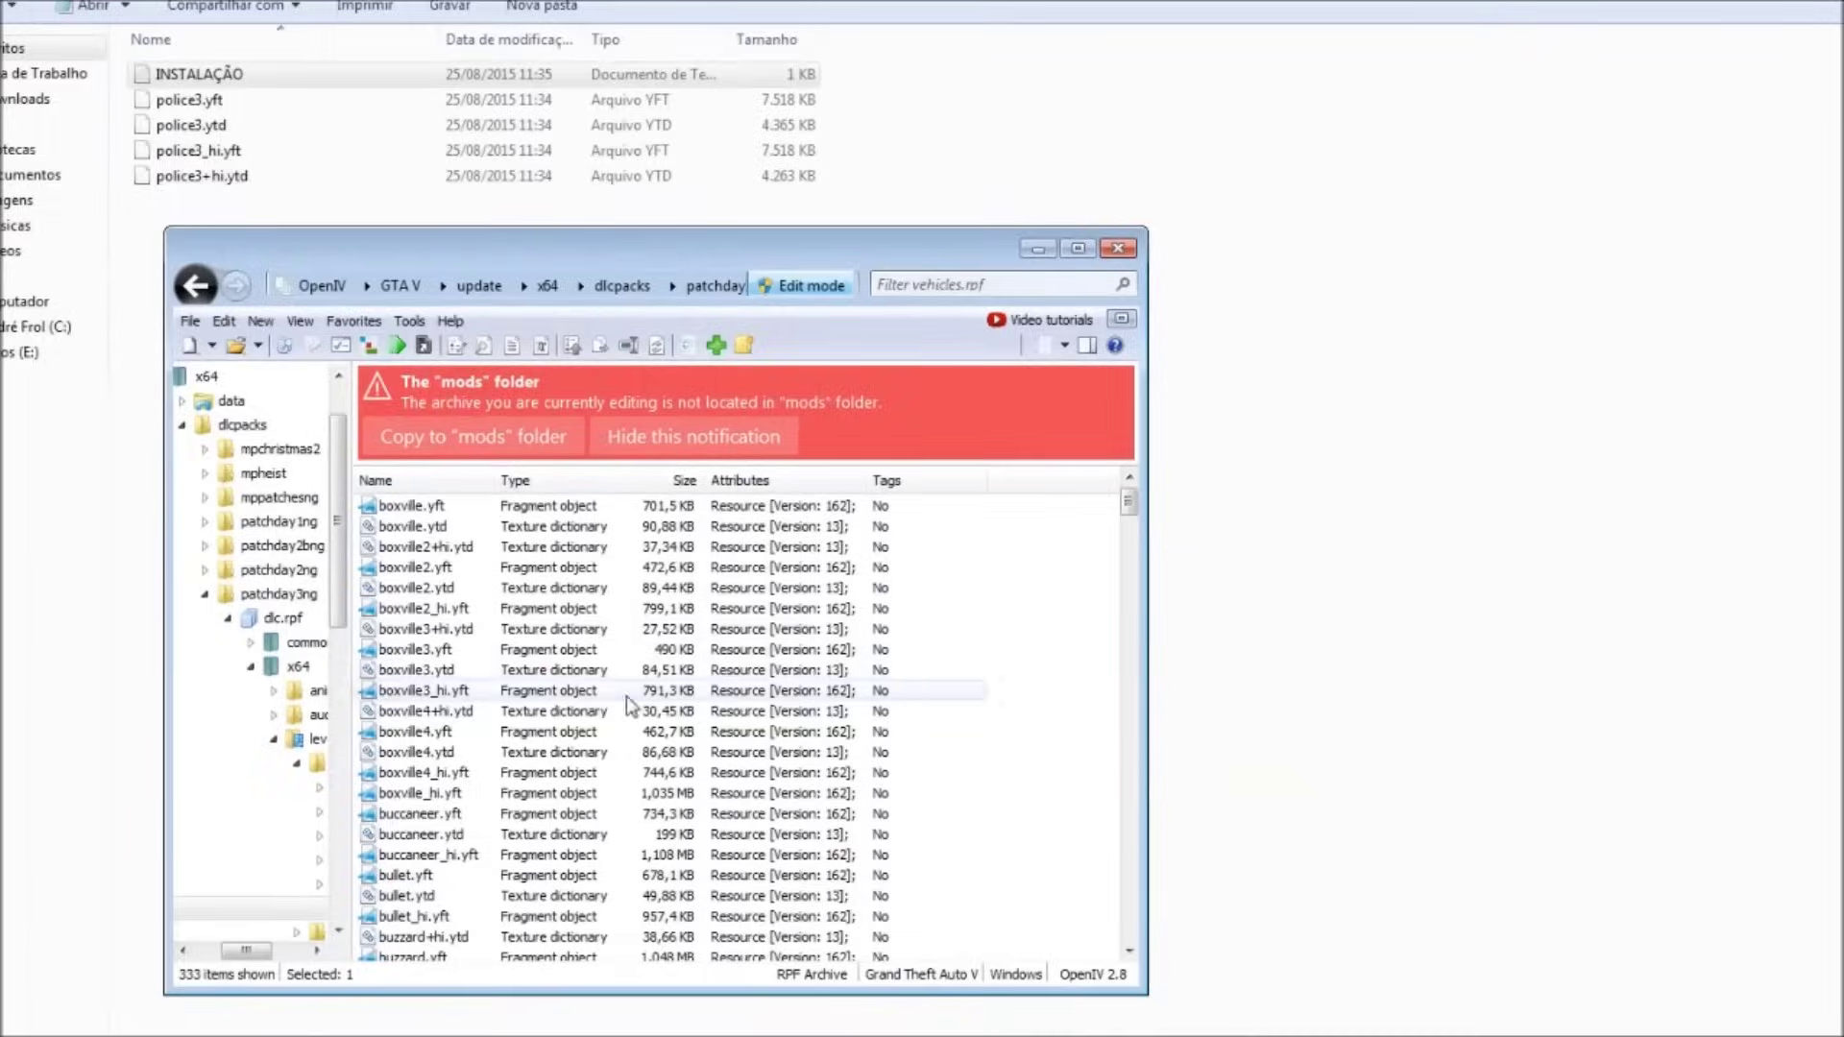
Select the four police3 files in the mod folder and transfer them to the open vehicles.rpf archive in OpenIV
{"action": "left_click_drag", "start_coordinate": [207, 214], "coordinate": [191, 102]}
{"action": "left_click_drag", "start_coordinate": [551, 296], "coordinate": [232, 96]}
{"action": "left_click_drag", "start_coordinate": [433, 265], "coordinate": [210, 94]}
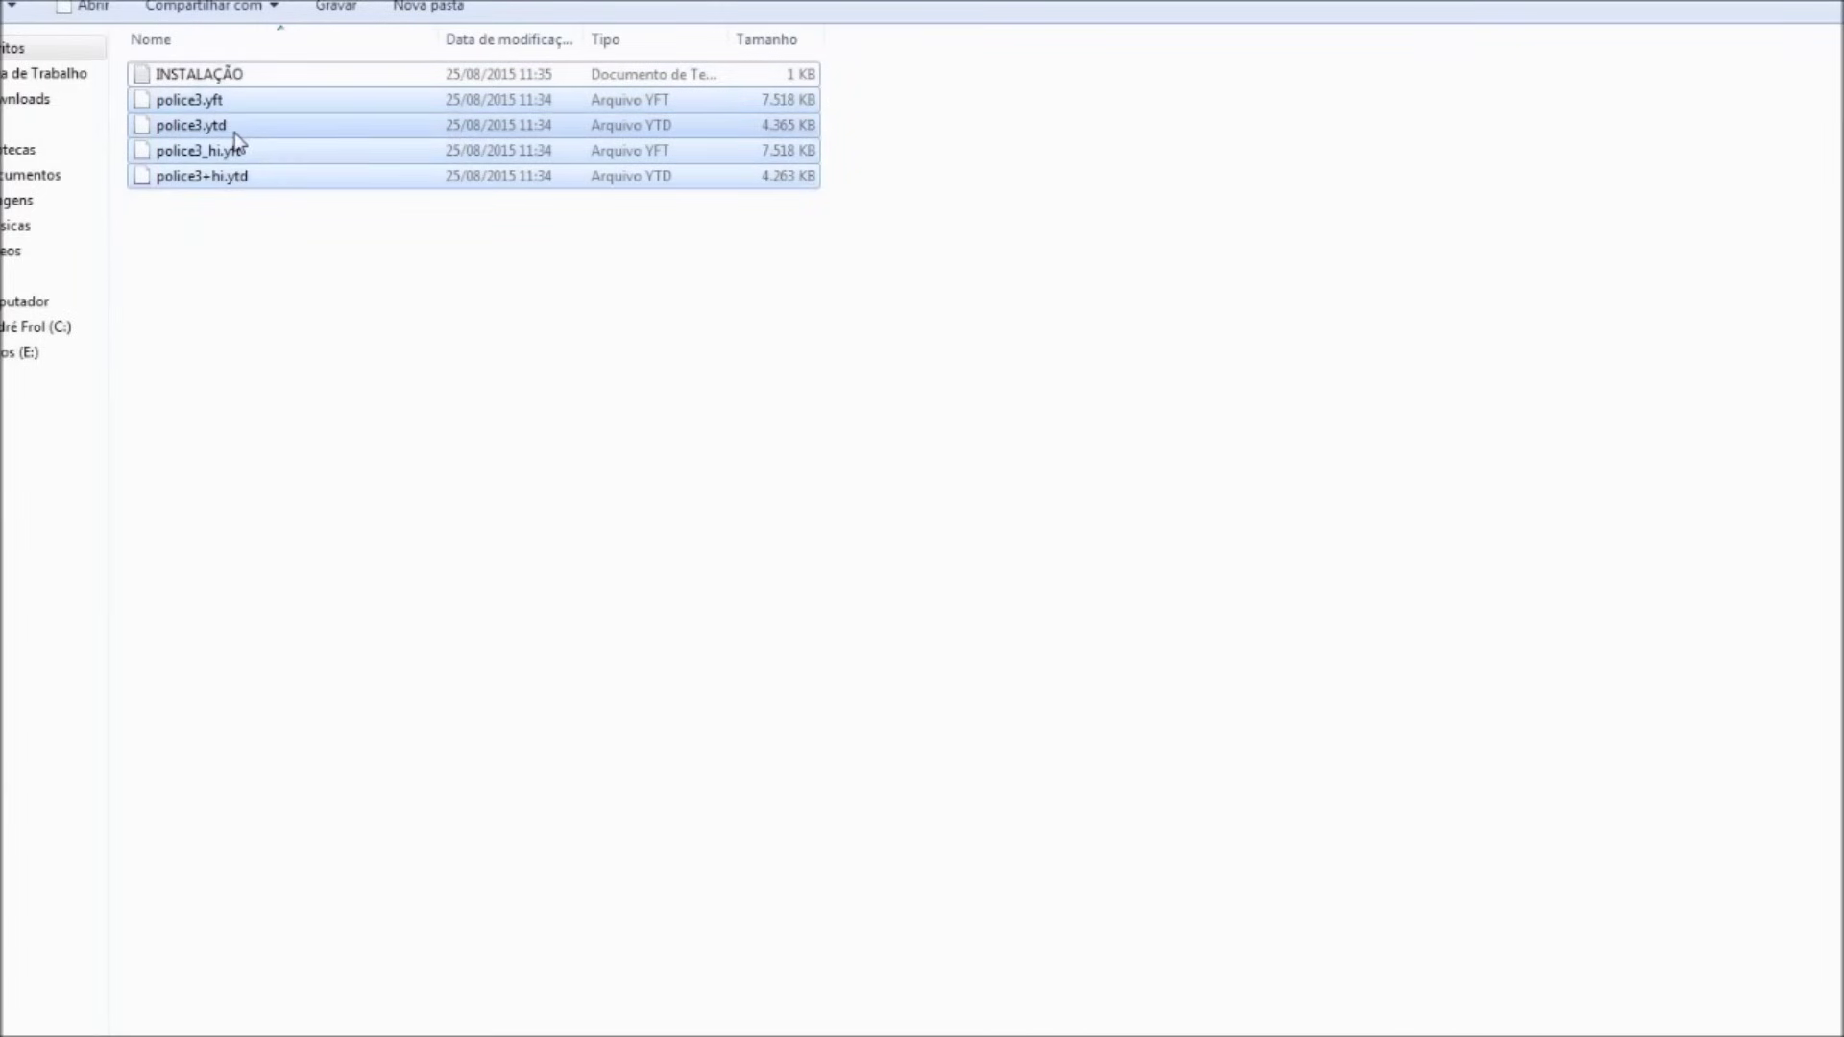
{"action": "left_click_drag", "start_coordinate": [344, 245], "coordinate": [179, 108]}
{"action": "mouse_move", "coordinate": [261, 240]}
{"action": "left_mouse_down"}
{"action": "mouse_move", "coordinate": [156, 119]}
{"action": "mouse_move", "coordinate": [589, 605]}
{"action": "mouse_move", "coordinate": [785, 1018]}
{"action": "mouse_move", "coordinate": [700, 997]}
{"action": "mouse_move", "coordinate": [271, 235]}
{"action": "left_mouse_up"}
{"action": "left_click_drag", "start_coordinate": [758, 1033], "coordinate": [722, 598]}
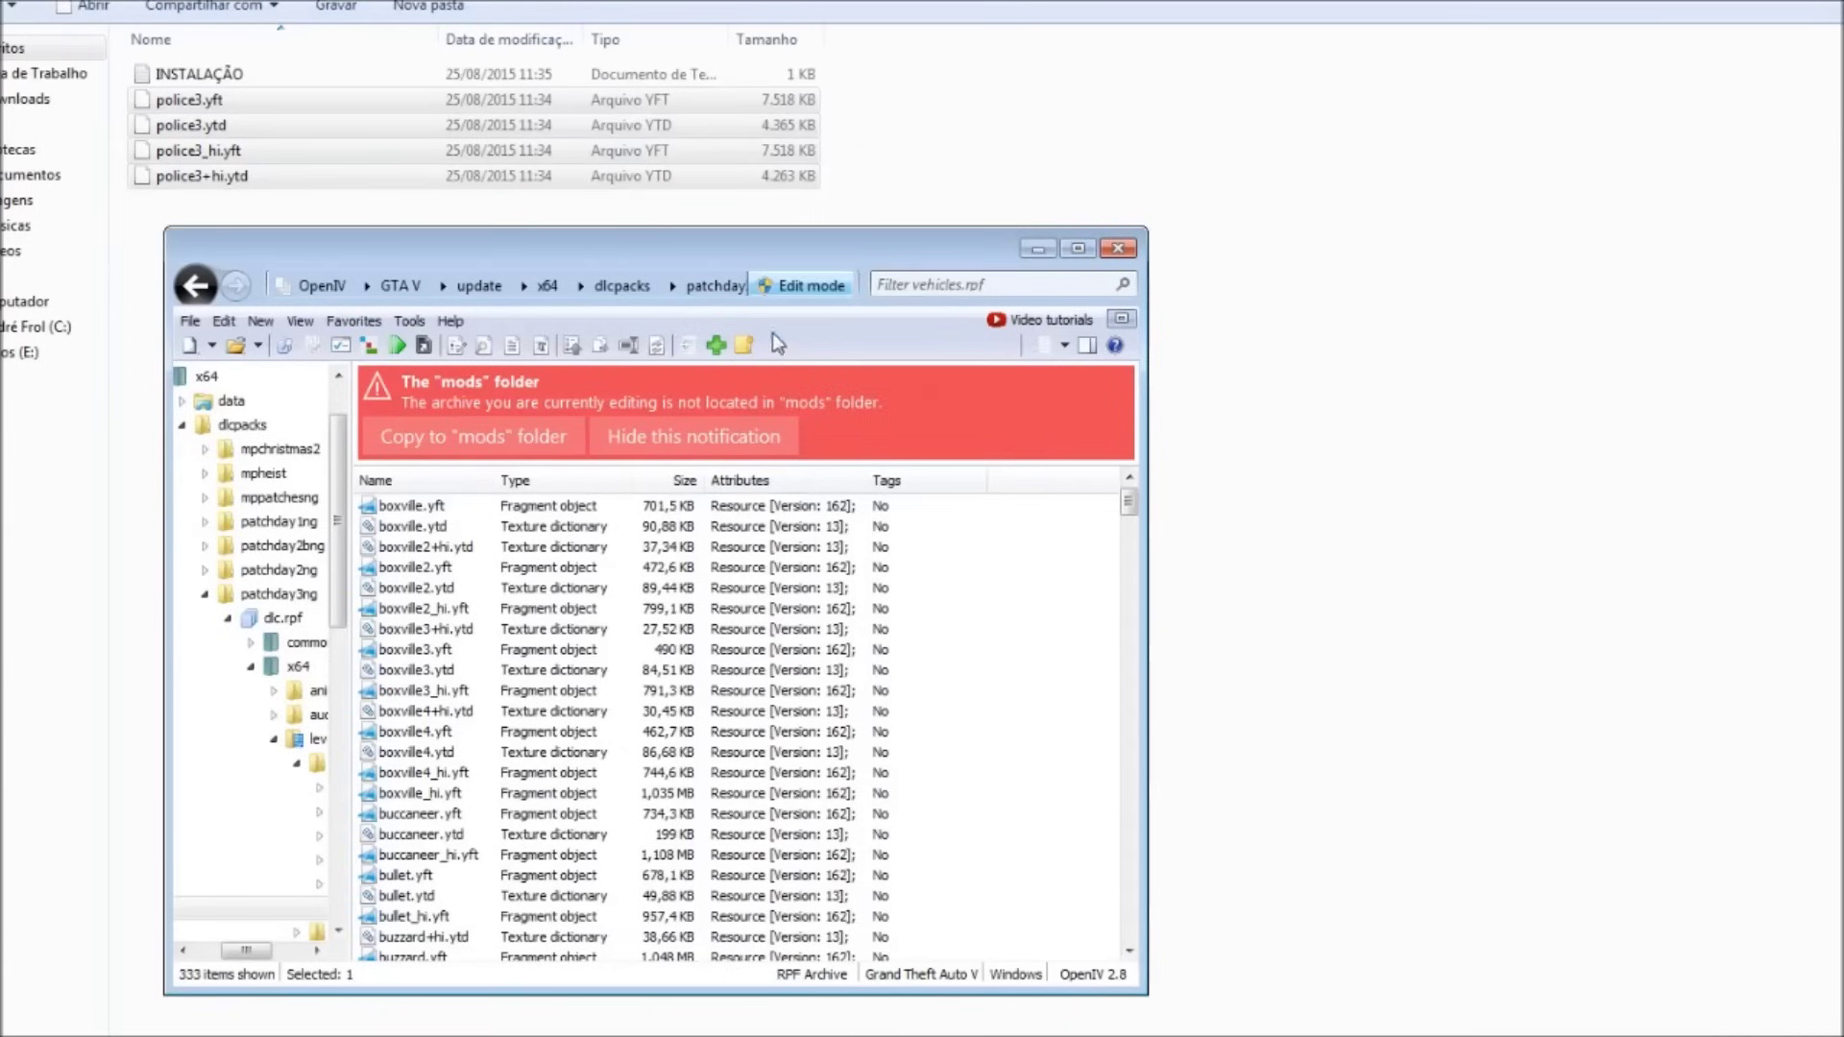
Turn off Edit mode and close OpenIV
{"action": "left_click", "coordinate": [780, 293]}
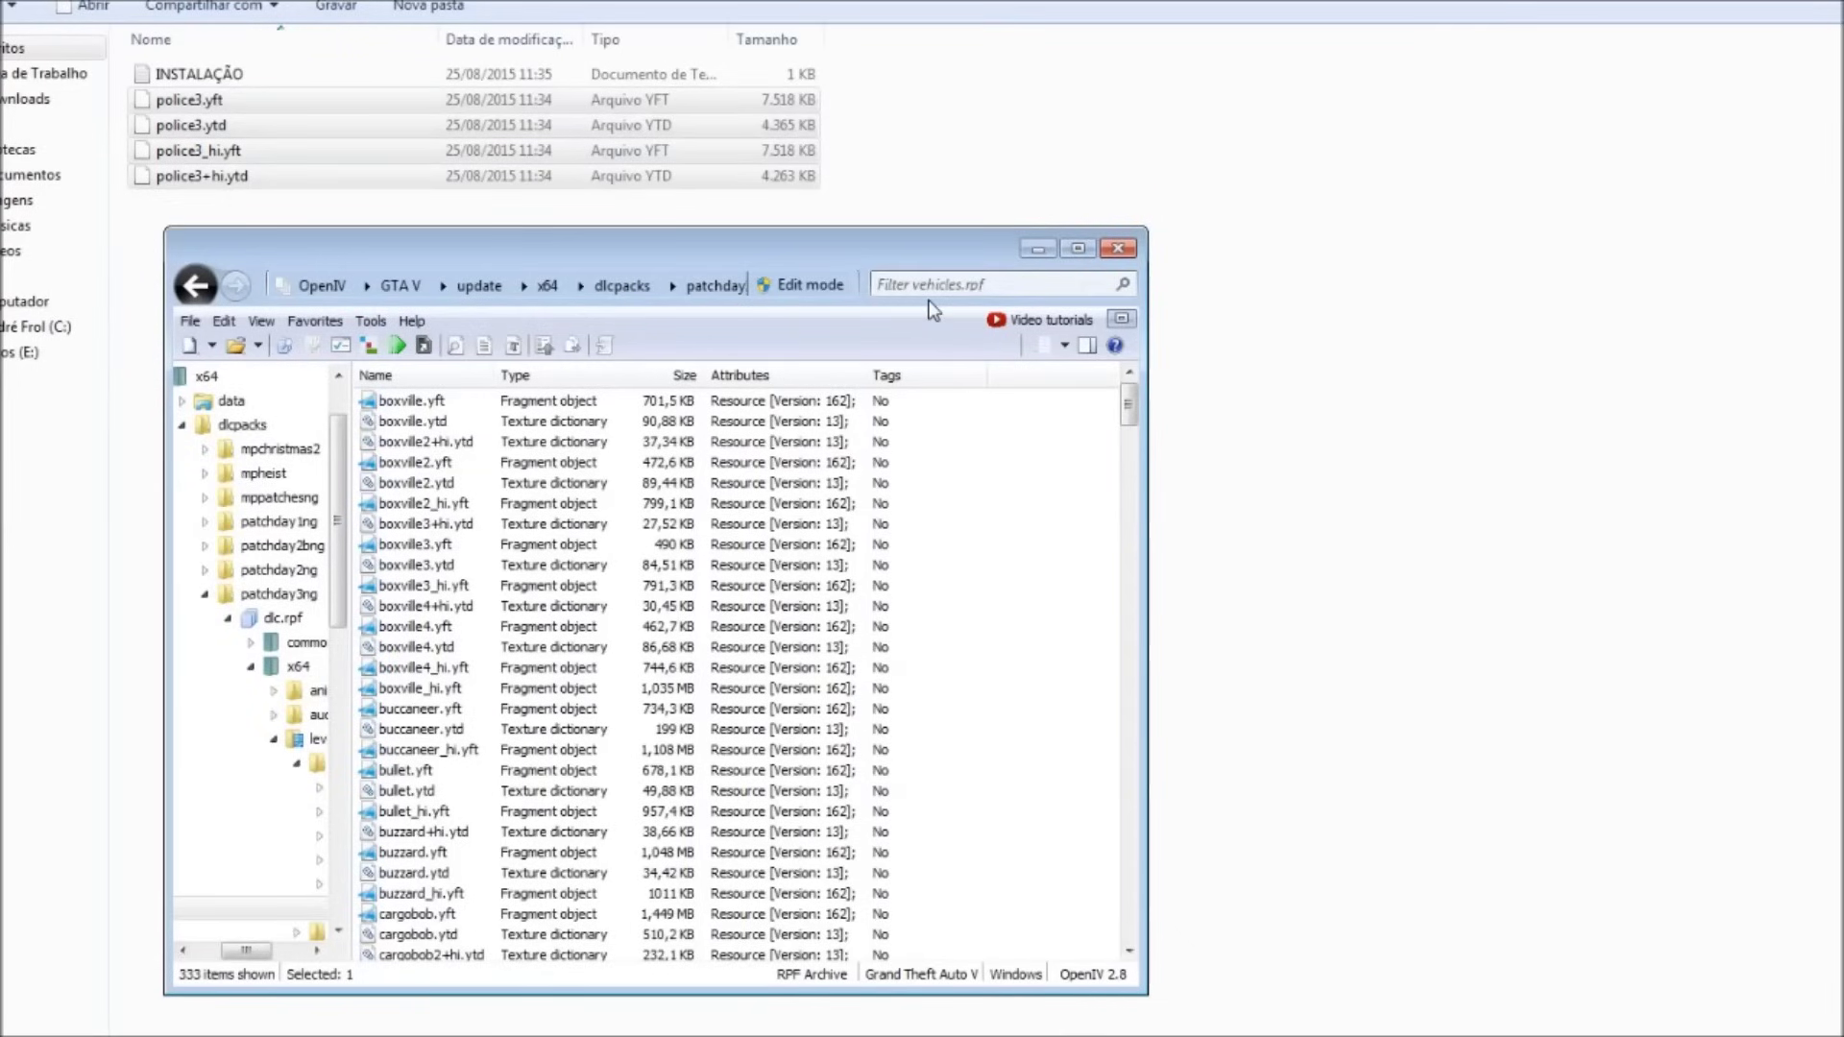
{"action": "left_click", "coordinate": [1125, 254]}
{"action": "left_click_drag", "start_coordinate": [903, 443], "coordinate": [213, 76]}
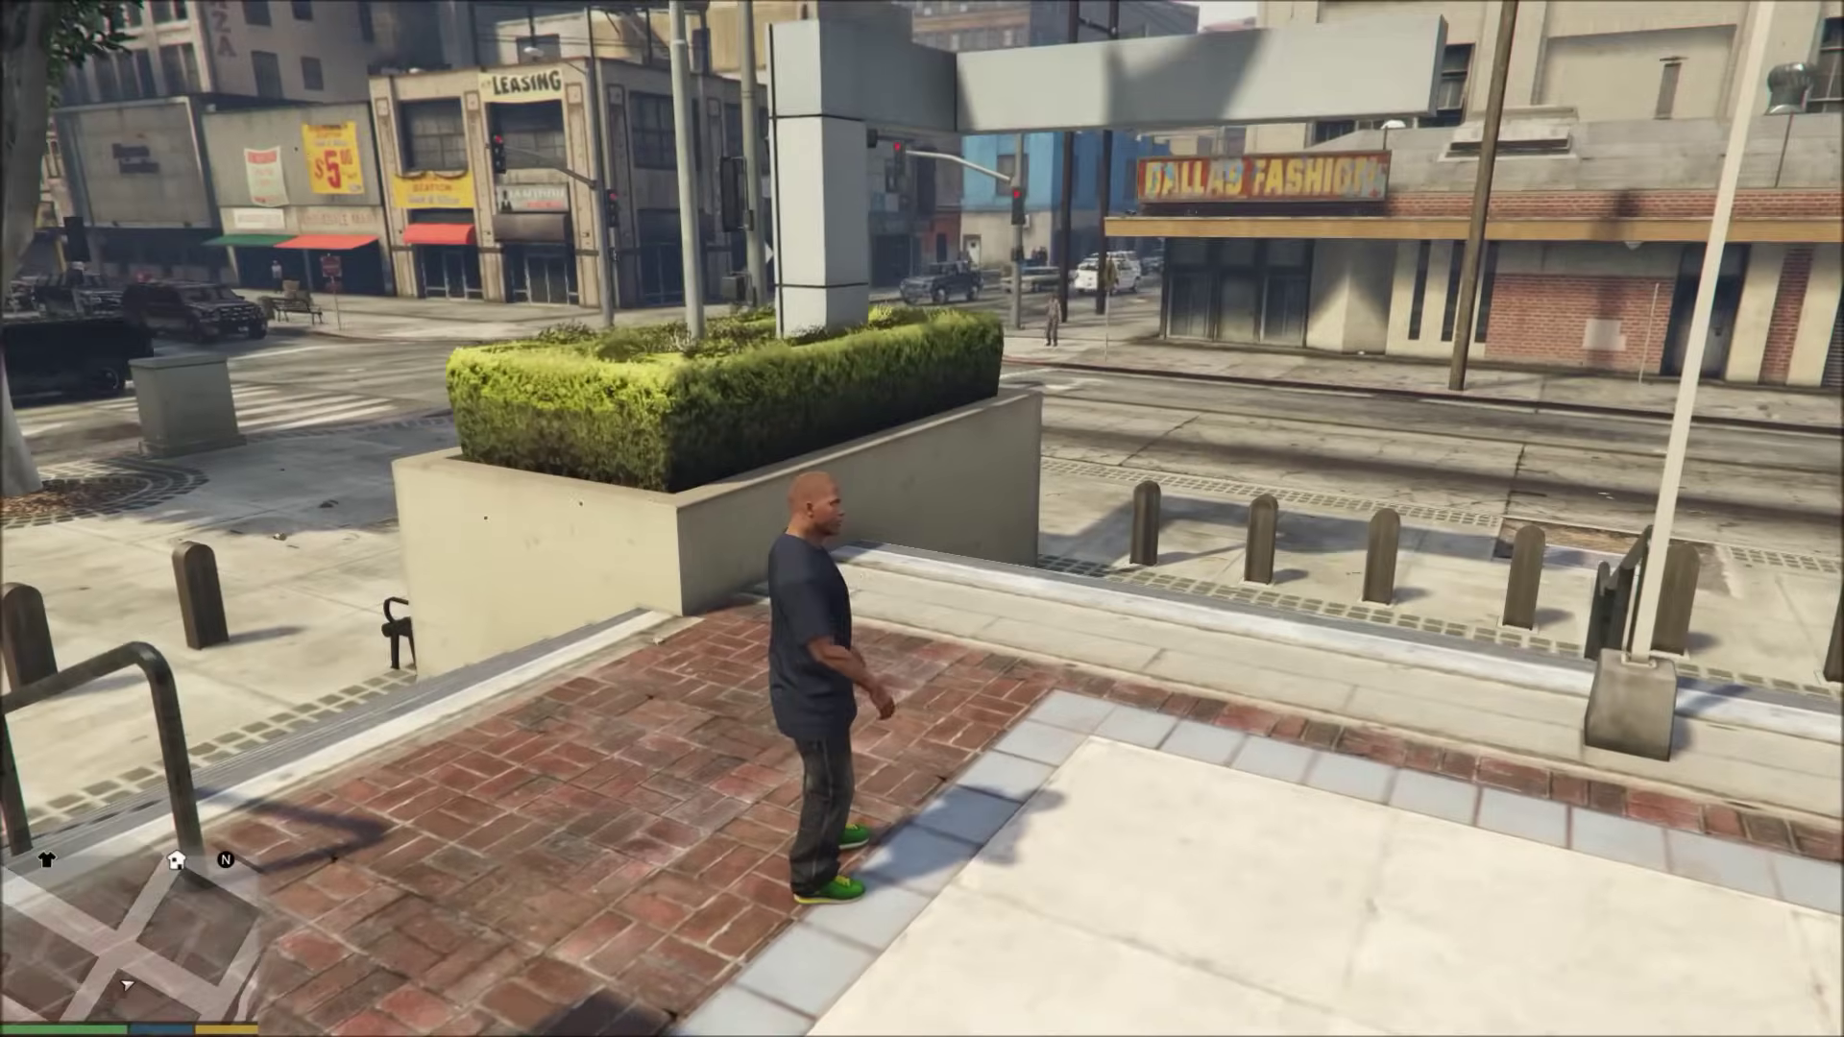
{"action": "key", "text": "w"}
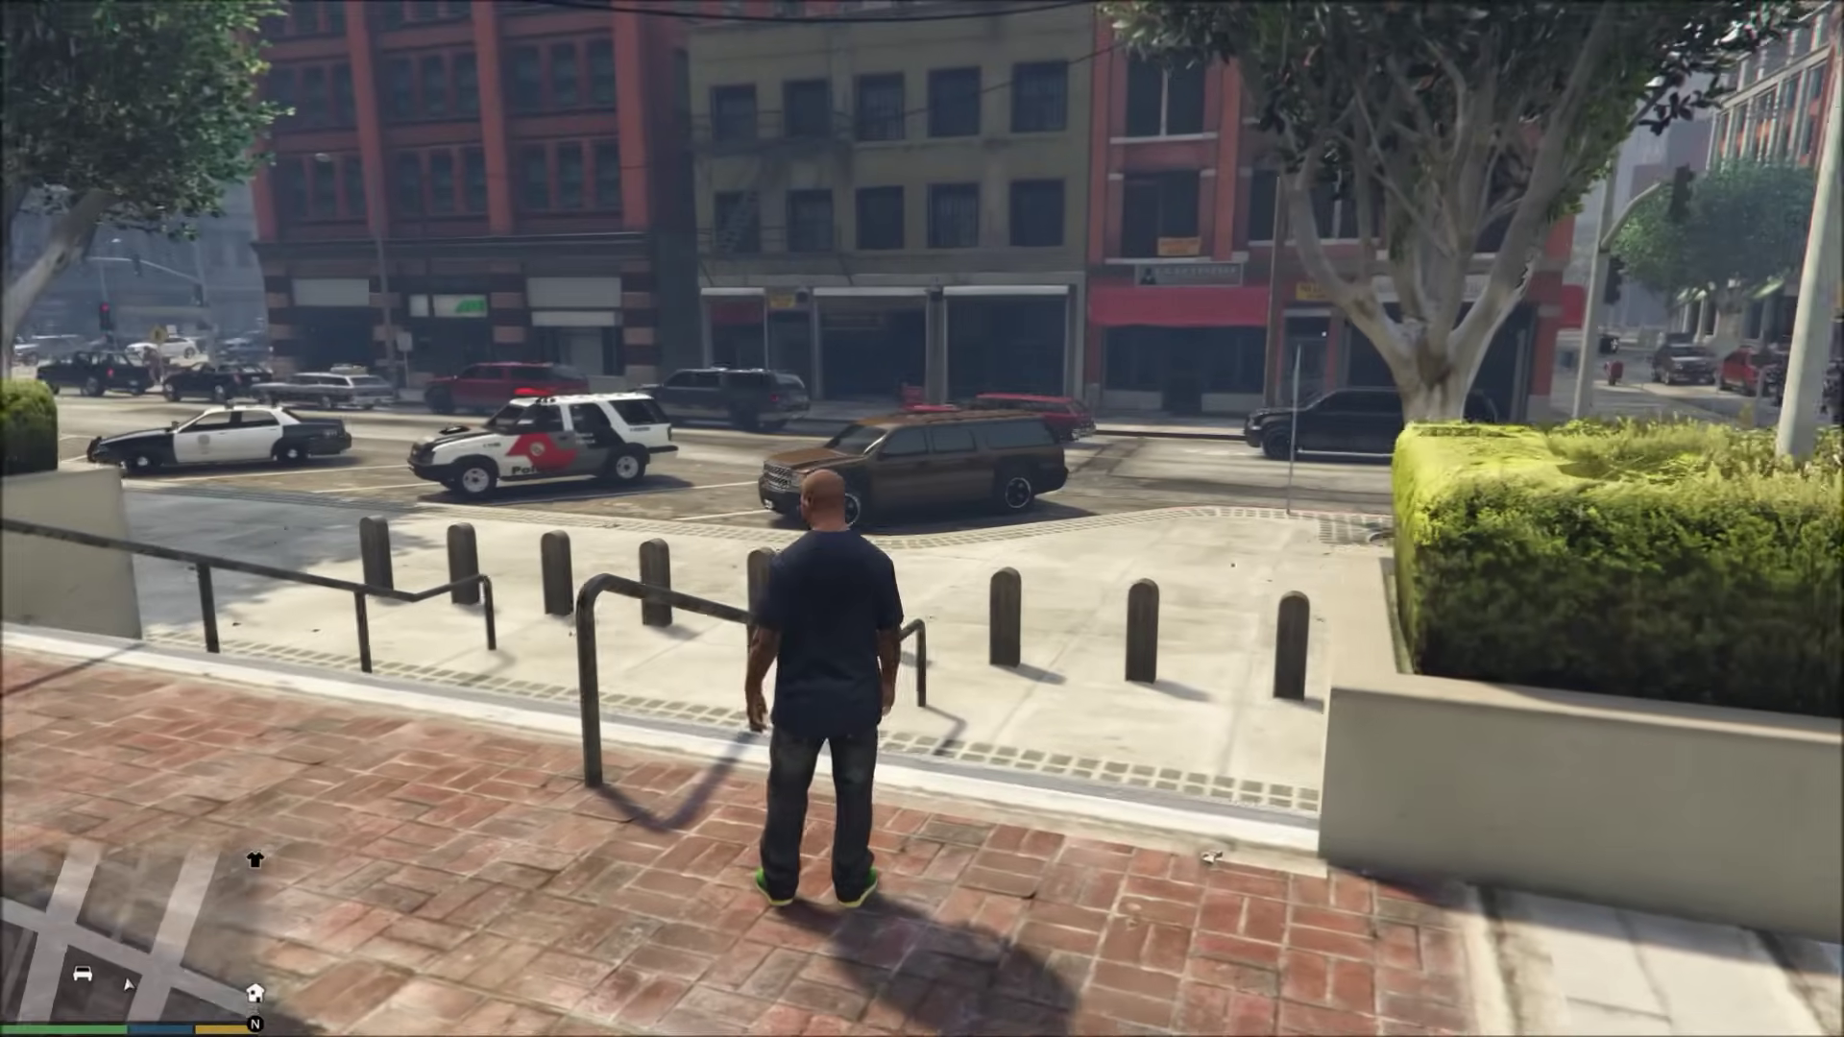
{"action": "key", "text": "w"}
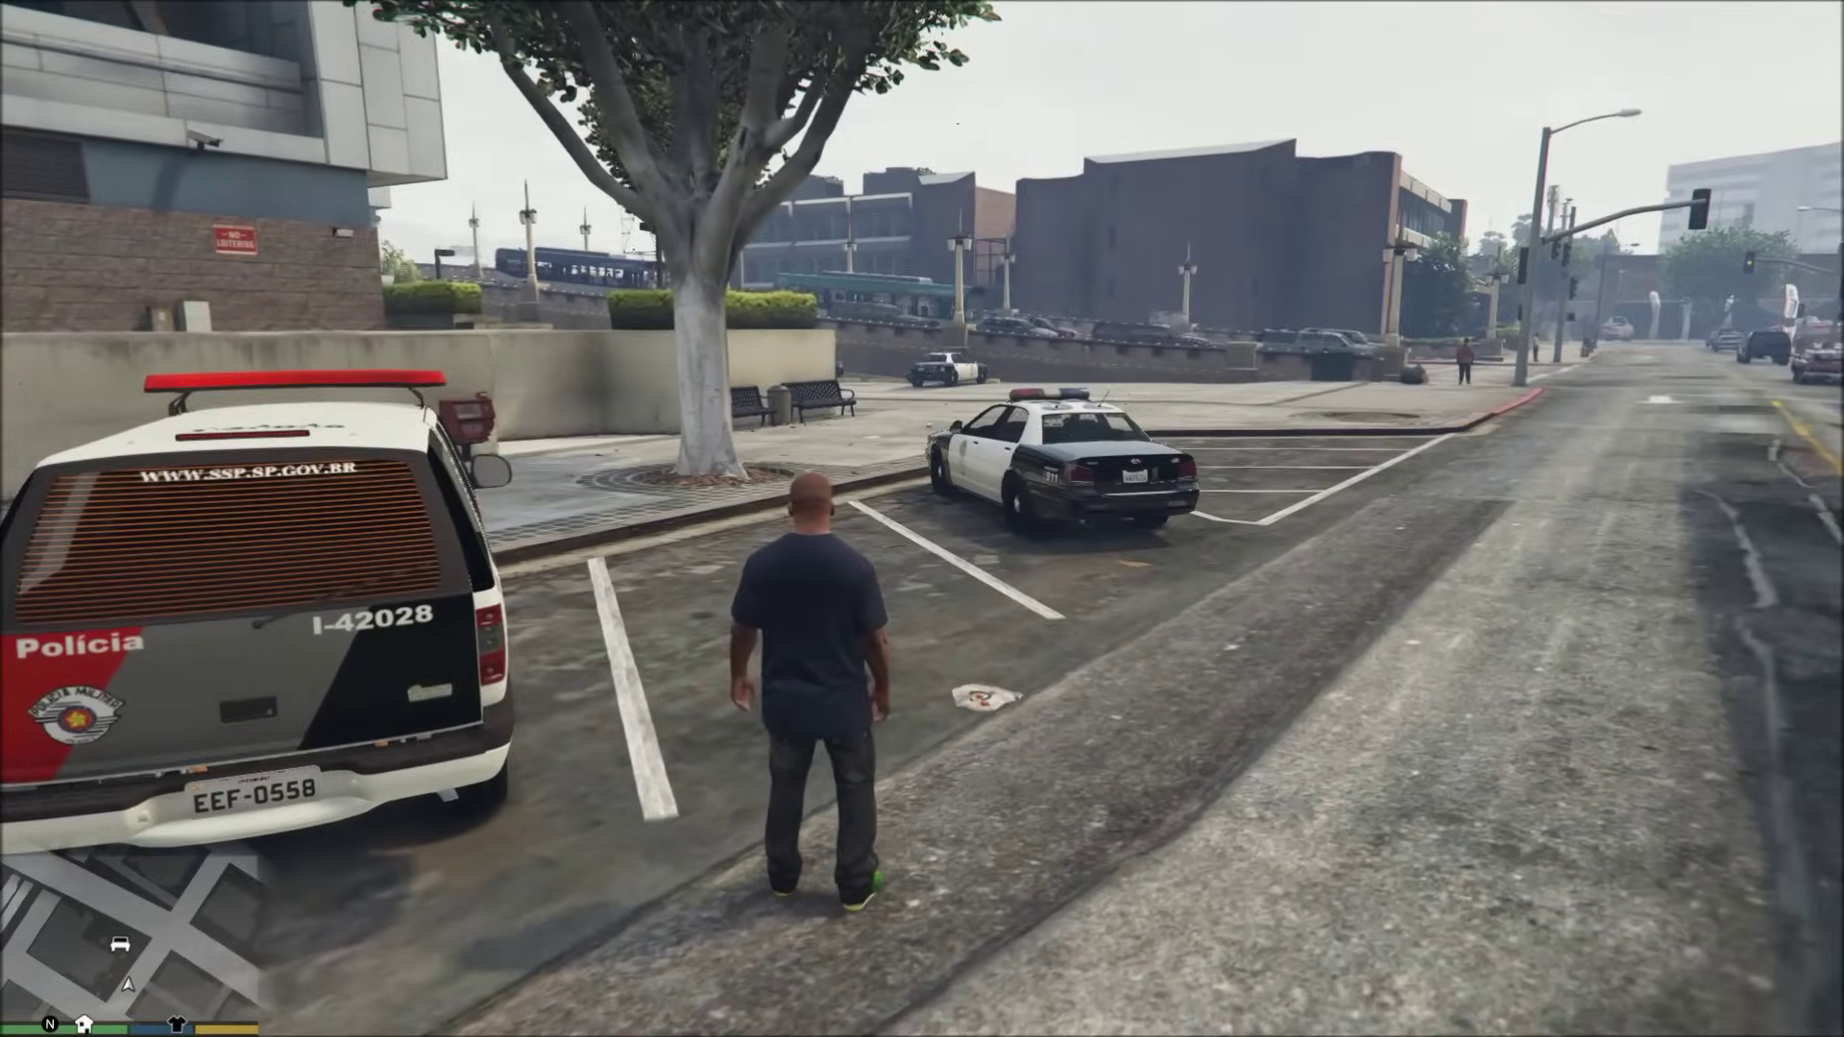
{"action": "key", "text": "s"}
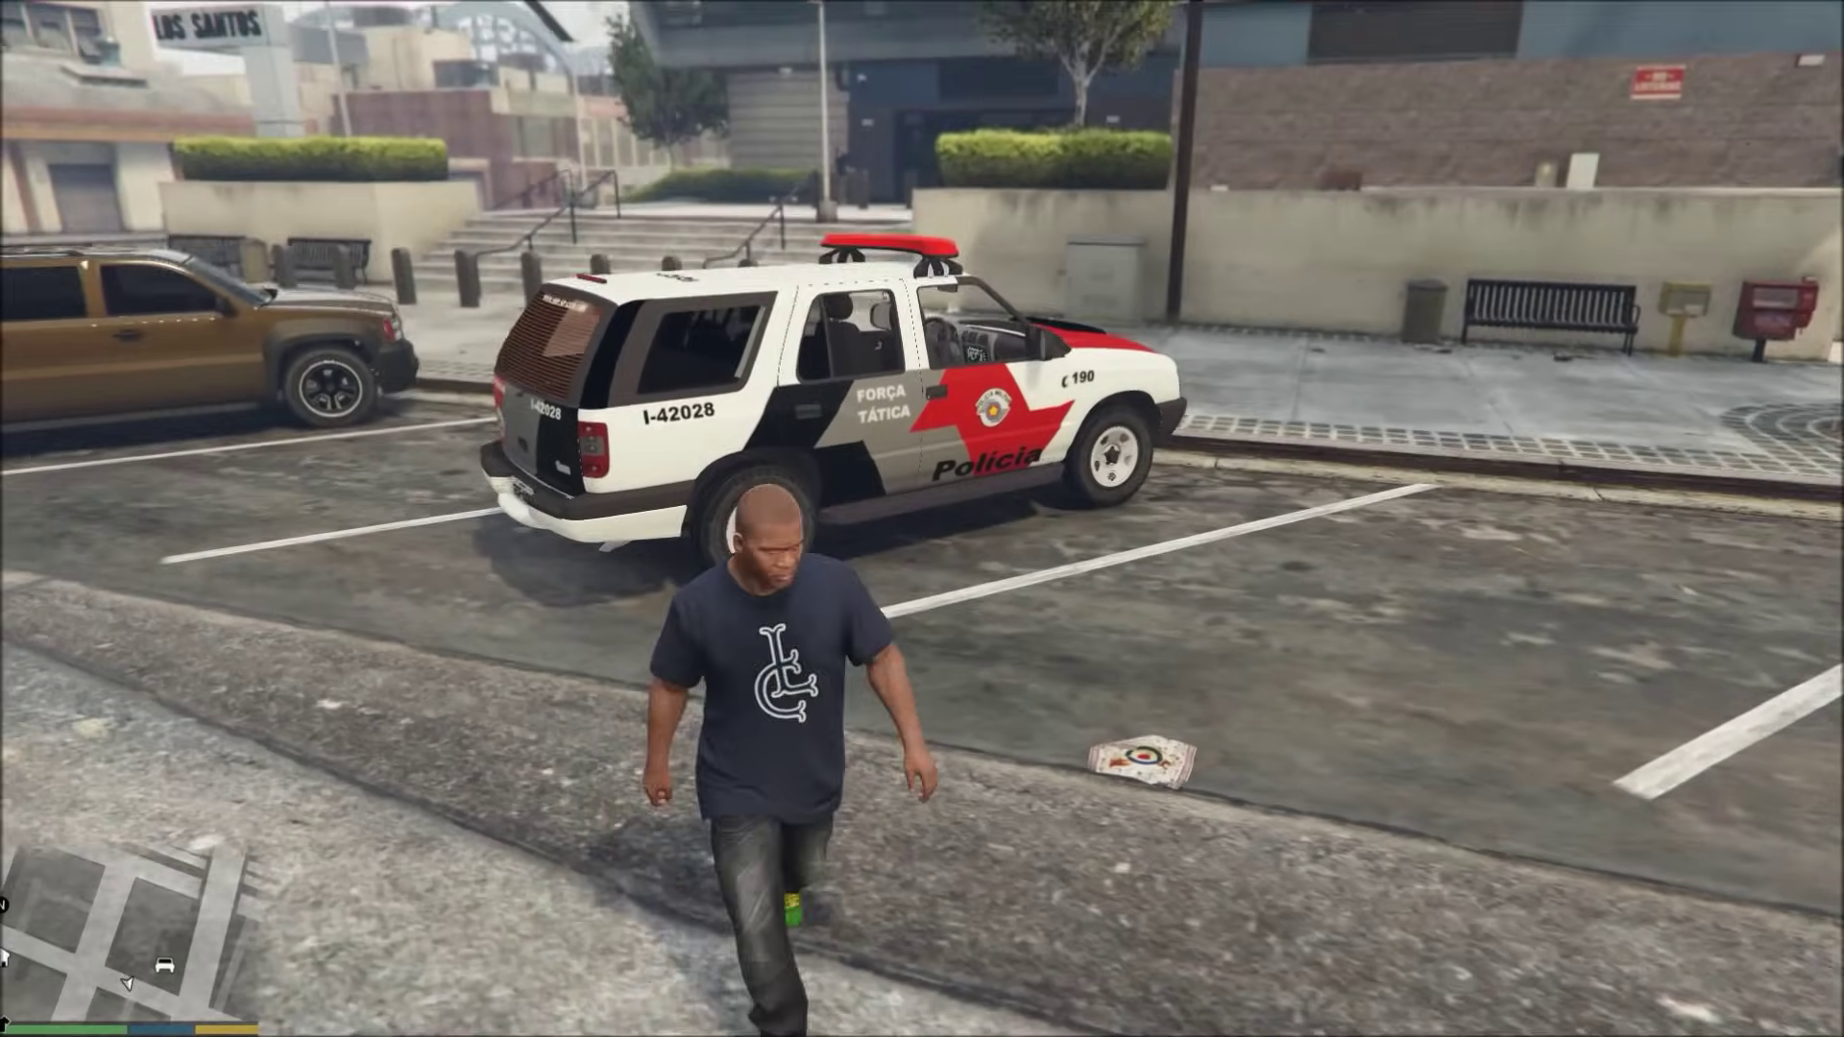
{"action": "key", "text": "w"}
{"action": "key", "text": "w"}
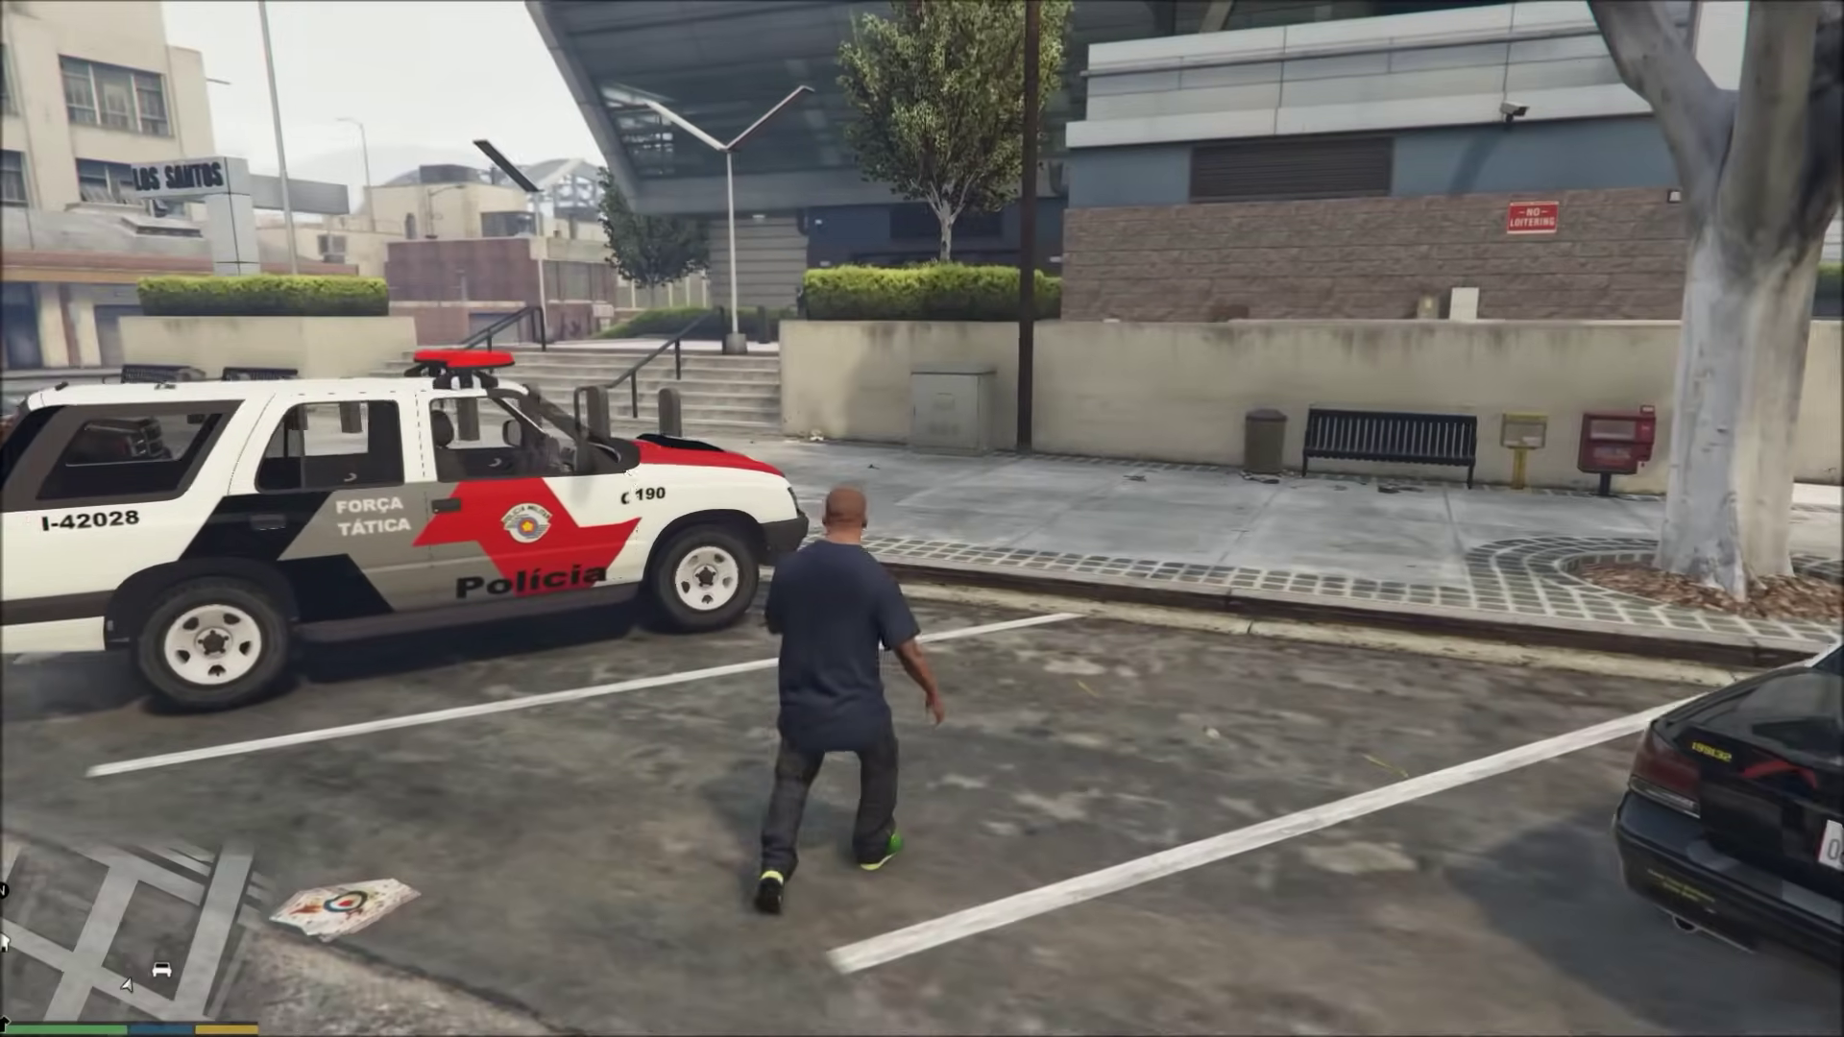
{"action": "key", "text": "s"}
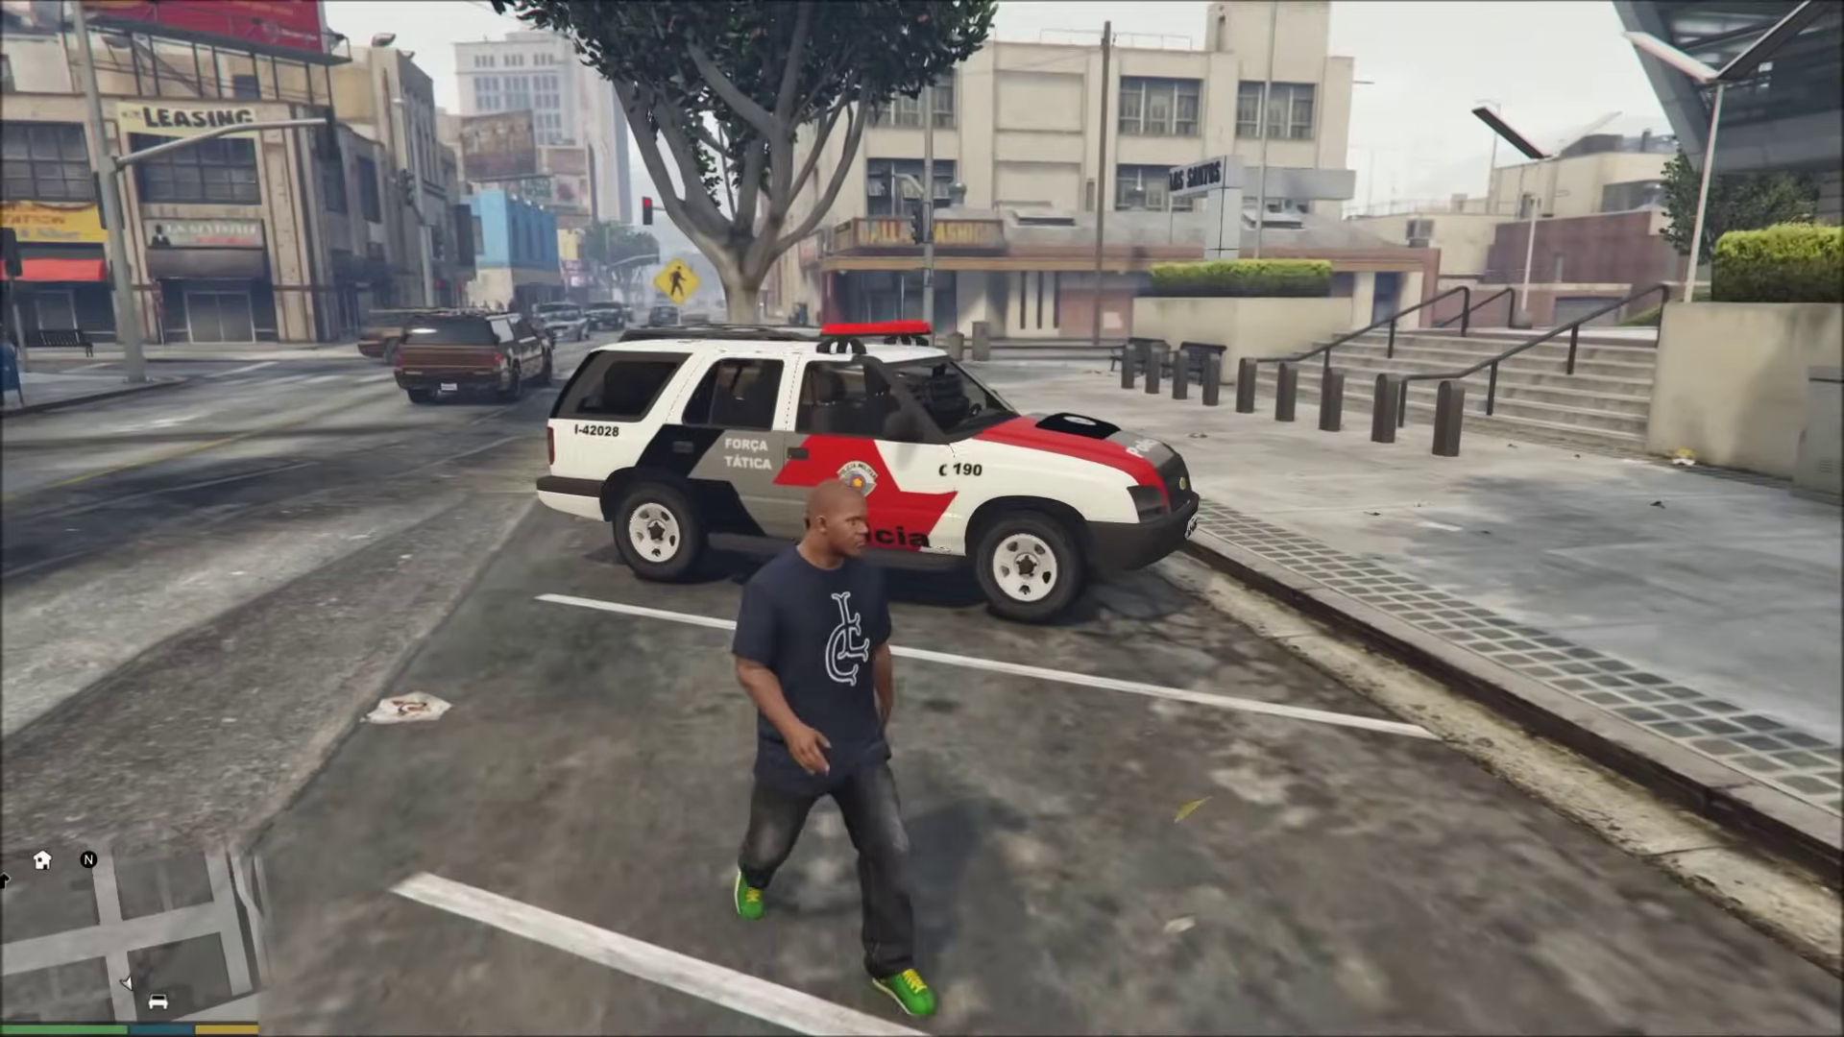